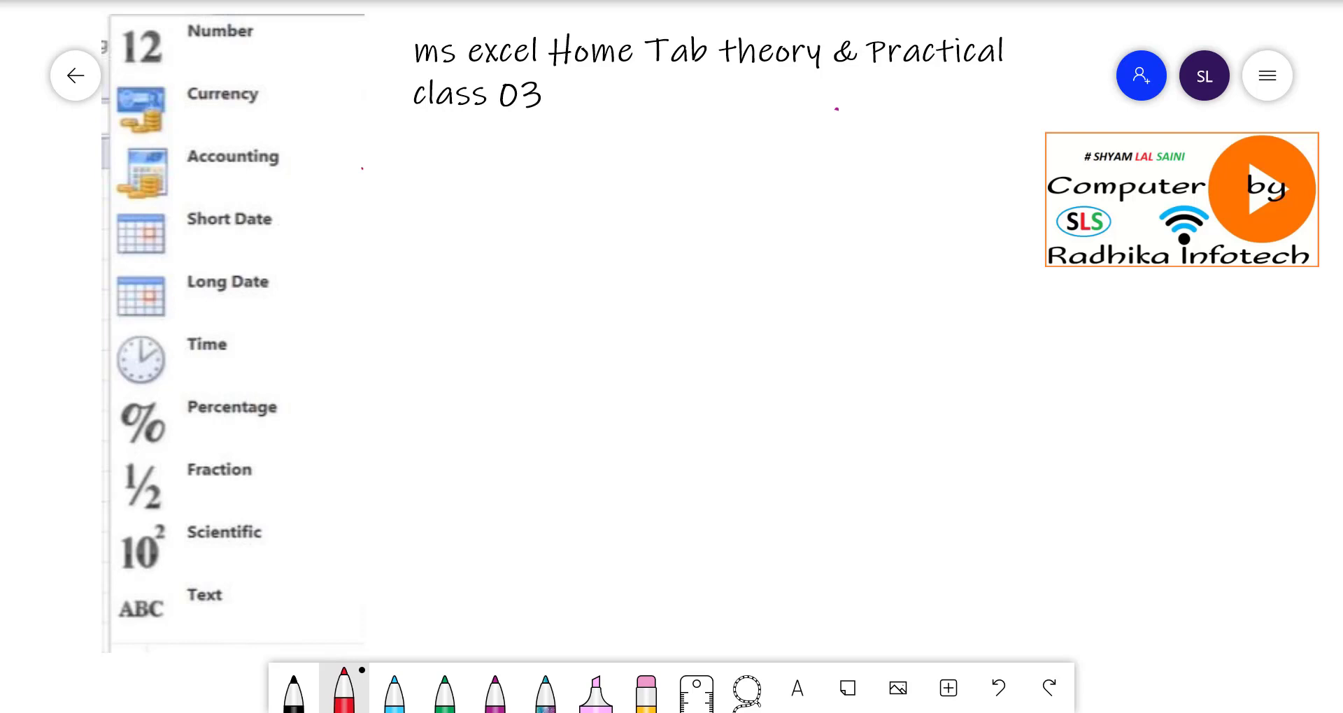
Handwrite a red 'Do' and 'Numberblog' under the class title, underlining both words
{"action": "left_click_drag", "start_coordinate": [363, 151], "coordinate": [365, 183]}
{"action": "mouse_move", "coordinate": [375, 146]}
{"action": "left_mouse_down"}
{"action": "mouse_move", "coordinate": [373, 178]}
{"action": "mouse_move", "coordinate": [407, 175]}
{"action": "mouse_move", "coordinate": [411, 197]}
{"action": "mouse_move", "coordinate": [506, 143]}
{"action": "mouse_move", "coordinate": [536, 180]}
{"action": "mouse_move", "coordinate": [580, 175]}
{"action": "left_mouse_up"}
{"action": "mouse_move", "coordinate": [607, 129]}
{"action": "left_mouse_down"}
{"action": "mouse_move", "coordinate": [594, 169]}
{"action": "mouse_move", "coordinate": [640, 167]}
{"action": "left_mouse_up"}
{"action": "left_click_drag", "start_coordinate": [659, 137], "coordinate": [679, 142]}
{"action": "left_click_drag", "start_coordinate": [528, 203], "coordinate": [657, 176]}
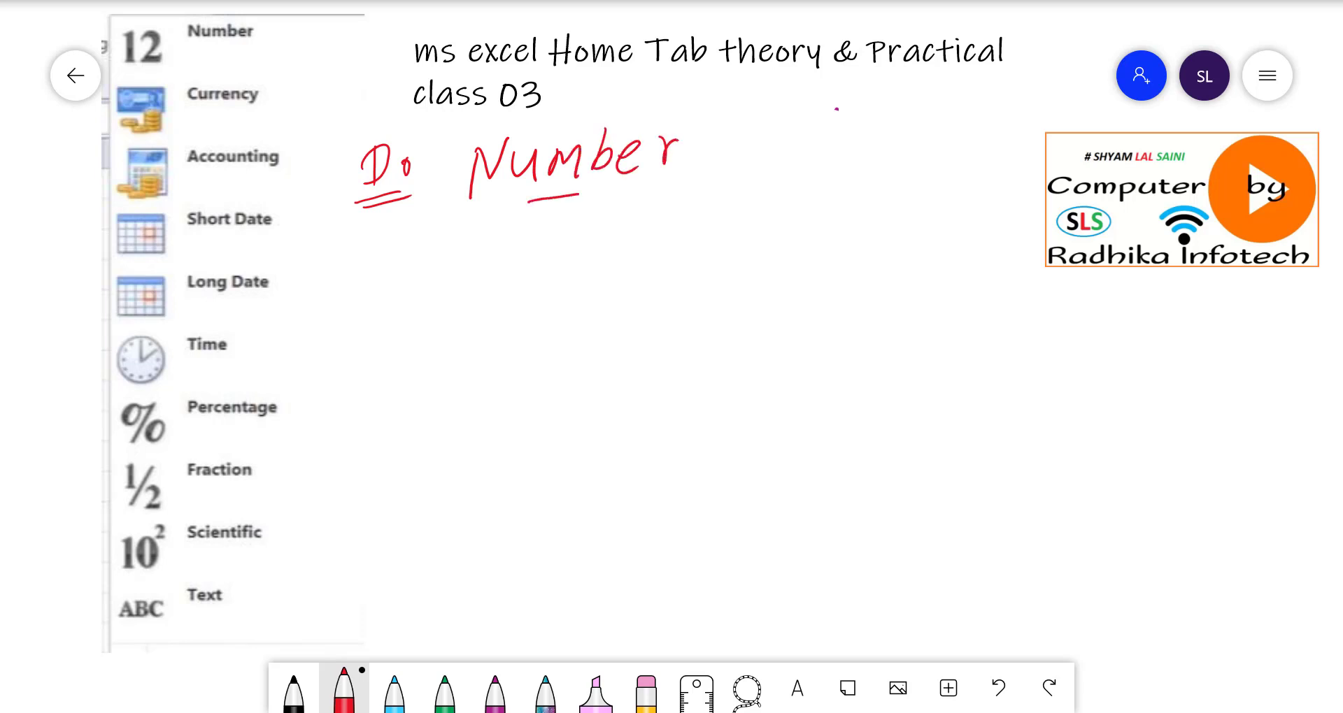
{"action": "mouse_move", "coordinate": [716, 115]}
{"action": "left_mouse_down"}
{"action": "mouse_move", "coordinate": [727, 159]}
{"action": "mouse_move", "coordinate": [760, 116]}
{"action": "left_mouse_up"}
{"action": "left_click_drag", "start_coordinate": [747, 161], "coordinate": [757, 137]}
{"action": "left_click_drag", "start_coordinate": [780, 136], "coordinate": [823, 168]}
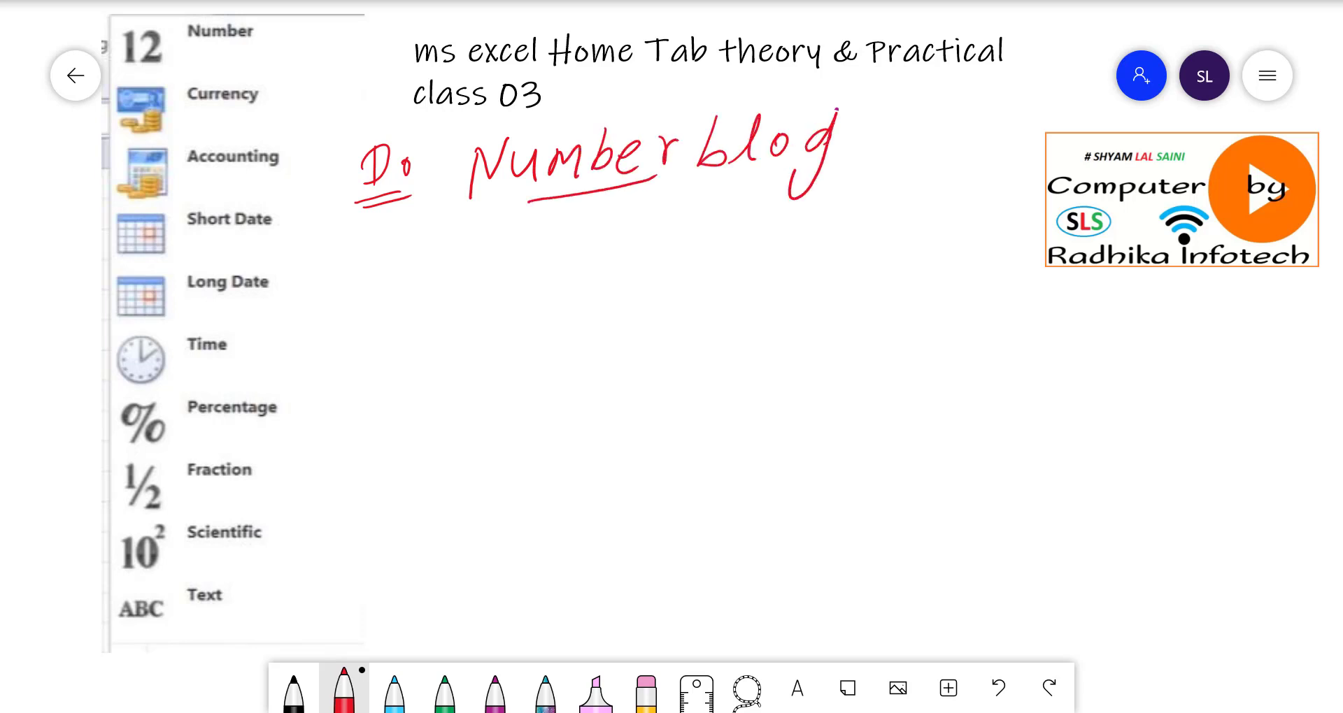
{"action": "left_click_drag", "start_coordinate": [524, 199], "coordinate": [782, 178]}
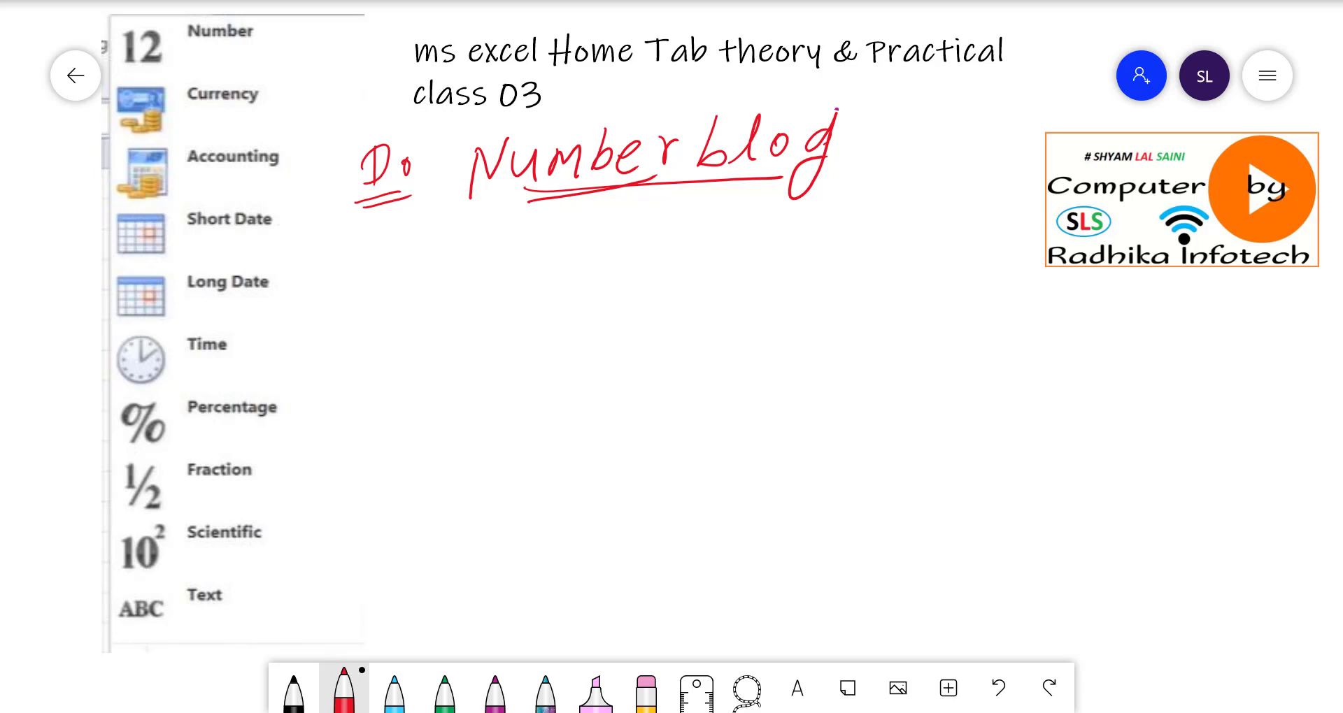
{"action": "left_click", "coordinate": [395, 690]}
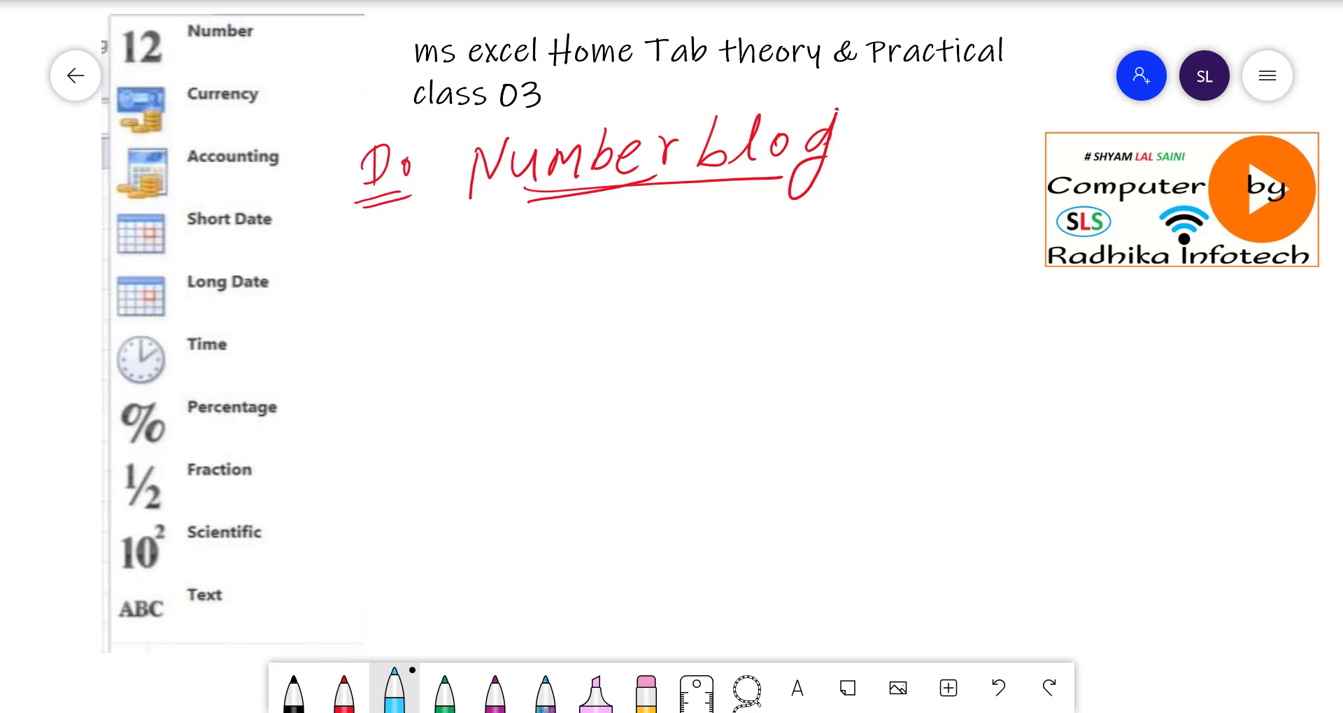
Underline Number in the format list and write a boxed 'Number' below the heading
{"action": "left_click_drag", "start_coordinate": [191, 54], "coordinate": [283, 29]}
{"action": "mouse_move", "coordinate": [536, 341]}
{"action": "left_mouse_down"}
{"action": "mouse_move", "coordinate": [542, 302]}
{"action": "mouse_move", "coordinate": [562, 289]}
{"action": "mouse_move", "coordinate": [643, 306]}
{"action": "left_mouse_up"}
{"action": "mouse_move", "coordinate": [667, 283]}
{"action": "left_mouse_down"}
{"action": "mouse_move", "coordinate": [682, 312]}
{"action": "mouse_move", "coordinate": [717, 287]}
{"action": "left_mouse_up"}
{"action": "left_click_drag", "start_coordinate": [733, 302], "coordinate": [747, 273]}
{"action": "mouse_move", "coordinate": [504, 275]}
{"action": "left_mouse_down"}
{"action": "mouse_move", "coordinate": [501, 361]}
{"action": "mouse_move", "coordinate": [763, 284]}
{"action": "mouse_move", "coordinate": [509, 357]}
{"action": "left_mouse_up"}
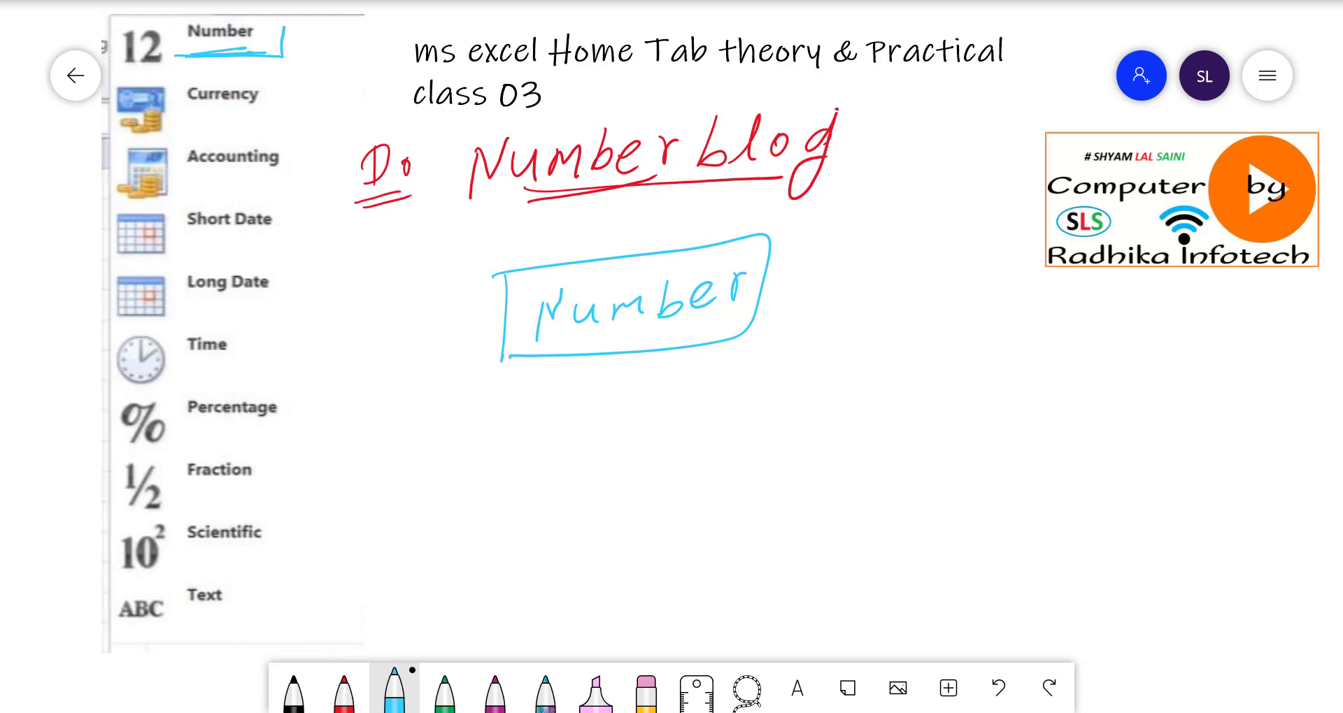
Write an underlined 10 and a boxed 11 below the Number box
{"action": "mouse_move", "coordinate": [720, 356]}
{"action": "left_mouse_down"}
{"action": "mouse_move", "coordinate": [709, 396]}
{"action": "mouse_move", "coordinate": [744, 359]}
{"action": "left_mouse_up"}
{"action": "mouse_move", "coordinate": [667, 400]}
{"action": "left_mouse_down"}
{"action": "mouse_move", "coordinate": [769, 378]}
{"action": "mouse_move", "coordinate": [790, 395]}
{"action": "left_mouse_up"}
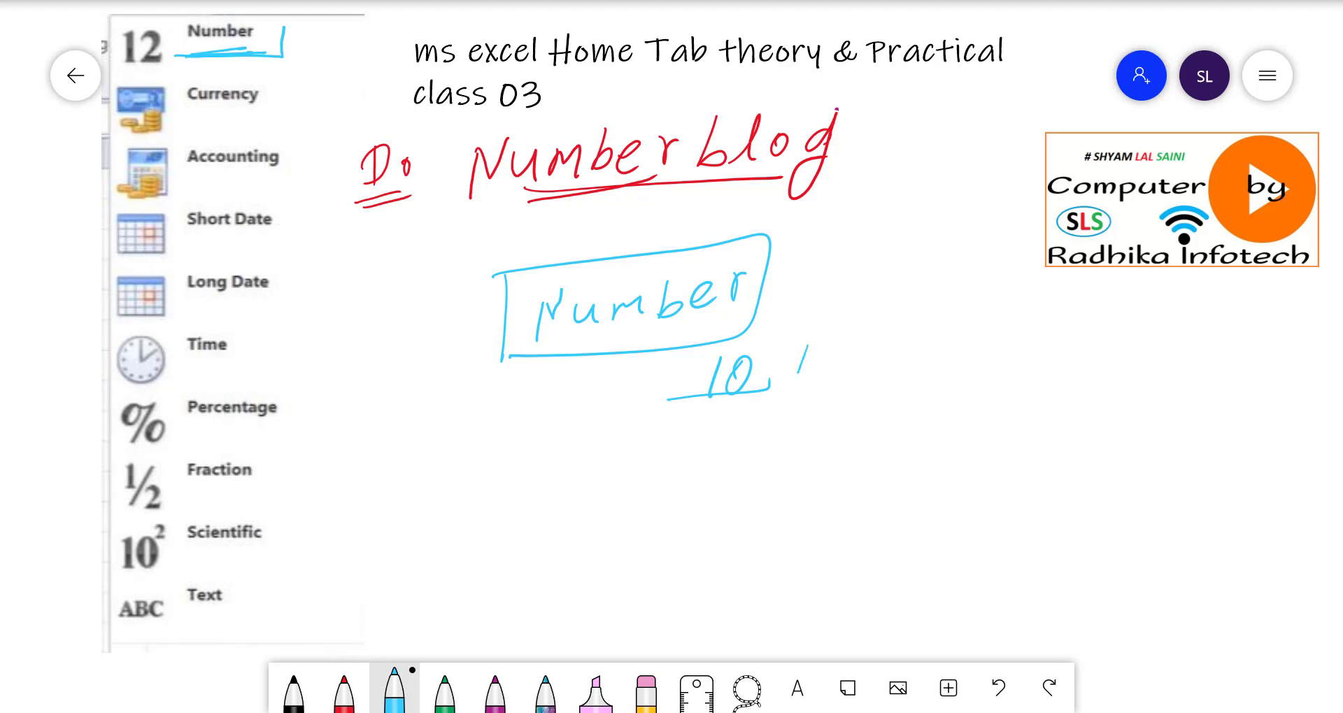
{"action": "mouse_move", "coordinate": [828, 350]}
{"action": "left_mouse_down"}
{"action": "mouse_move", "coordinate": [813, 390]}
{"action": "mouse_move", "coordinate": [757, 421]}
{"action": "left_mouse_up"}
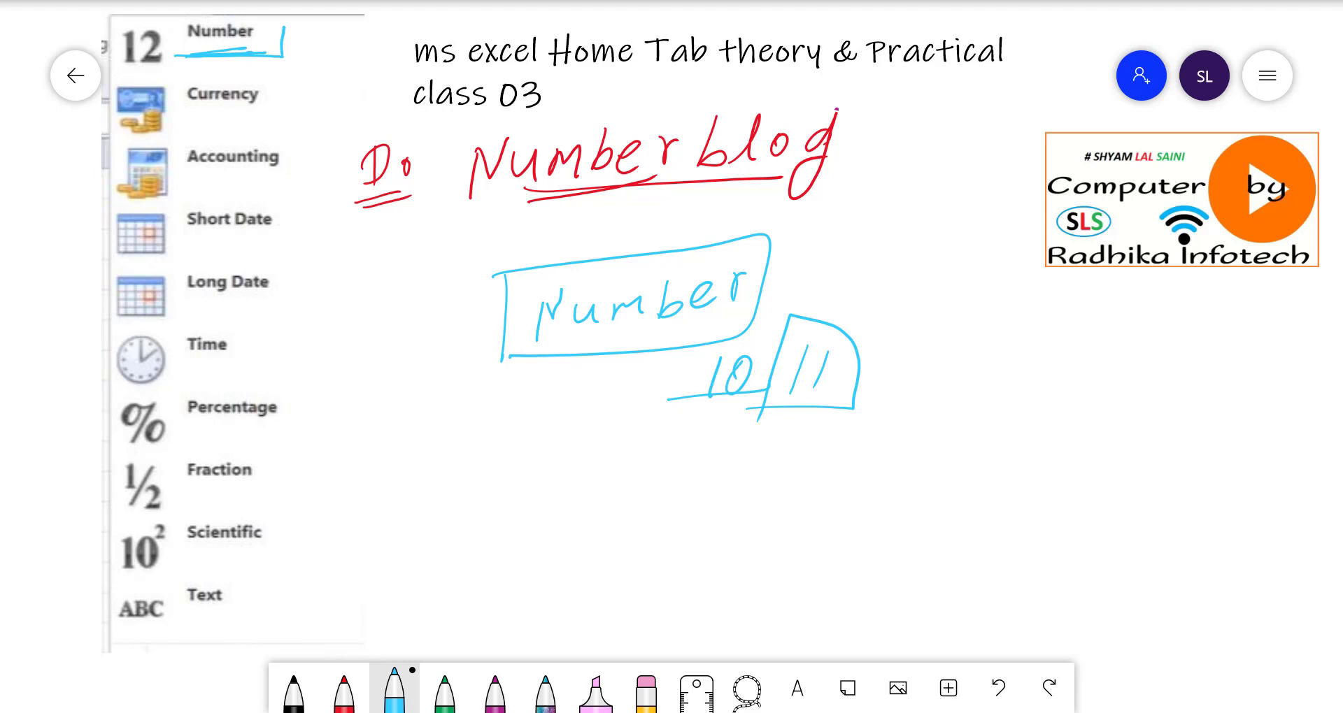
Write the Hindi note around 11 ending in double-underlined अधिक, then mark Number and Currency
{"action": "left_click_drag", "start_coordinate": [449, 432], "coordinate": [514, 461]}
{"action": "mouse_move", "coordinate": [492, 418]}
{"action": "left_mouse_down"}
{"action": "mouse_move", "coordinate": [494, 462]}
{"action": "mouse_move", "coordinate": [509, 420]}
{"action": "left_mouse_up"}
{"action": "mouse_move", "coordinate": [455, 423]}
{"action": "left_mouse_down"}
{"action": "mouse_move", "coordinate": [531, 419]}
{"action": "mouse_move", "coordinate": [626, 472]}
{"action": "left_mouse_up"}
{"action": "left_click_drag", "start_coordinate": [645, 412], "coordinate": [620, 476]}
{"action": "mouse_move", "coordinate": [639, 449]}
{"action": "left_mouse_down"}
{"action": "mouse_move", "coordinate": [714, 462]}
{"action": "mouse_move", "coordinate": [725, 485]}
{"action": "left_mouse_up"}
{"action": "mouse_move", "coordinate": [740, 456]}
{"action": "left_mouse_down"}
{"action": "mouse_move", "coordinate": [767, 474]}
{"action": "mouse_move", "coordinate": [733, 487]}
{"action": "mouse_move", "coordinate": [771, 448]}
{"action": "left_mouse_up"}
{"action": "mouse_move", "coordinate": [795, 476]}
{"action": "left_mouse_down"}
{"action": "mouse_move", "coordinate": [825, 476]}
{"action": "mouse_move", "coordinate": [810, 495]}
{"action": "left_mouse_up"}
{"action": "left_click_drag", "start_coordinate": [800, 442], "coordinate": [846, 441]}
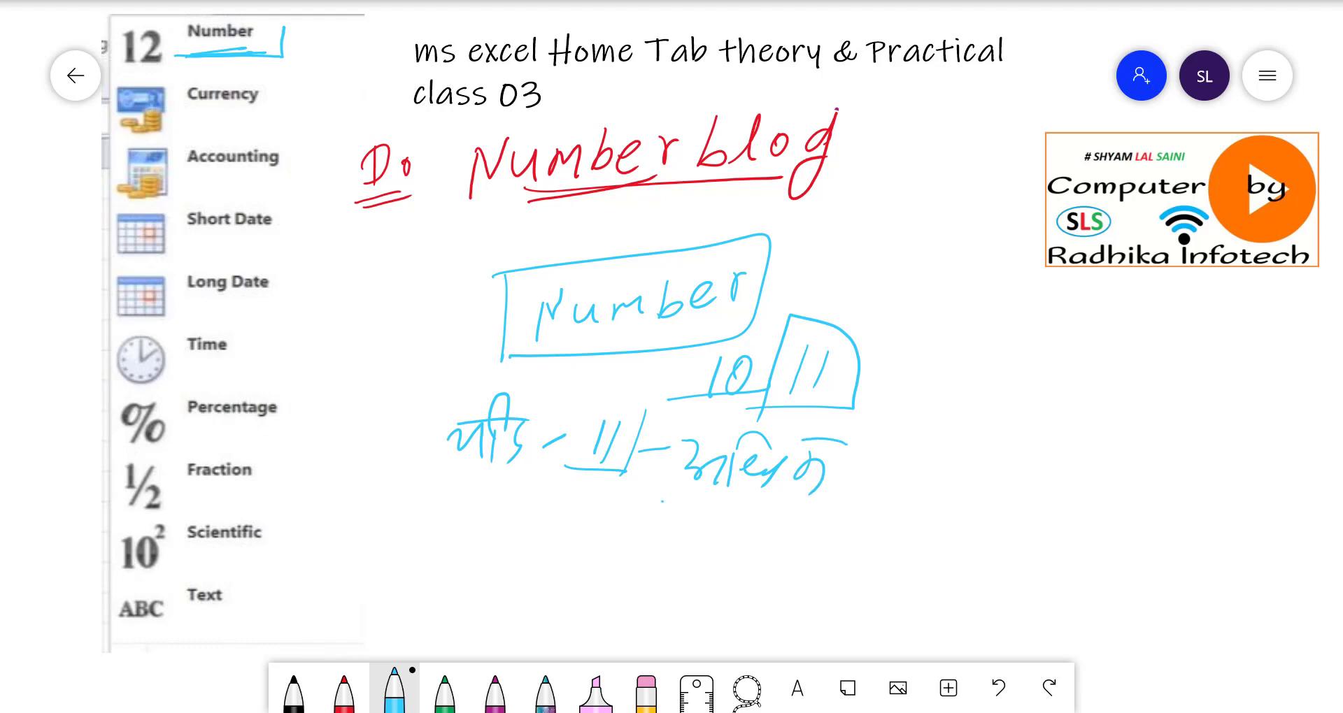
{"action": "left_click_drag", "start_coordinate": [663, 501], "coordinate": [781, 498]}
{"action": "left_click_drag", "start_coordinate": [680, 515], "coordinate": [762, 509]}
{"action": "left_click_drag", "start_coordinate": [119, 67], "coordinate": [274, 68]}
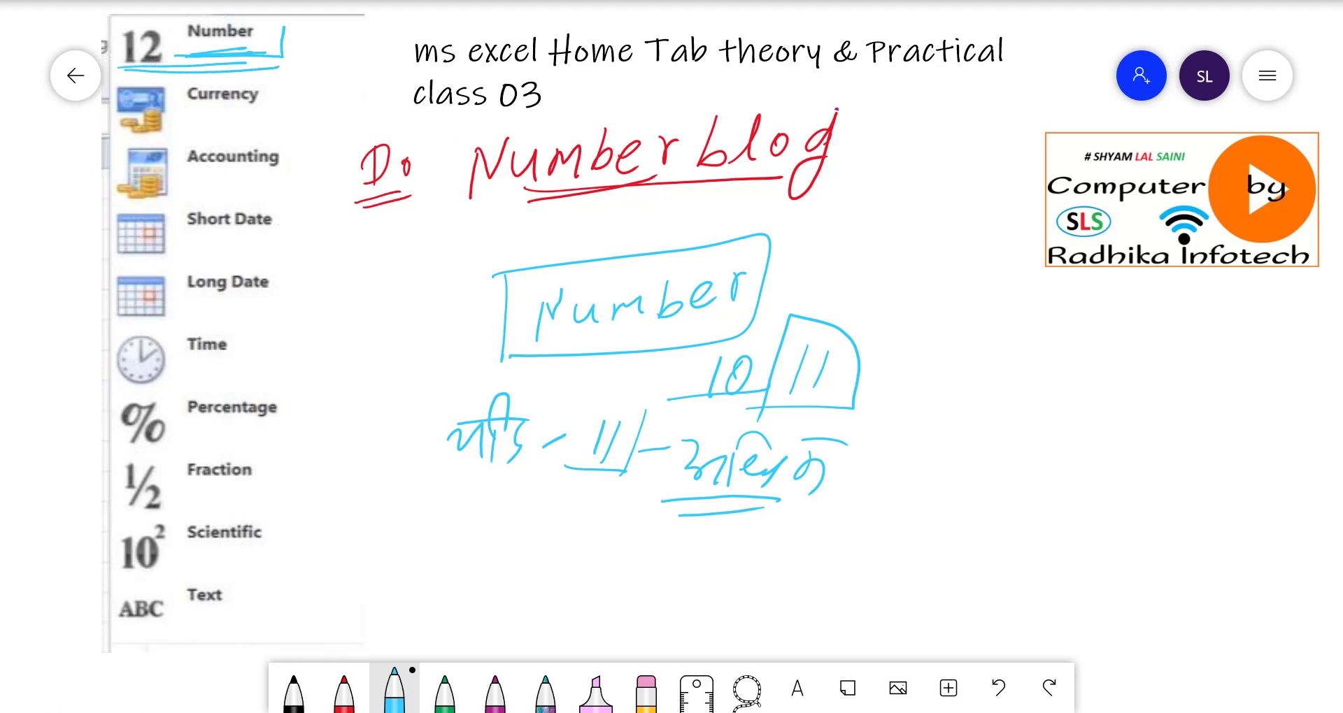
{"action": "mouse_move", "coordinate": [187, 115]}
{"action": "left_mouse_down"}
{"action": "mouse_move", "coordinate": [258, 118]}
{"action": "mouse_move", "coordinate": [286, 82]}
{"action": "mouse_move", "coordinate": [241, 78]}
{"action": "left_mouse_up"}
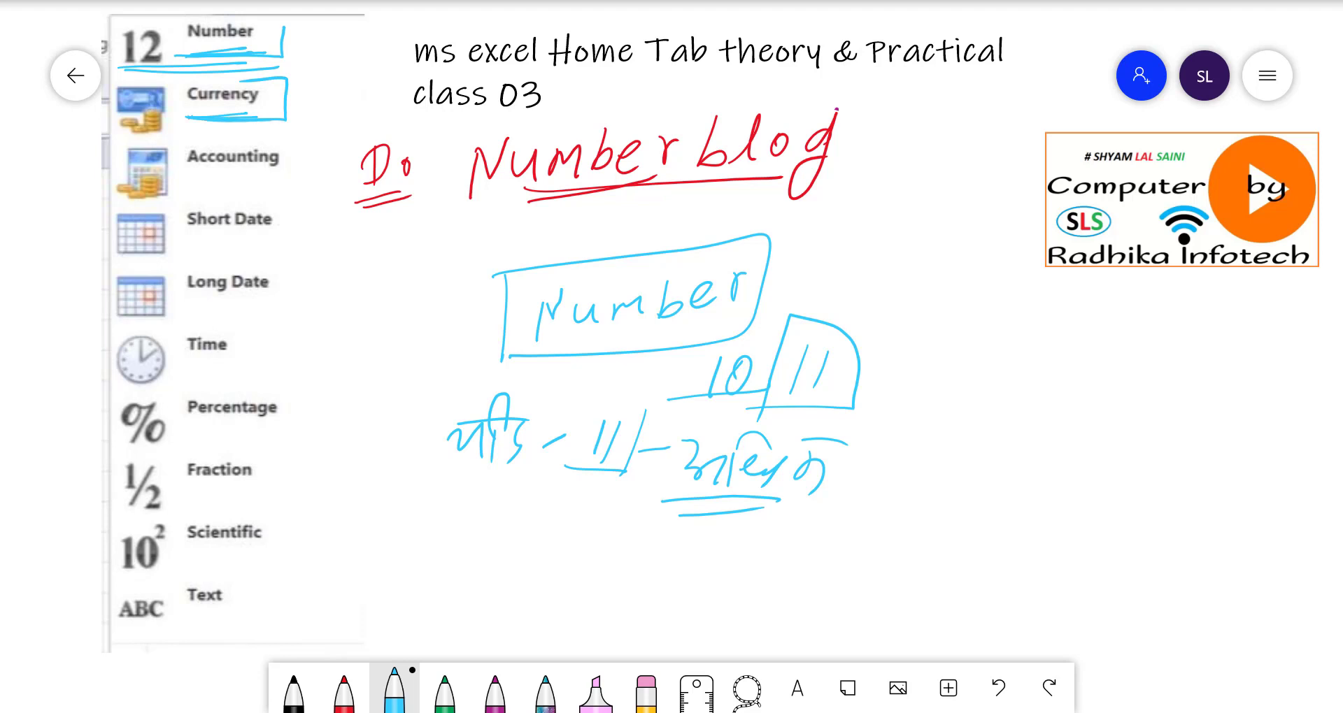
Box Currency and Accounting in the list and write 10.00 beside the boxed 11
{"action": "left_click_drag", "start_coordinate": [278, 119], "coordinate": [249, 89]}
{"action": "mouse_move", "coordinate": [193, 176]}
{"action": "left_mouse_down"}
{"action": "mouse_move", "coordinate": [267, 175]}
{"action": "mouse_move", "coordinate": [249, 179]}
{"action": "left_mouse_up"}
{"action": "mouse_move", "coordinate": [925, 320]}
{"action": "left_mouse_down"}
{"action": "mouse_move", "coordinate": [913, 377]}
{"action": "mouse_move", "coordinate": [944, 339]}
{"action": "mouse_move", "coordinate": [998, 349]}
{"action": "left_mouse_up"}
{"action": "left_click", "coordinate": [977, 360]}
{"action": "left_click_drag", "start_coordinate": [1014, 344], "coordinate": [1012, 346]}
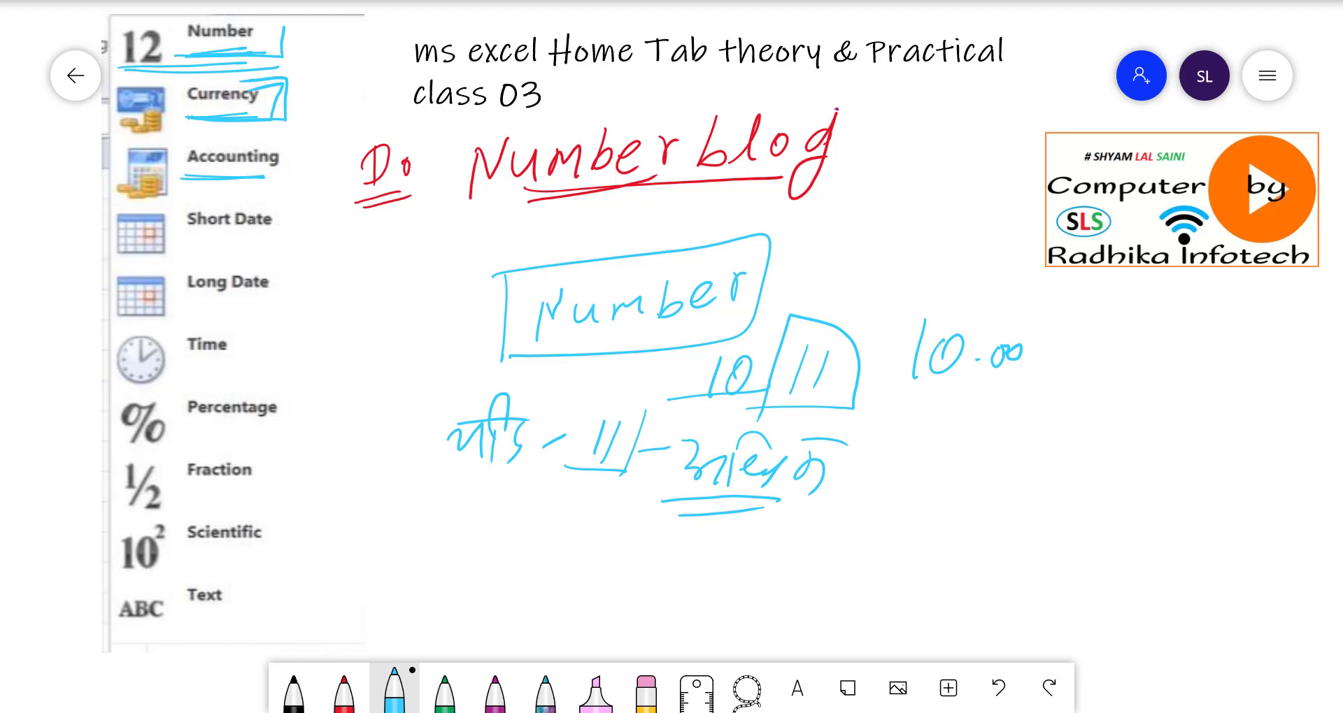
{"action": "mouse_move", "coordinate": [223, 179]}
{"action": "left_mouse_down"}
{"action": "mouse_move", "coordinate": [295, 136]}
{"action": "mouse_move", "coordinate": [227, 133]}
{"action": "left_mouse_up"}
Box Short Date with an arrow to the word 'cell', and box Long Date
{"action": "left_click_drag", "start_coordinate": [184, 234], "coordinate": [256, 233]}
{"action": "mouse_move", "coordinate": [354, 233]}
{"action": "left_mouse_down"}
{"action": "mouse_move", "coordinate": [339, 253]}
{"action": "mouse_move", "coordinate": [398, 234]}
{"action": "mouse_move", "coordinate": [425, 281]}
{"action": "left_mouse_up"}
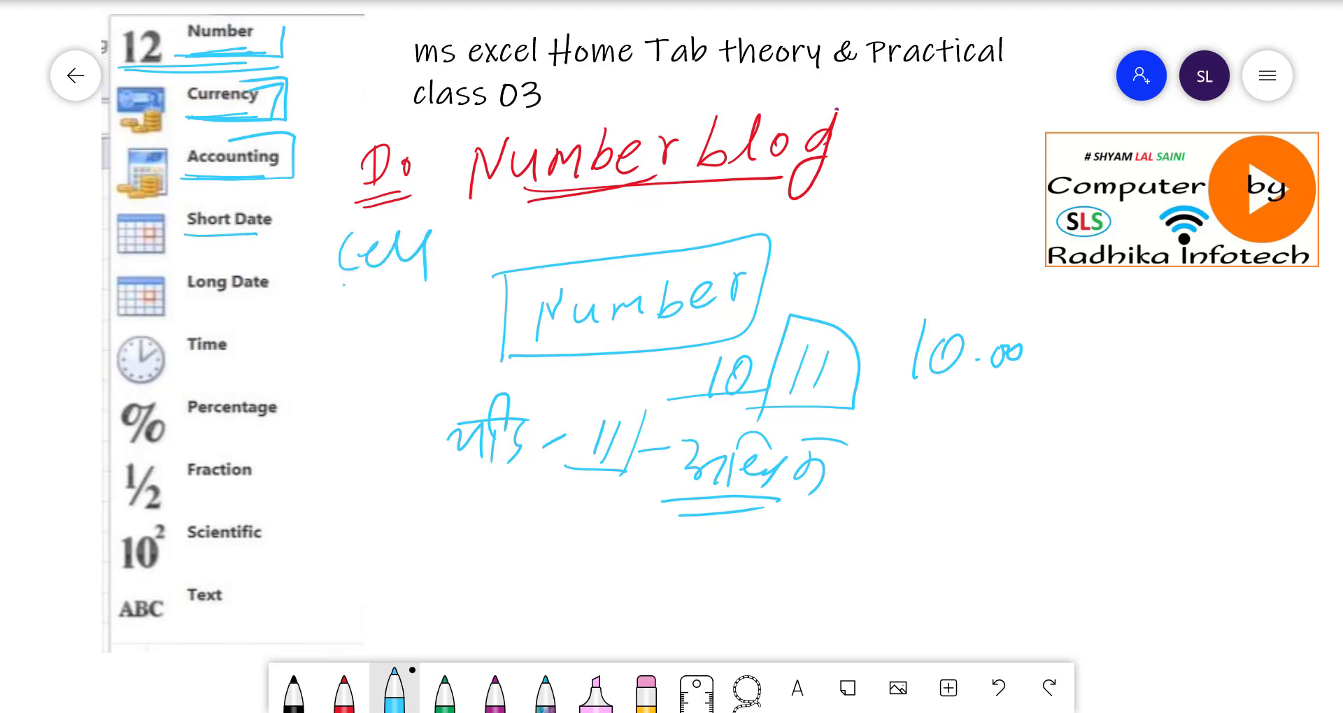
{"action": "left_click_drag", "start_coordinate": [344, 284], "coordinate": [419, 276]}
{"action": "mouse_move", "coordinate": [224, 244]}
{"action": "left_mouse_down"}
{"action": "mouse_move", "coordinate": [313, 237]}
{"action": "mouse_move", "coordinate": [184, 202]}
{"action": "mouse_move", "coordinate": [183, 241]}
{"action": "left_mouse_up"}
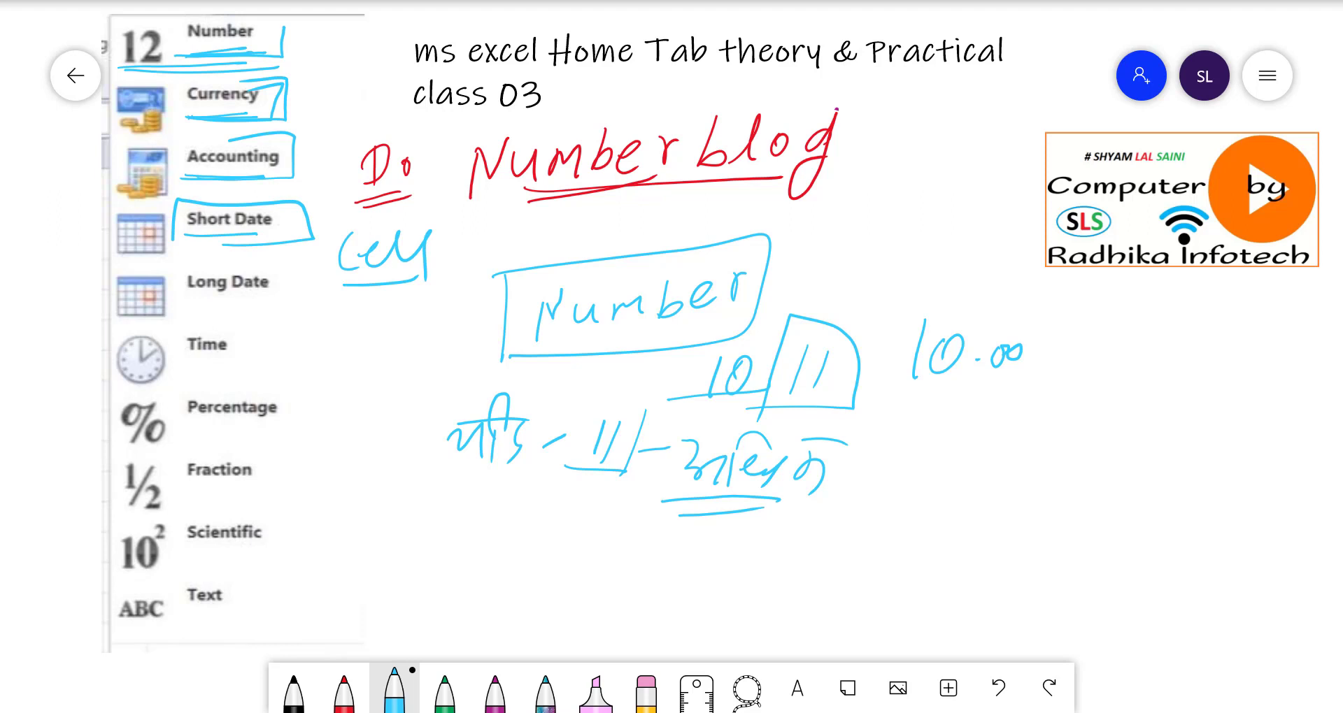
{"action": "mouse_move", "coordinate": [312, 226]}
{"action": "left_mouse_down"}
{"action": "mouse_move", "coordinate": [388, 223]}
{"action": "mouse_move", "coordinate": [368, 235]}
{"action": "left_mouse_up"}
{"action": "left_click_drag", "start_coordinate": [180, 248], "coordinate": [256, 239]}
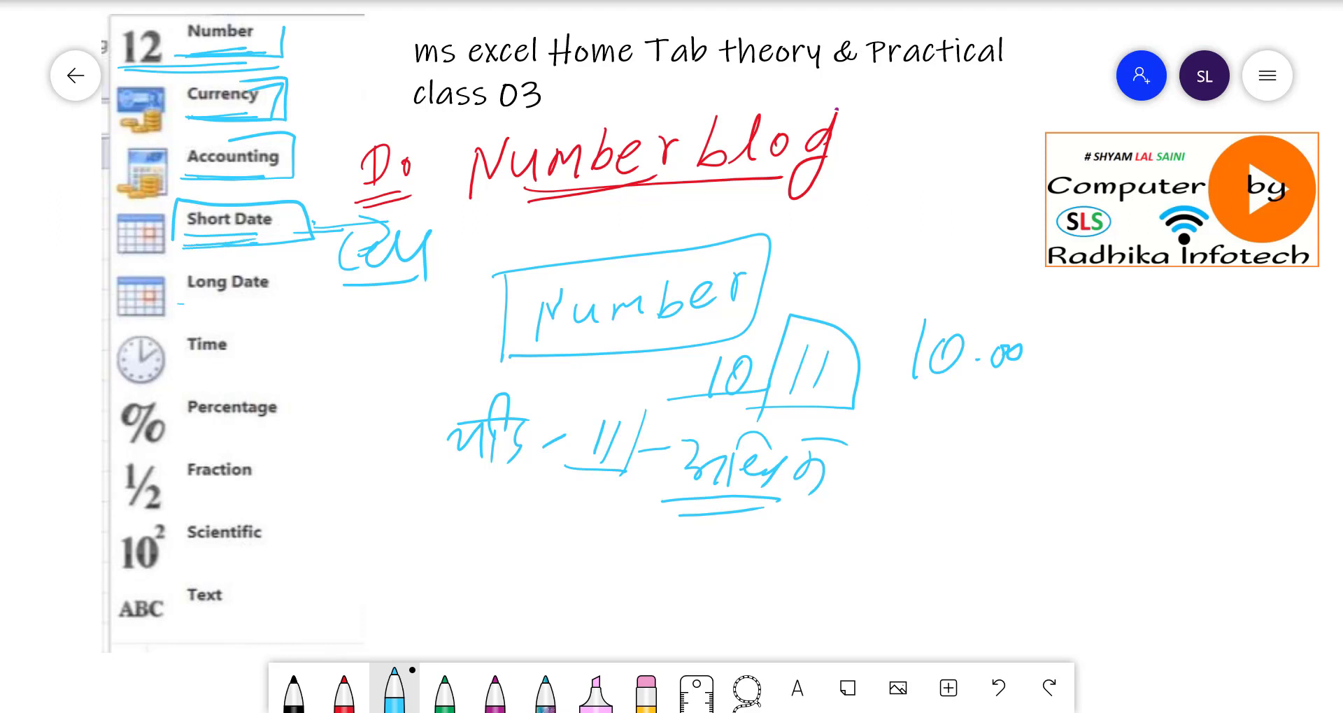
{"action": "mouse_move", "coordinate": [181, 303]}
{"action": "left_mouse_down"}
{"action": "mouse_move", "coordinate": [286, 264]}
{"action": "mouse_move", "coordinate": [187, 302]}
{"action": "left_mouse_up"}
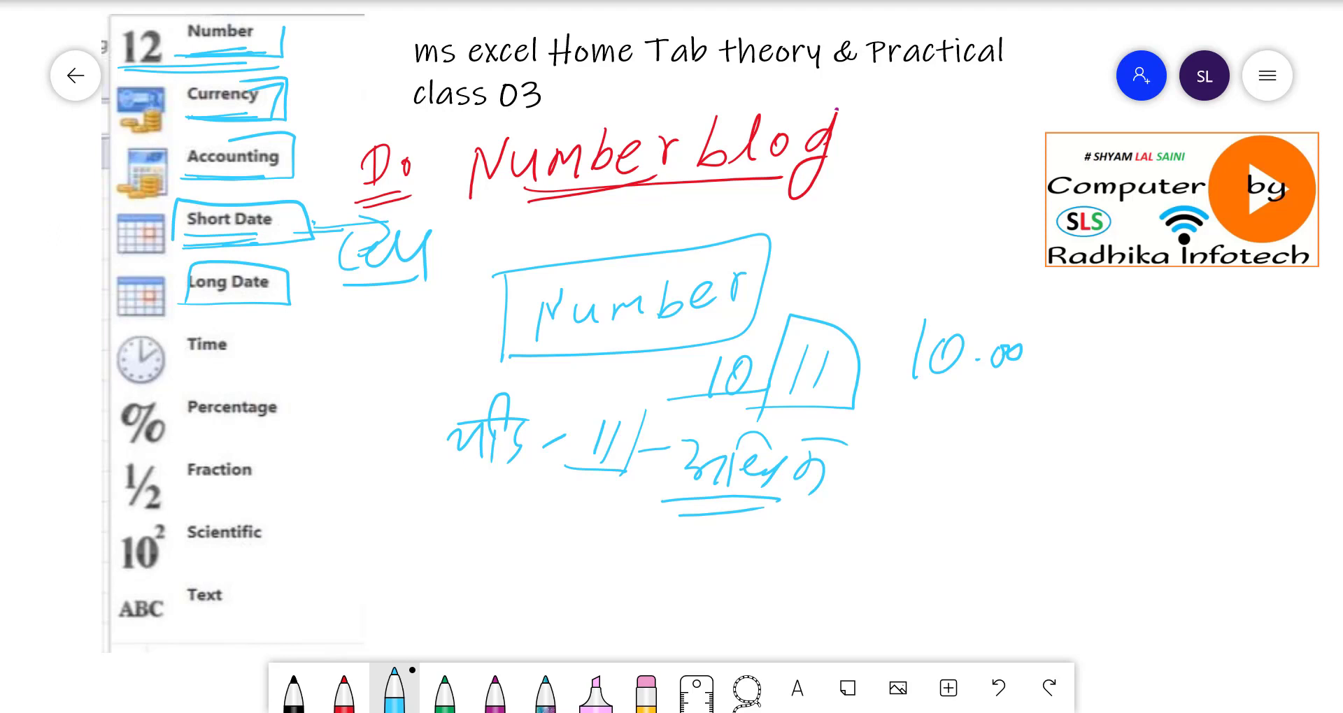
Write the boxed date example '10 march 2021' below 10.00
{"action": "mouse_move", "coordinate": [945, 421]}
{"action": "left_mouse_down"}
{"action": "mouse_move", "coordinate": [924, 467]}
{"action": "mouse_move", "coordinate": [966, 435]}
{"action": "mouse_move", "coordinate": [1073, 450]}
{"action": "mouse_move", "coordinate": [1130, 419]}
{"action": "mouse_move", "coordinate": [1177, 439]}
{"action": "left_mouse_up"}
{"action": "left_click", "coordinate": [1083, 435]}
{"action": "mouse_move", "coordinate": [1189, 428]}
{"action": "left_mouse_down"}
{"action": "mouse_move", "coordinate": [1217, 420]}
{"action": "mouse_move", "coordinate": [1248, 442]}
{"action": "mouse_move", "coordinate": [1291, 442]}
{"action": "left_mouse_up"}
{"action": "mouse_move", "coordinate": [1303, 423]}
{"action": "left_mouse_down"}
{"action": "mouse_move", "coordinate": [1273, 460]}
{"action": "mouse_move", "coordinate": [878, 483]}
{"action": "mouse_move", "coordinate": [1283, 500]}
{"action": "left_mouse_up"}
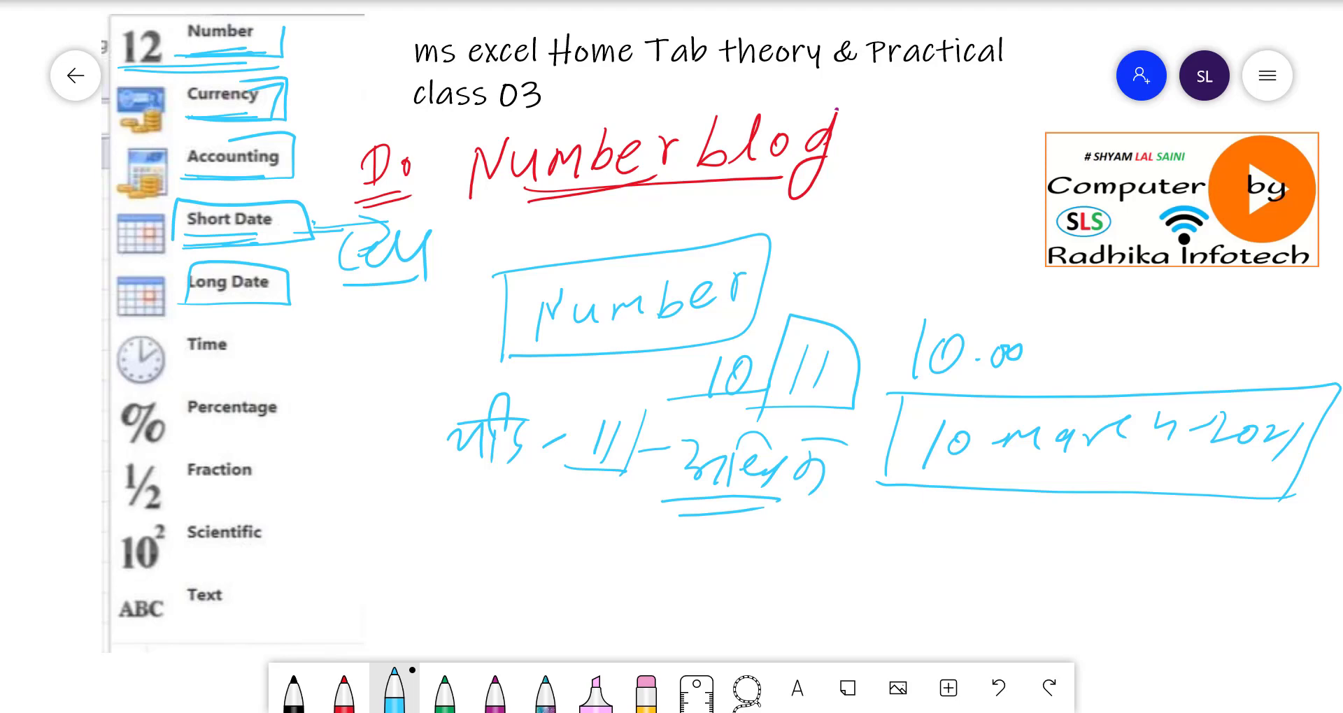
Box the Time entry and write an underlined '10%' example on the left
{"action": "left_click_drag", "start_coordinate": [180, 364], "coordinate": [246, 365]}
{"action": "left_click_drag", "start_coordinate": [231, 369], "coordinate": [187, 325]}
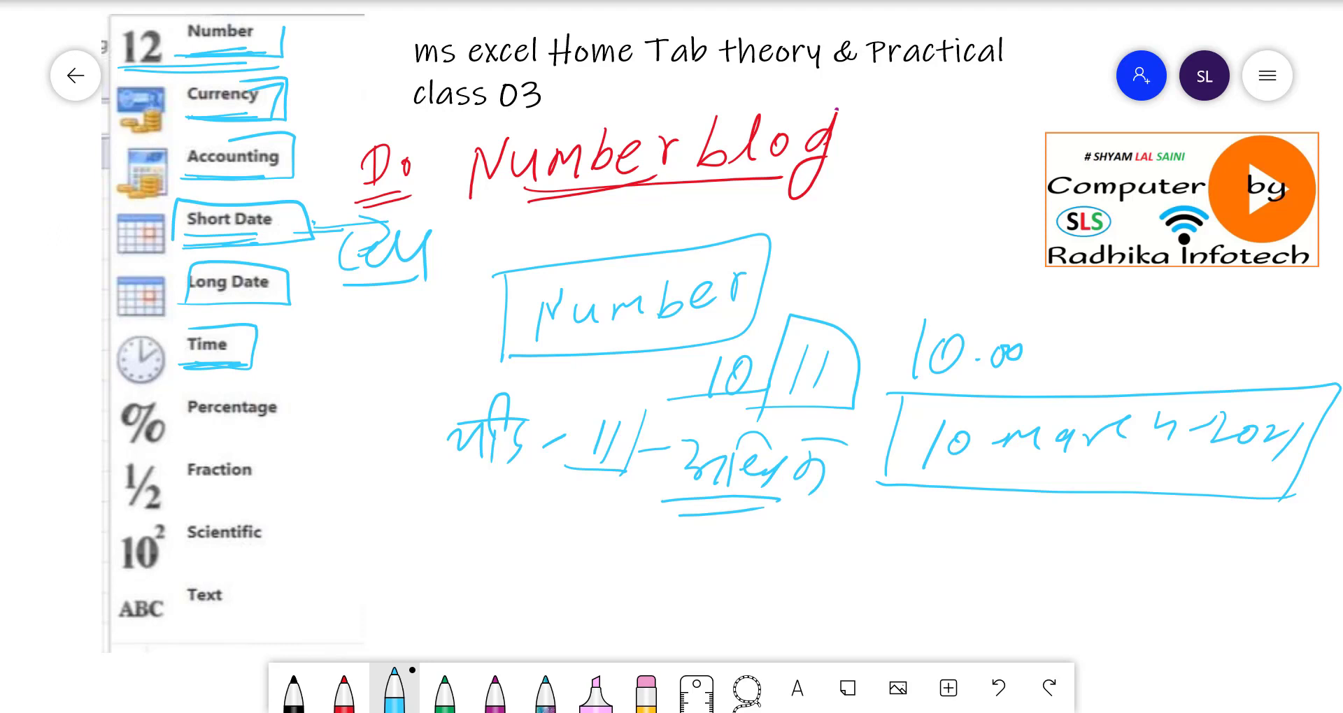
{"action": "mouse_move", "coordinate": [359, 330]}
{"action": "left_mouse_down"}
{"action": "mouse_move", "coordinate": [357, 370]}
{"action": "mouse_move", "coordinate": [376, 343]}
{"action": "left_mouse_up"}
{"action": "mouse_move", "coordinate": [422, 328]}
{"action": "left_mouse_down"}
{"action": "mouse_move", "coordinate": [404, 362]}
{"action": "mouse_move", "coordinate": [404, 336]}
{"action": "mouse_move", "coordinate": [442, 355]}
{"action": "left_mouse_up"}
{"action": "mouse_move", "coordinate": [327, 377]}
{"action": "left_mouse_down"}
{"action": "mouse_move", "coordinate": [428, 385]}
{"action": "mouse_move", "coordinate": [348, 297]}
{"action": "mouse_move", "coordinate": [337, 387]}
{"action": "left_mouse_up"}
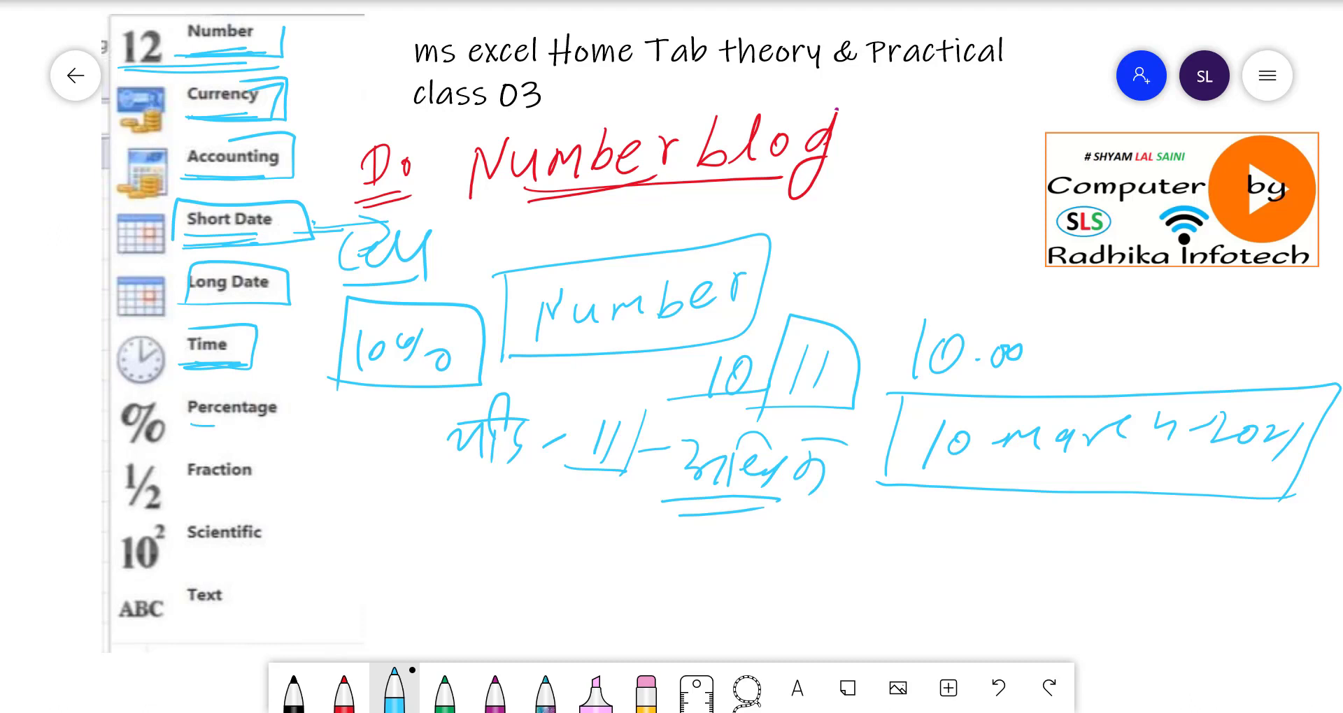
Mark the Percentage, Fraction, Scientific and Text entries in the list
{"action": "left_click_drag", "start_coordinate": [189, 426], "coordinate": [290, 421]}
{"action": "mouse_move", "coordinate": [180, 495]}
{"action": "left_mouse_down"}
{"action": "mouse_move", "coordinate": [270, 496]}
{"action": "mouse_move", "coordinate": [281, 451]}
{"action": "mouse_move", "coordinate": [181, 449]}
{"action": "left_mouse_up"}
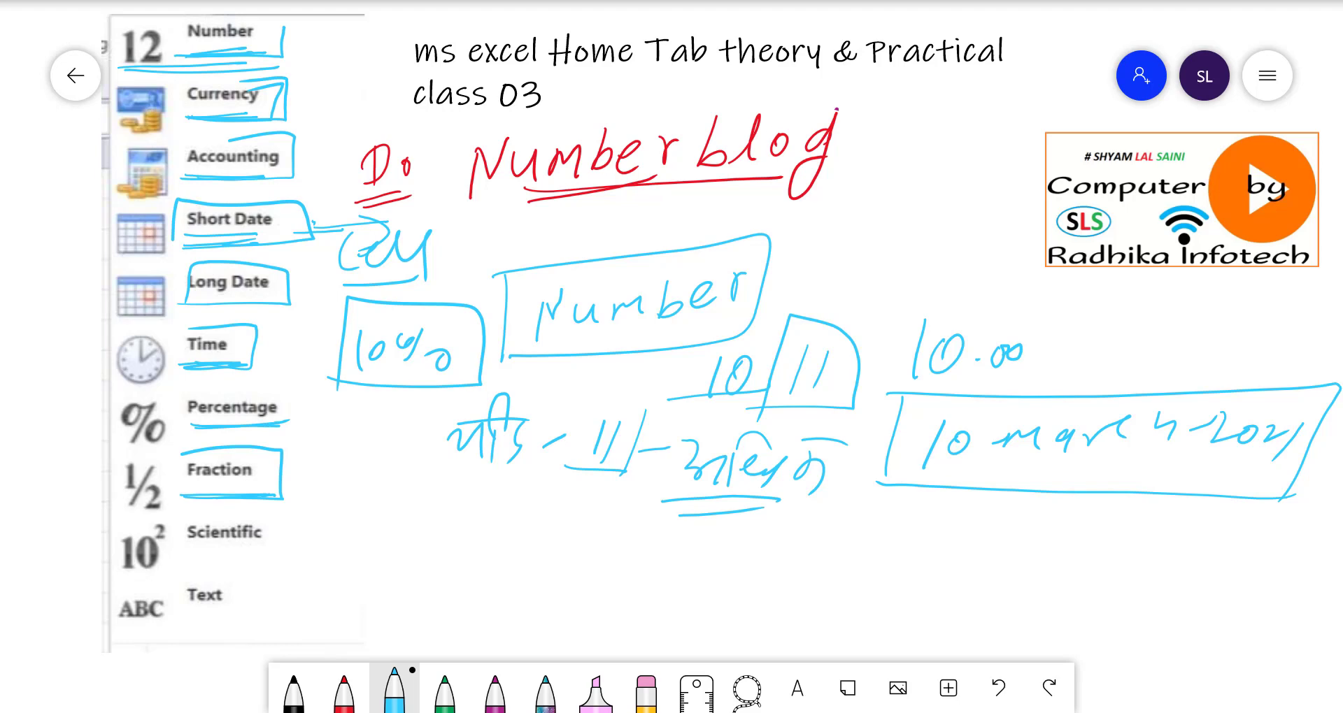
{"action": "mouse_move", "coordinate": [183, 556]}
{"action": "left_mouse_down"}
{"action": "mouse_move", "coordinate": [265, 558]}
{"action": "mouse_move", "coordinate": [276, 519]}
{"action": "mouse_move", "coordinate": [208, 516]}
{"action": "left_mouse_up"}
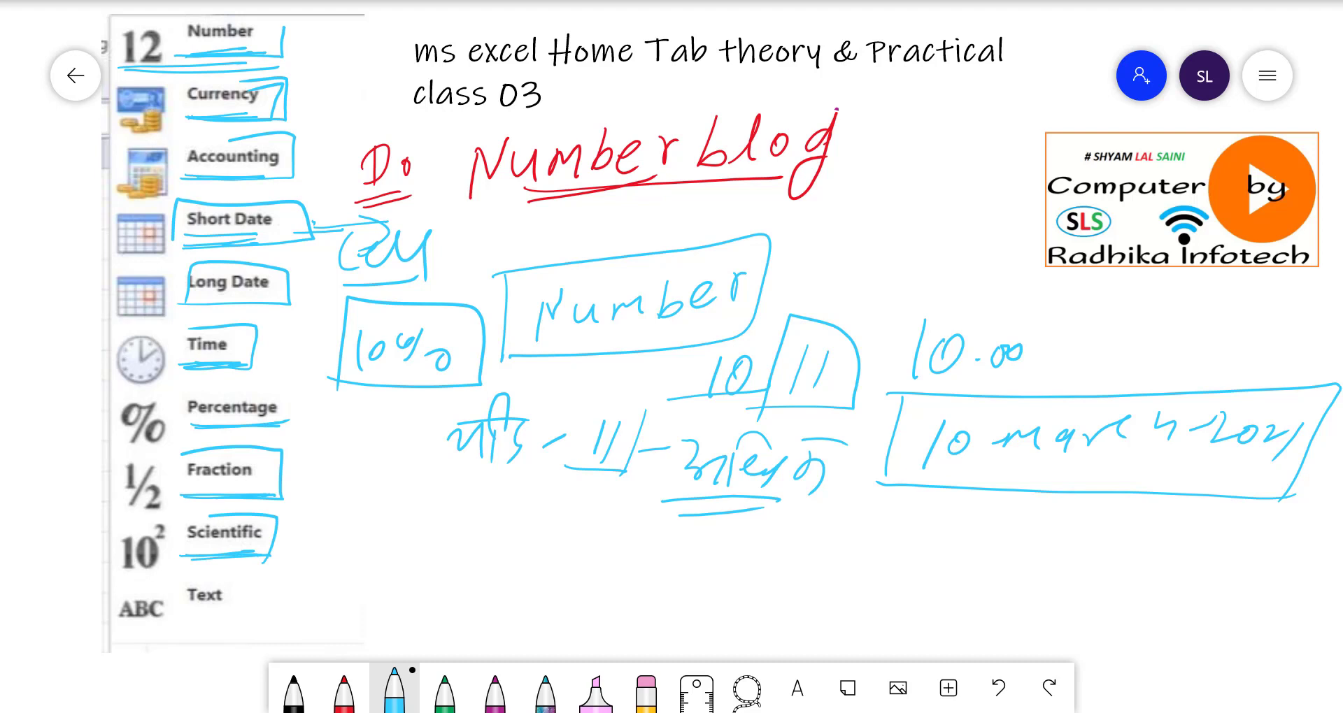
{"action": "mouse_move", "coordinate": [175, 617]}
{"action": "left_mouse_down"}
{"action": "mouse_move", "coordinate": [255, 607]}
{"action": "mouse_move", "coordinate": [255, 574]}
{"action": "mouse_move", "coordinate": [98, 633]}
{"action": "mouse_move", "coordinate": [199, 619]}
{"action": "left_mouse_up"}
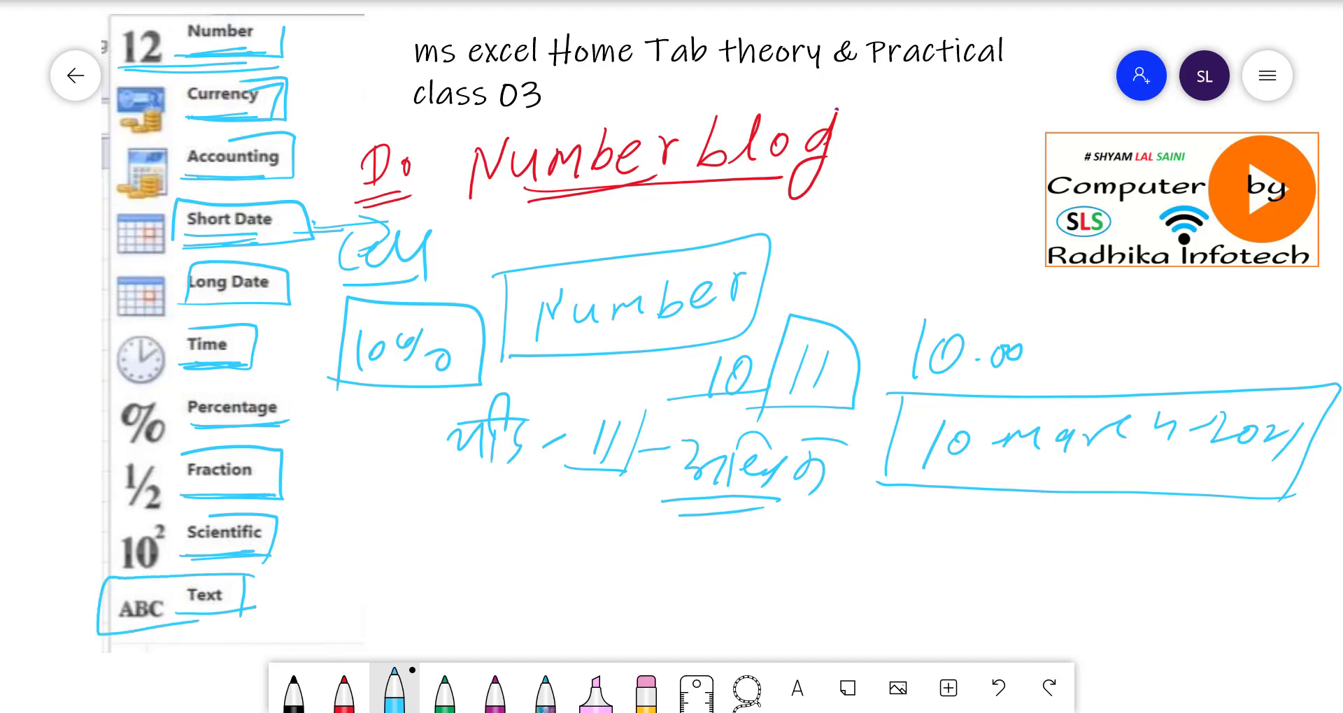
Write an underlined 'Excel =' followed by the underlined Hindi word below the Hindi note
{"action": "mouse_move", "coordinate": [490, 537]}
{"action": "left_mouse_down"}
{"action": "mouse_move", "coordinate": [505, 581]}
{"action": "mouse_move", "coordinate": [545, 537]}
{"action": "left_mouse_up"}
{"action": "mouse_move", "coordinate": [521, 540]}
{"action": "left_mouse_down"}
{"action": "mouse_move", "coordinate": [554, 579]}
{"action": "mouse_move", "coordinate": [586, 581]}
{"action": "mouse_move", "coordinate": [673, 530]}
{"action": "left_mouse_up"}
{"action": "left_click_drag", "start_coordinate": [673, 529], "coordinate": [658, 590]}
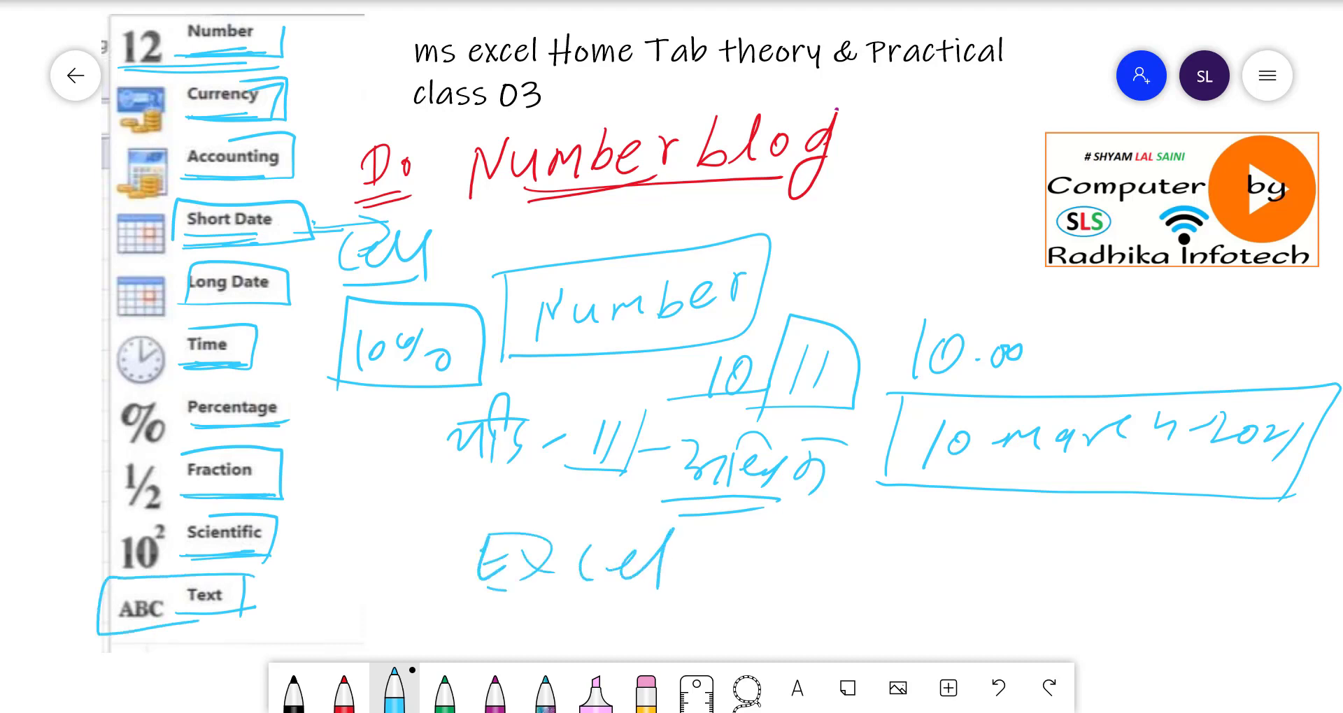
{"action": "left_click_drag", "start_coordinate": [493, 588], "coordinate": [637, 586]}
{"action": "left_click_drag", "start_coordinate": [495, 605], "coordinate": [622, 600]}
{"action": "left_click_drag", "start_coordinate": [692, 568], "coordinate": [731, 563]}
{"action": "mouse_move", "coordinate": [686, 586]}
{"action": "left_mouse_down"}
{"action": "mouse_move", "coordinate": [726, 575]}
{"action": "mouse_move", "coordinate": [789, 586]}
{"action": "mouse_move", "coordinate": [862, 517]}
{"action": "mouse_move", "coordinate": [847, 572]}
{"action": "left_mouse_up"}
{"action": "left_click_drag", "start_coordinate": [754, 598], "coordinate": [840, 601]}
{"action": "left_click_drag", "start_coordinate": [767, 614], "coordinate": [843, 602]}
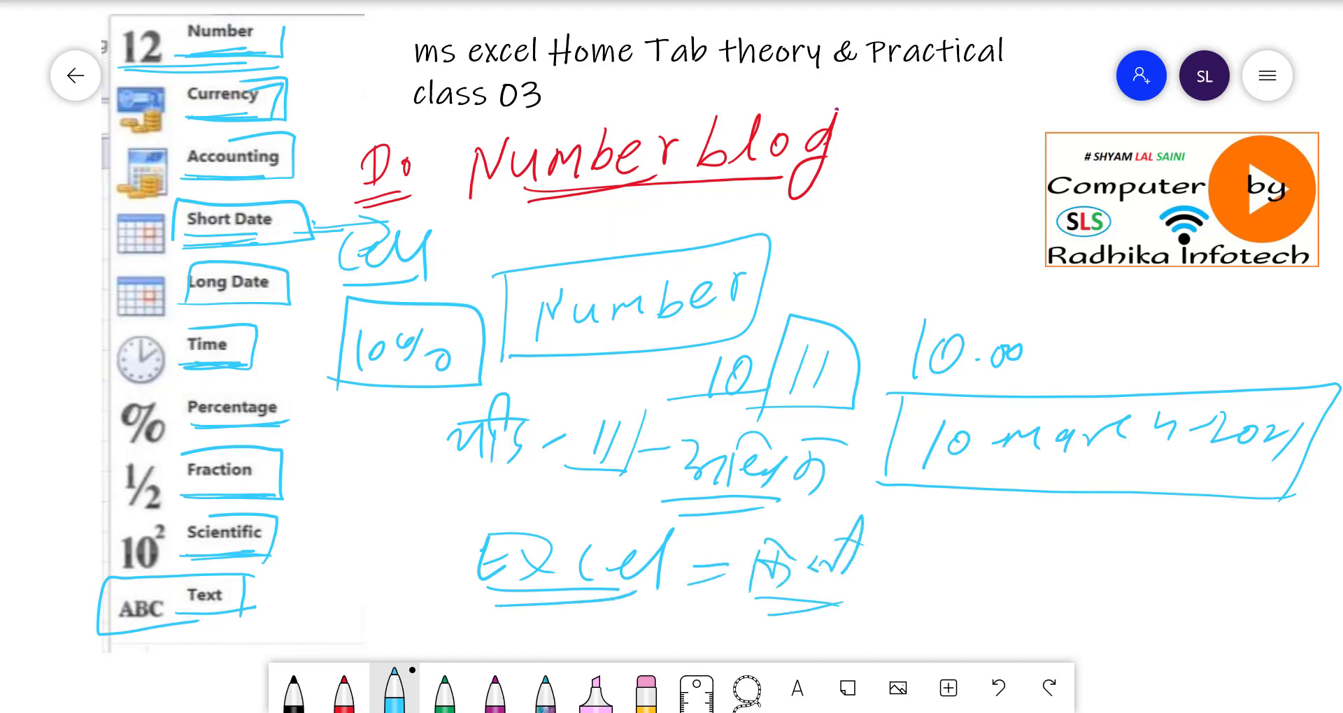
Write a boxed 15-digit note on the right with circled 00 beside it
{"action": "left_click_drag", "start_coordinate": [945, 547], "coordinate": [941, 582]}
{"action": "mouse_move", "coordinate": [985, 546]}
{"action": "left_mouse_down"}
{"action": "mouse_move", "coordinate": [972, 575]}
{"action": "mouse_move", "coordinate": [1004, 544]}
{"action": "left_mouse_up"}
{"action": "mouse_move", "coordinate": [1016, 559]}
{"action": "left_mouse_down"}
{"action": "mouse_move", "coordinate": [1048, 580]}
{"action": "mouse_move", "coordinate": [1108, 586]}
{"action": "mouse_move", "coordinate": [1134, 556]}
{"action": "left_mouse_up"}
{"action": "mouse_move", "coordinate": [1137, 551]}
{"action": "left_mouse_down"}
{"action": "mouse_move", "coordinate": [1154, 535]}
{"action": "mouse_move", "coordinate": [1169, 577]}
{"action": "left_mouse_up"}
{"action": "left_click_drag", "start_coordinate": [1163, 559], "coordinate": [1208, 558]}
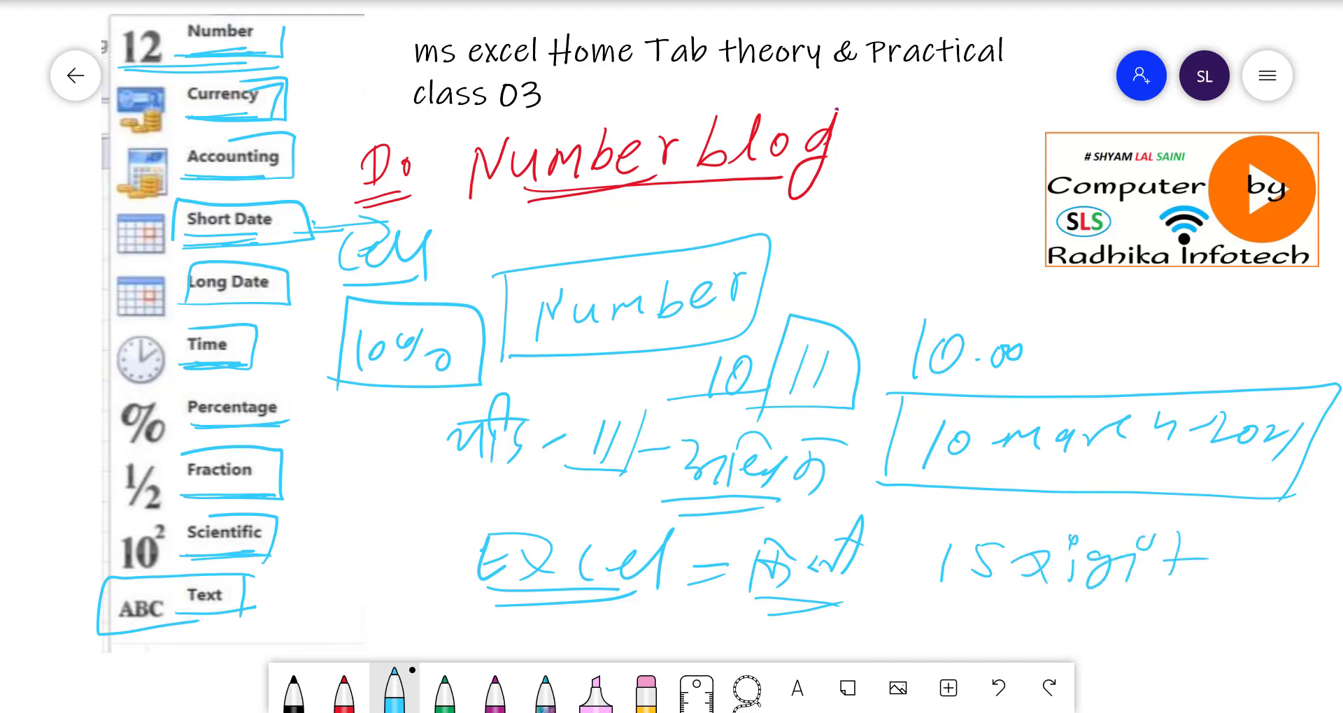
{"action": "mouse_move", "coordinate": [903, 598]}
{"action": "left_mouse_down"}
{"action": "mouse_move", "coordinate": [1241, 521]}
{"action": "mouse_move", "coordinate": [916, 605]}
{"action": "left_mouse_up"}
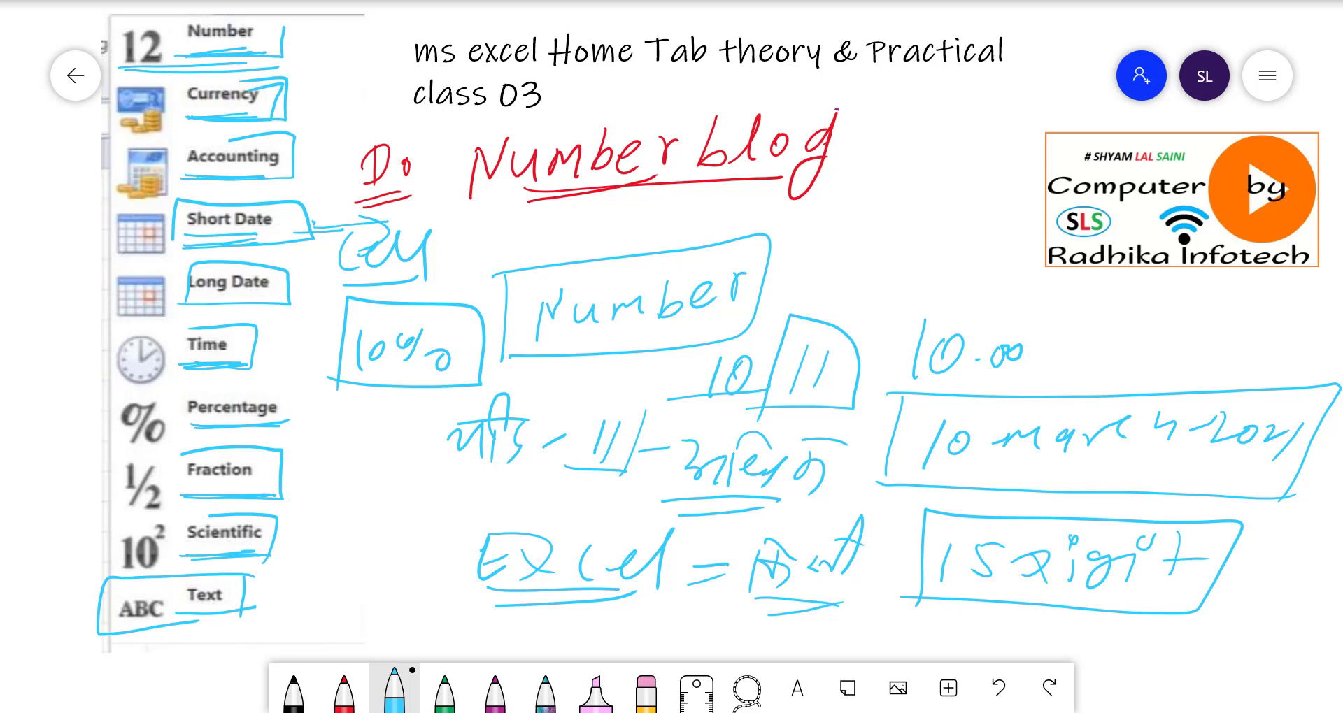
{"action": "left_click_drag", "start_coordinate": [1242, 570], "coordinate": [1322, 553]}
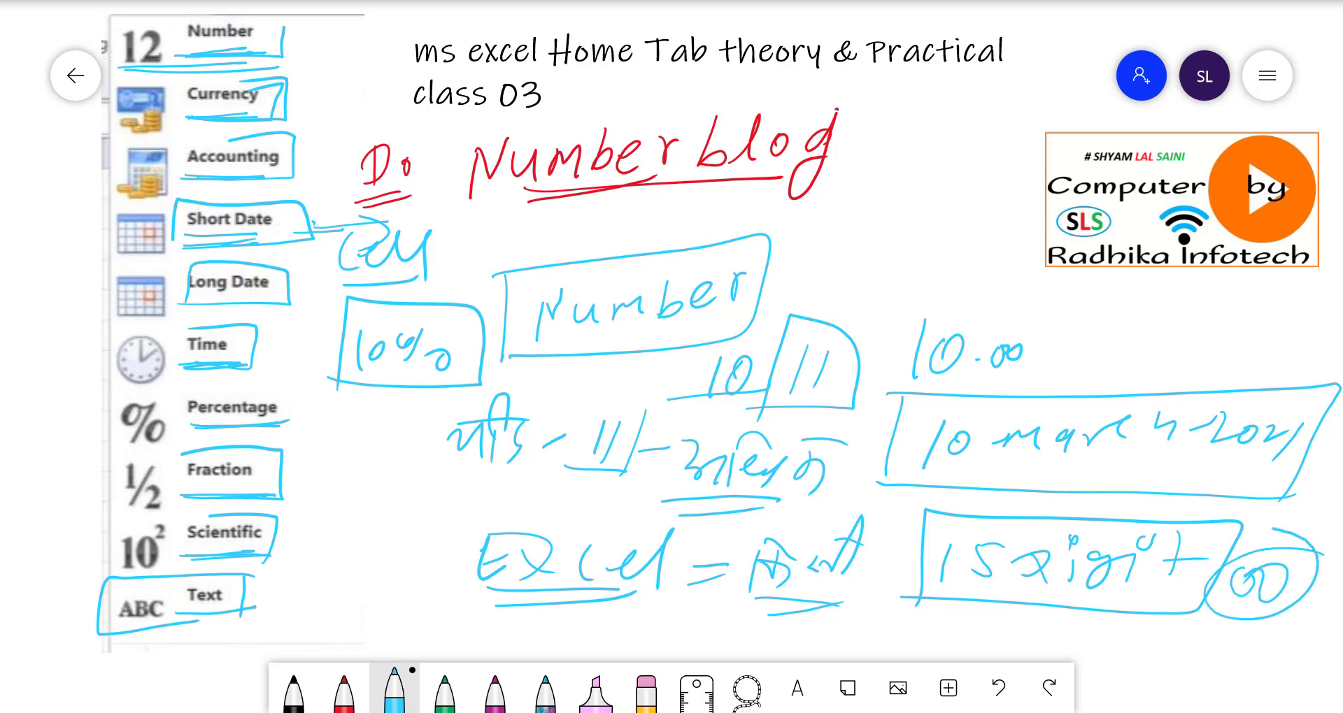
Write a boxed 'Acl' beside the Number box and reinforce the Text entry's box
{"action": "mouse_move", "coordinate": [794, 273]}
{"action": "left_mouse_down"}
{"action": "mouse_move", "coordinate": [815, 231]}
{"action": "mouse_move", "coordinate": [825, 246]}
{"action": "left_mouse_up"}
{"action": "left_click_drag", "start_coordinate": [871, 190], "coordinate": [856, 252]}
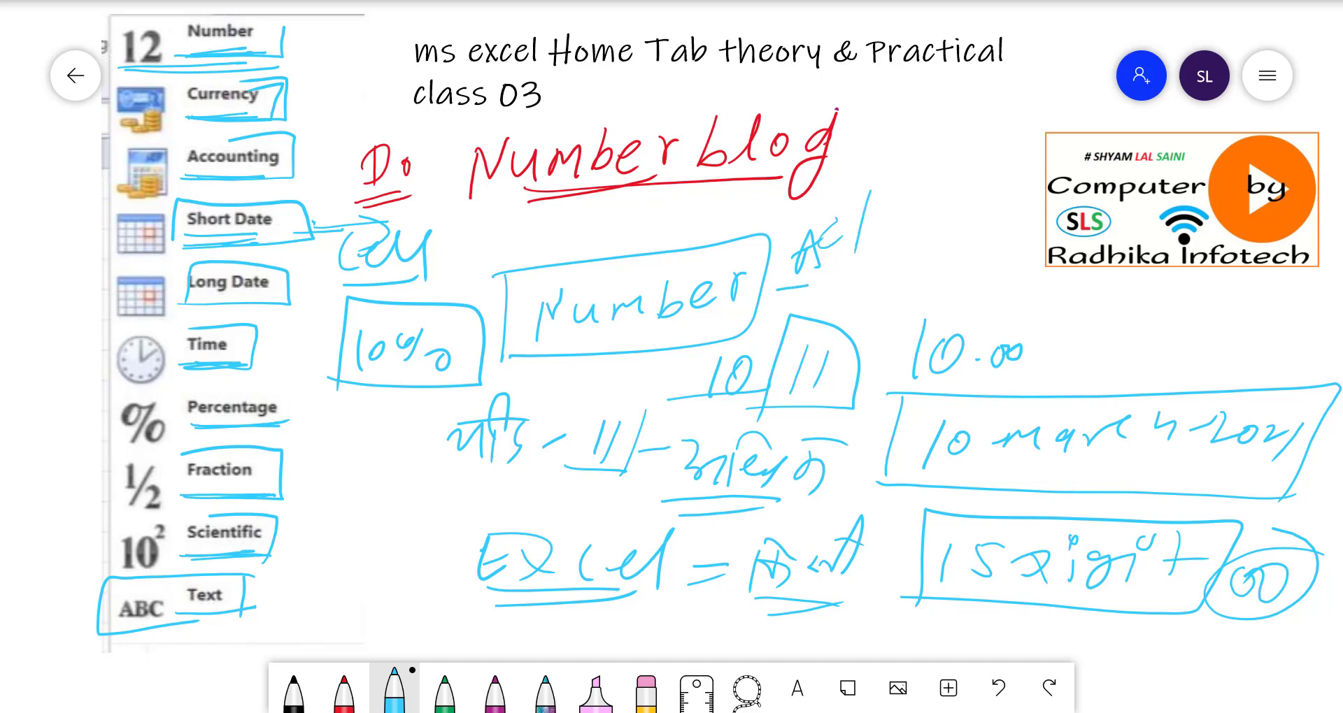
{"action": "mouse_move", "coordinate": [775, 288]}
{"action": "left_mouse_down"}
{"action": "mouse_move", "coordinate": [769, 210]}
{"action": "mouse_move", "coordinate": [781, 305]}
{"action": "left_mouse_up"}
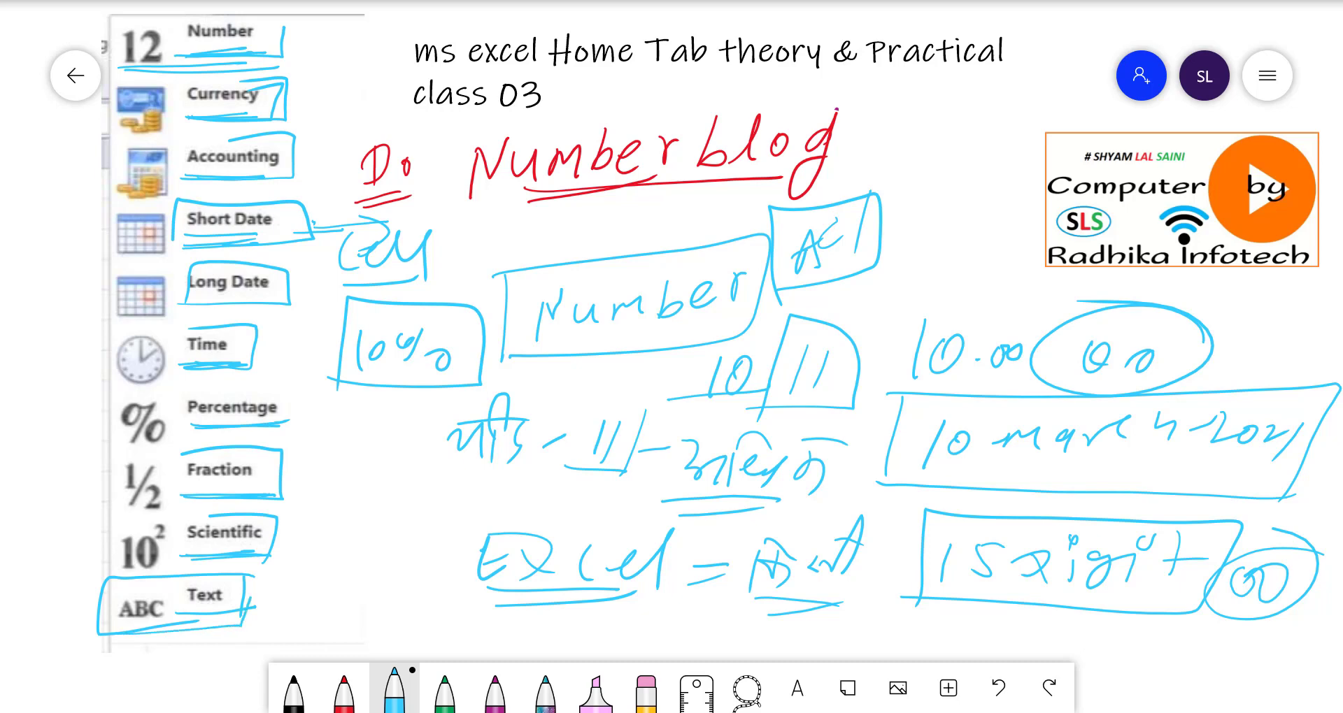
{"action": "left_click_drag", "start_coordinate": [245, 615], "coordinate": [104, 583]}
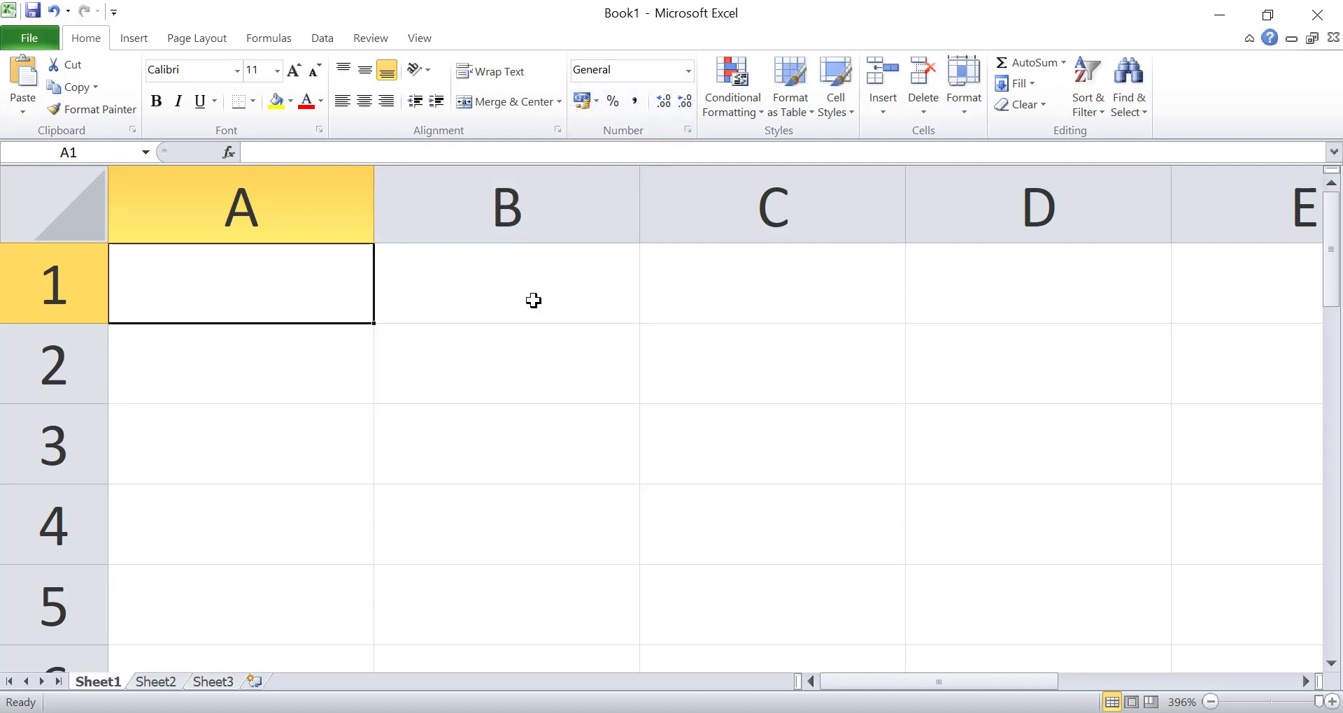
{"action": "type", "text": "12"}
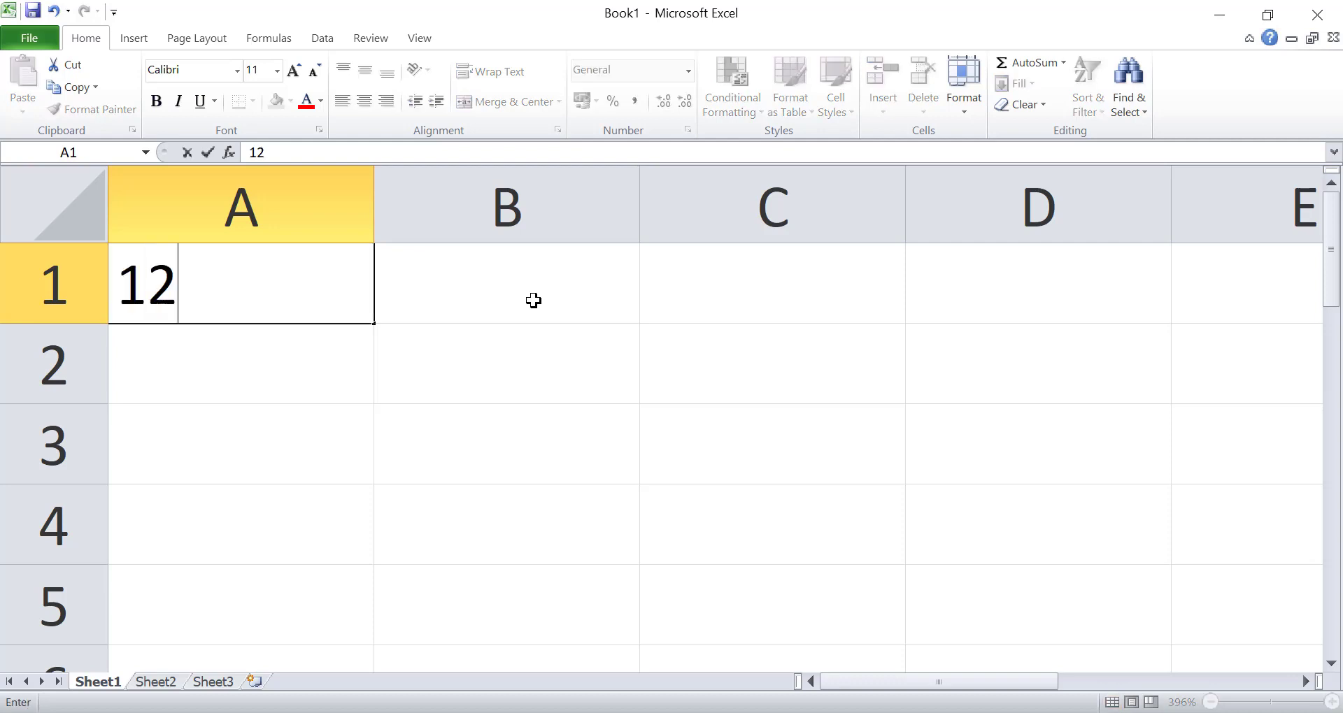
{"action": "type", "text": "345678"}
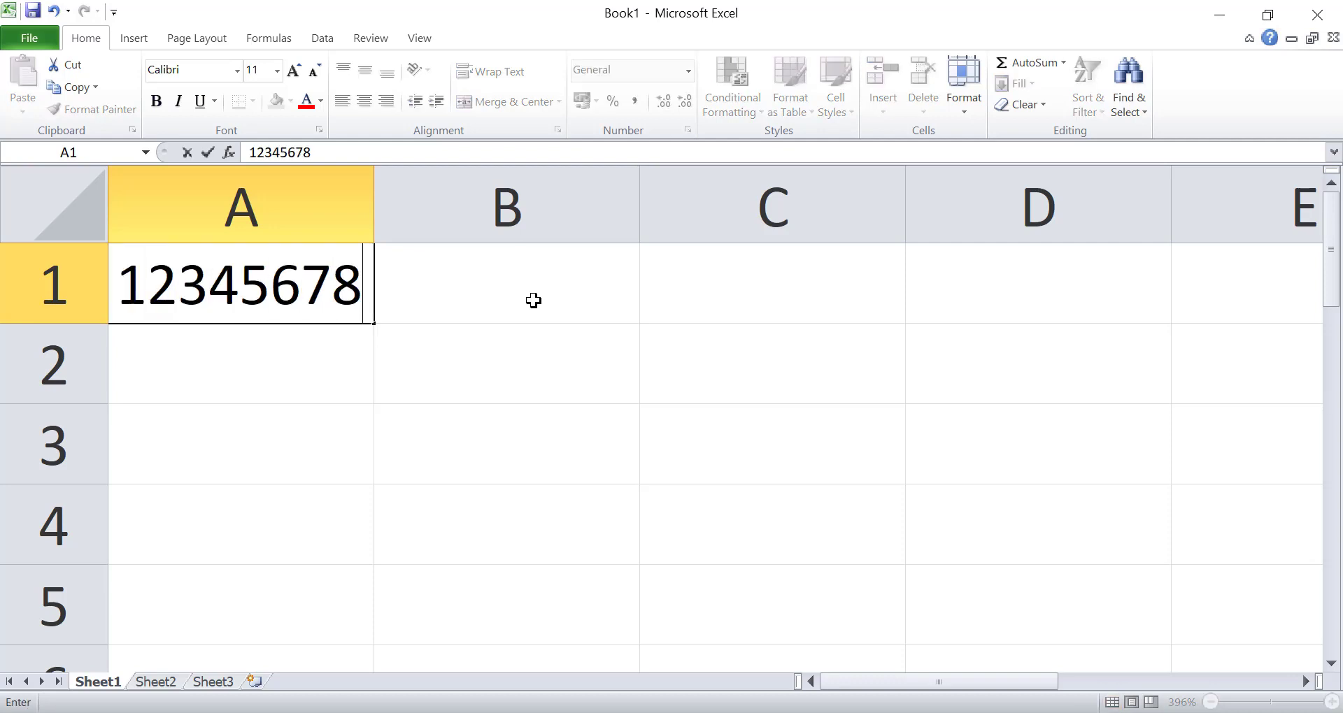
{"action": "type", "text": "91"}
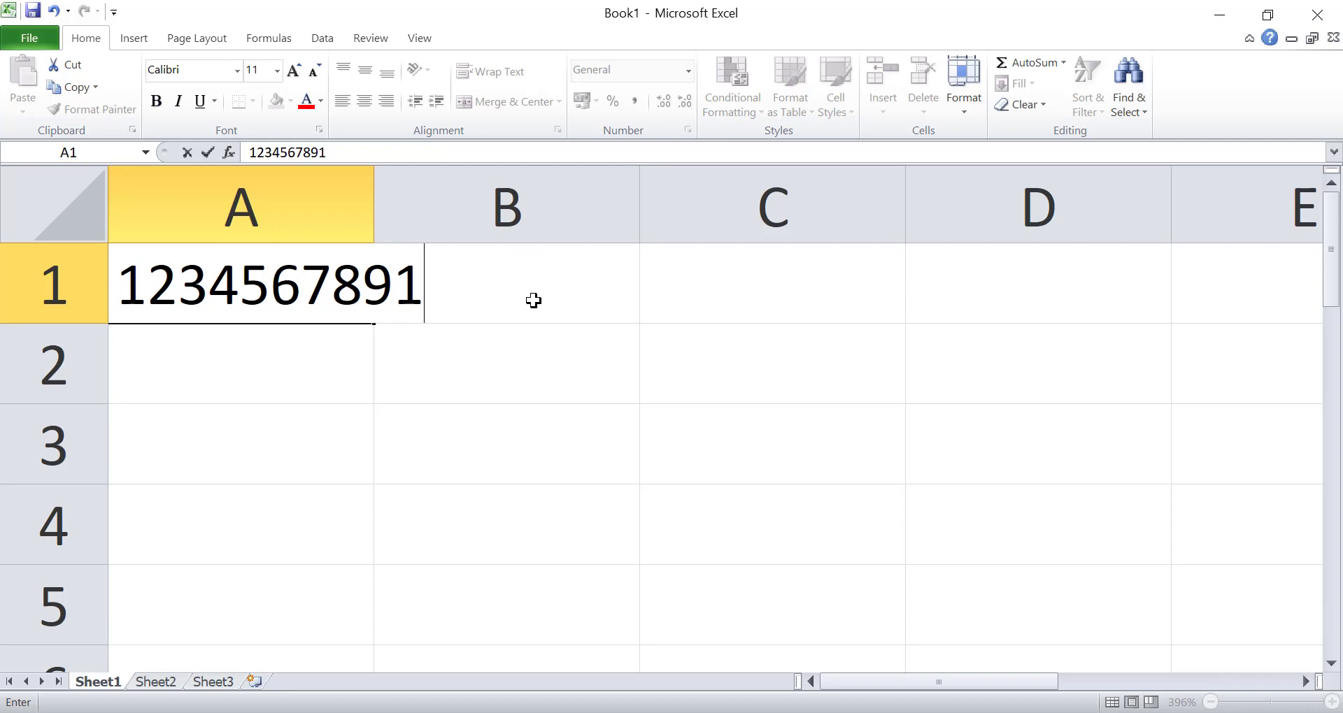
{"action": "left_click", "coordinate": [412, 381]}
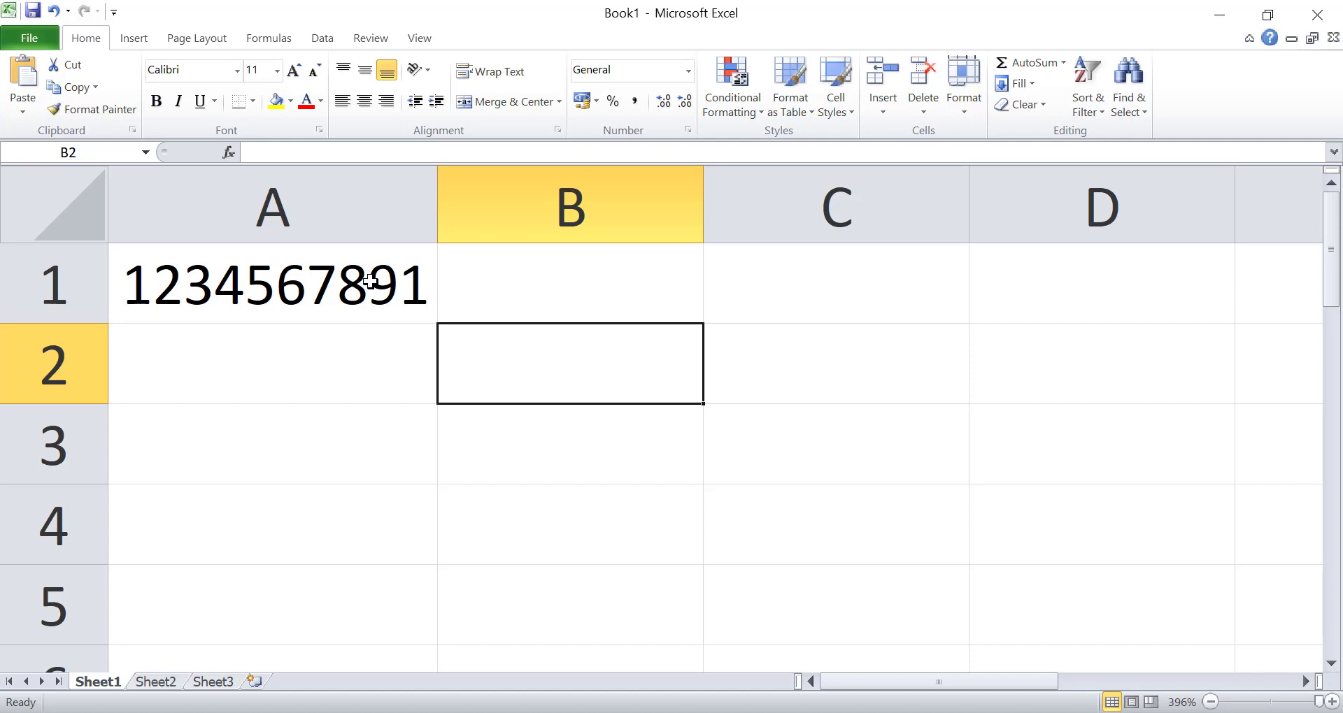
{"action": "left_click", "coordinate": [546, 287]}
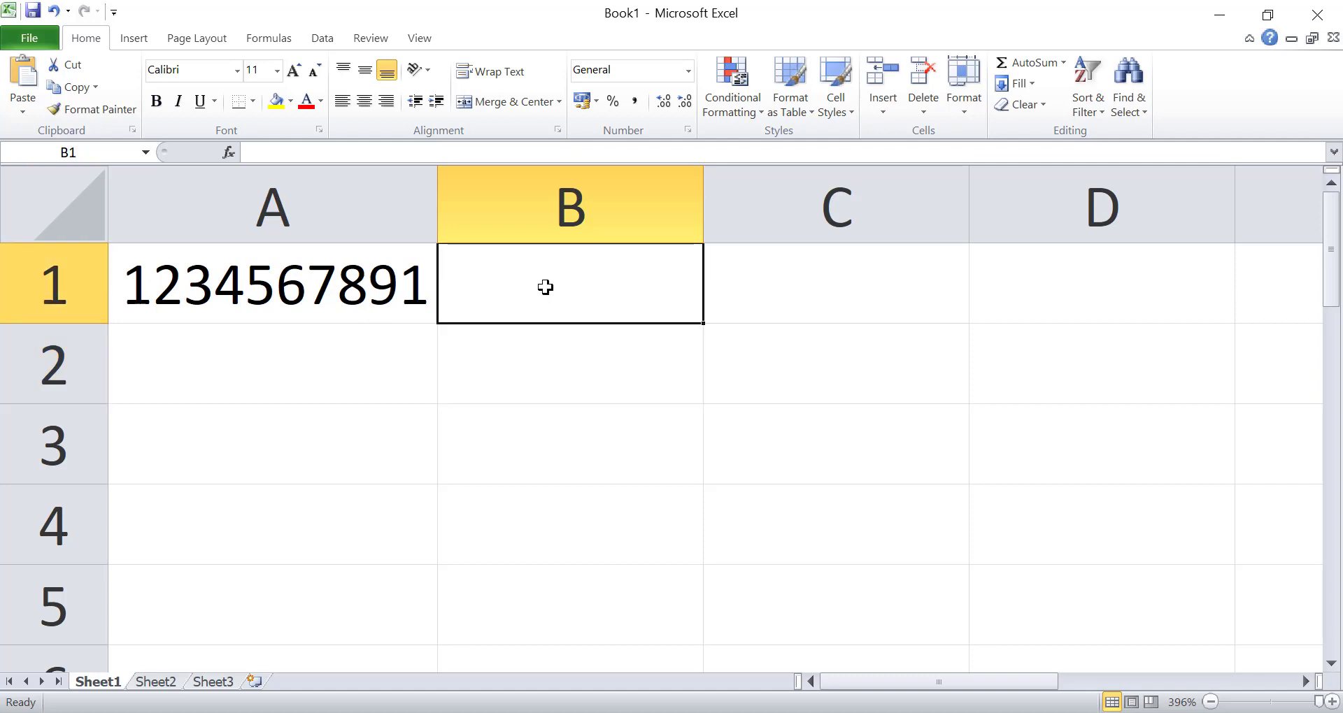
{"action": "type", "text": "=l"}
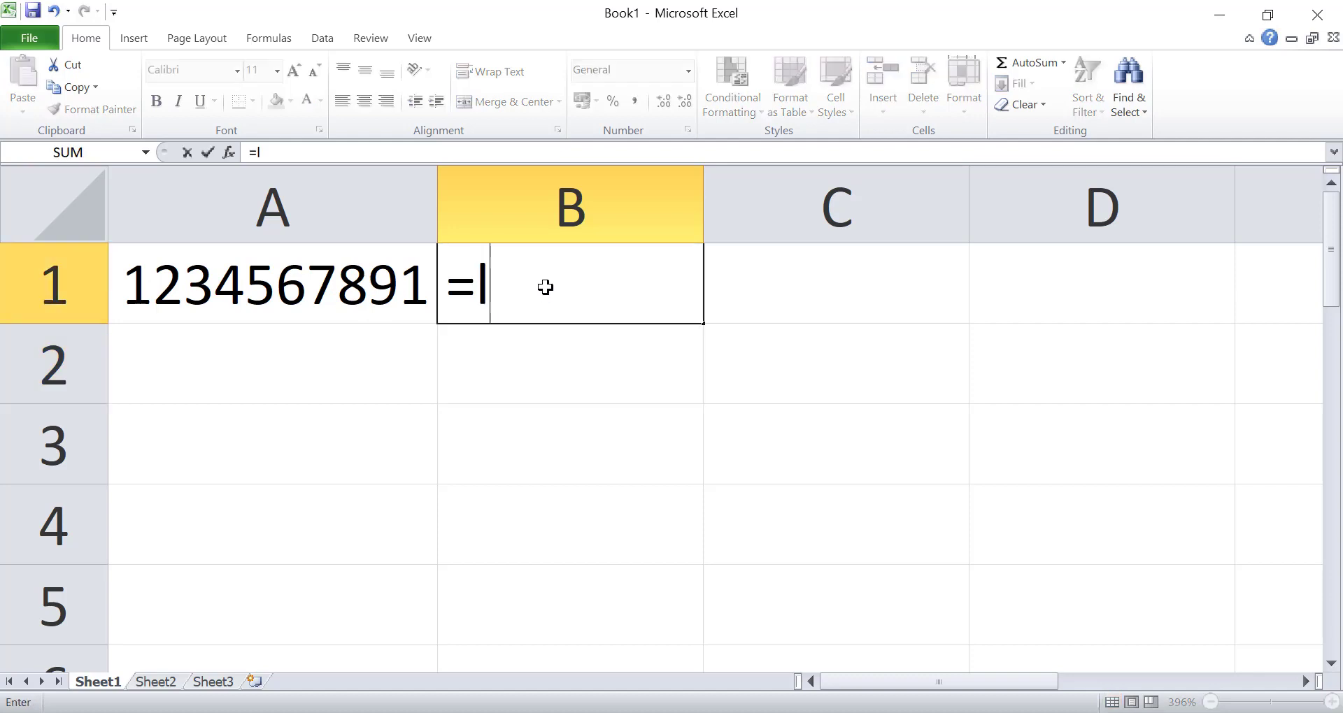
{"action": "type", "text": "en"}
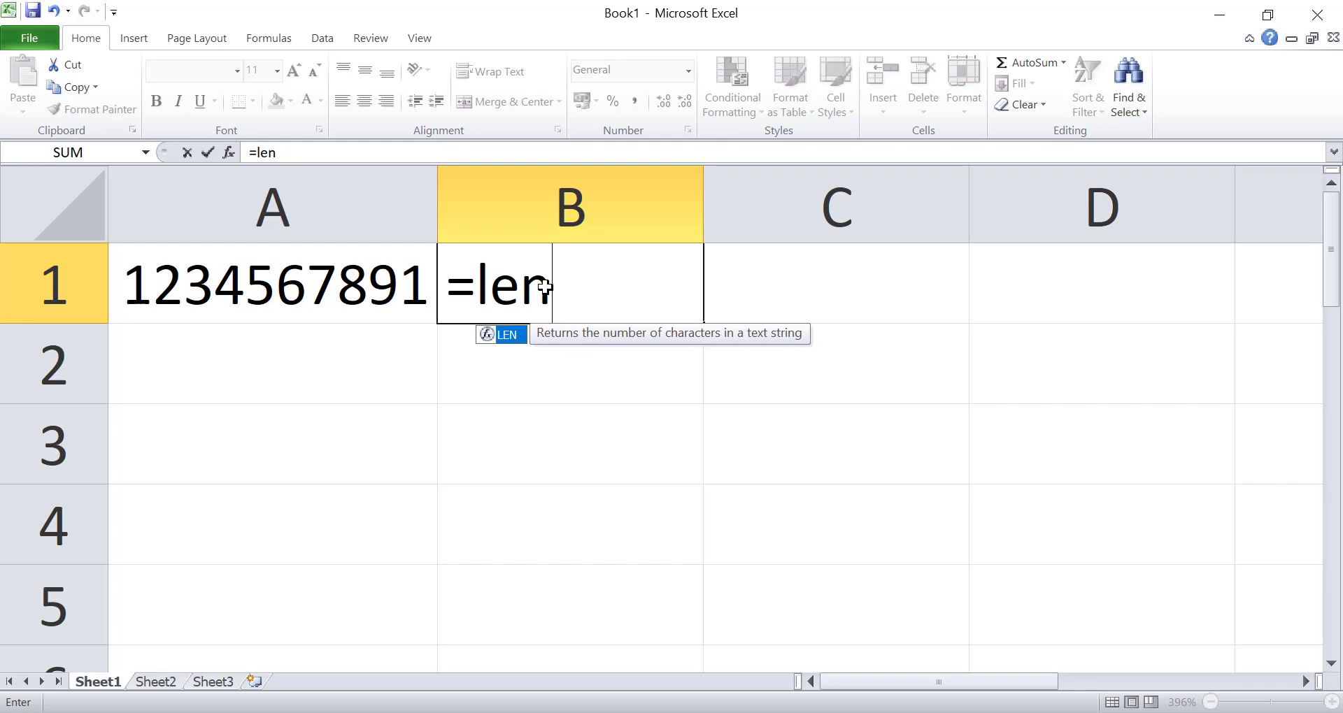
{"action": "type", "text": "("}
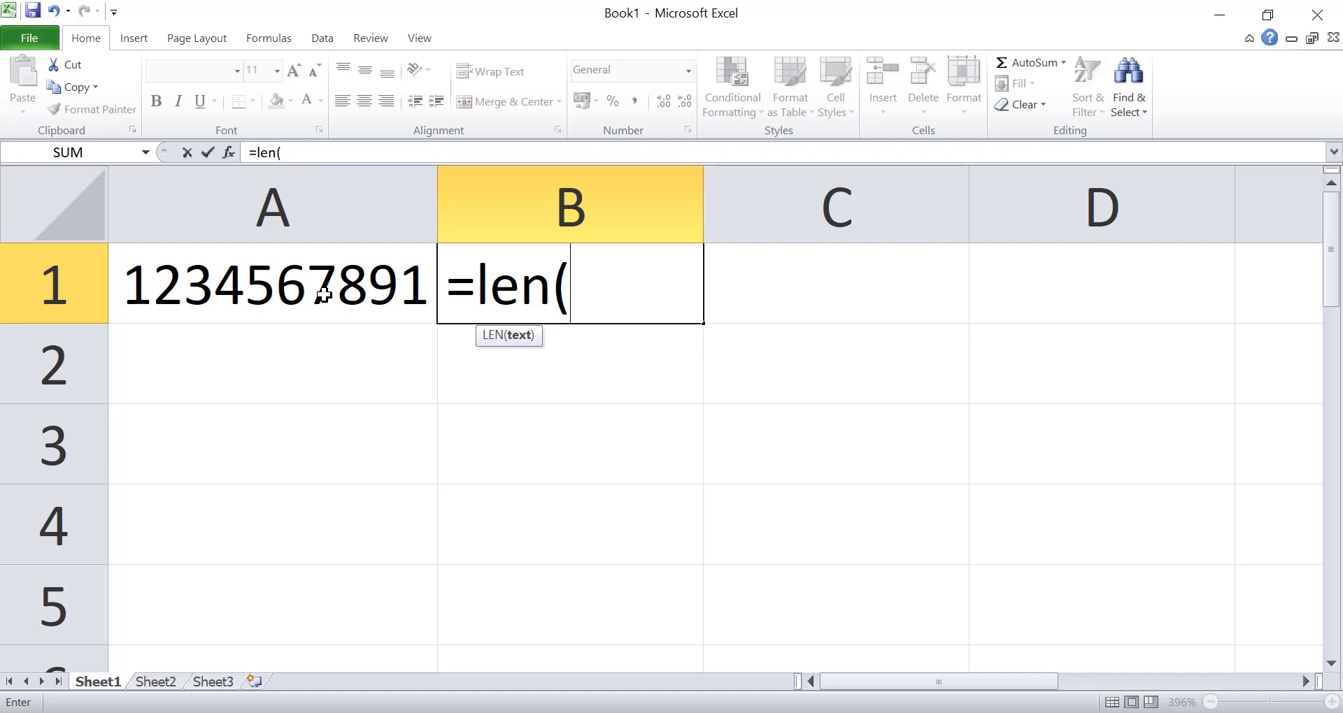
{"action": "left_click", "coordinate": [324, 295]}
{"action": "type", "text": ")"}
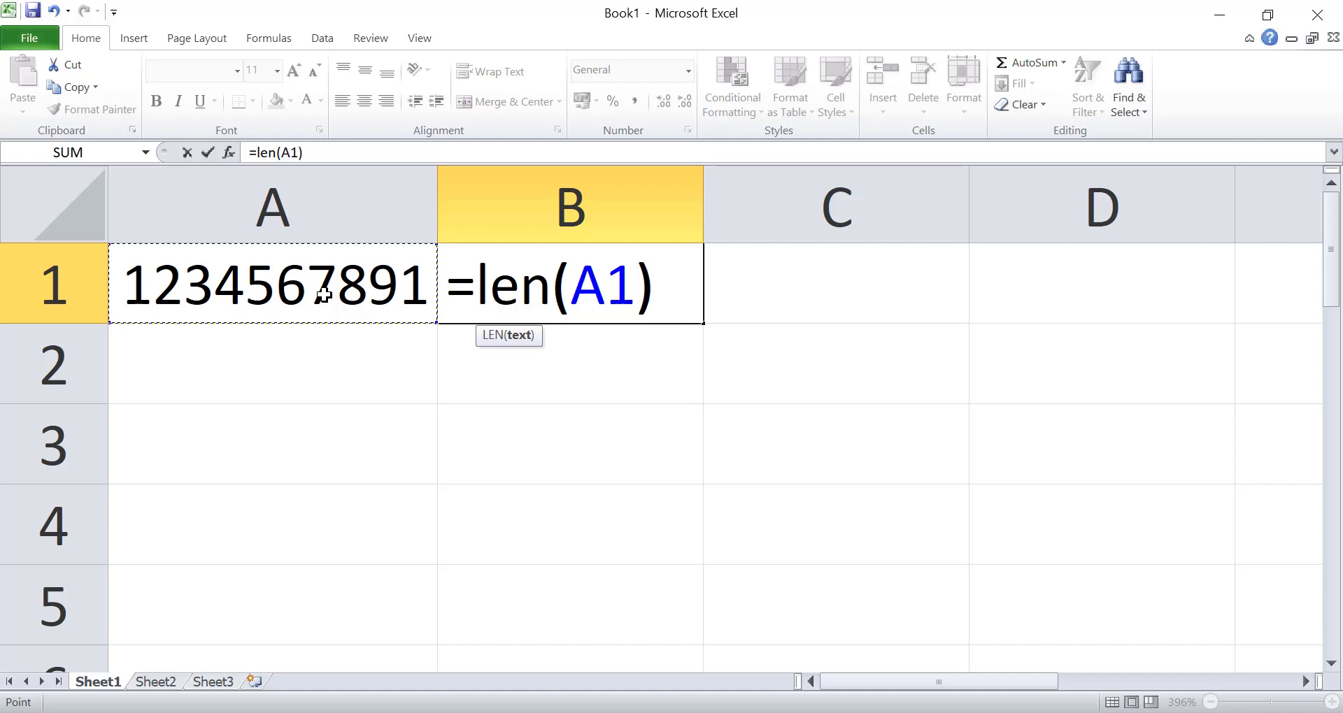
{"action": "key", "text": "Return"}
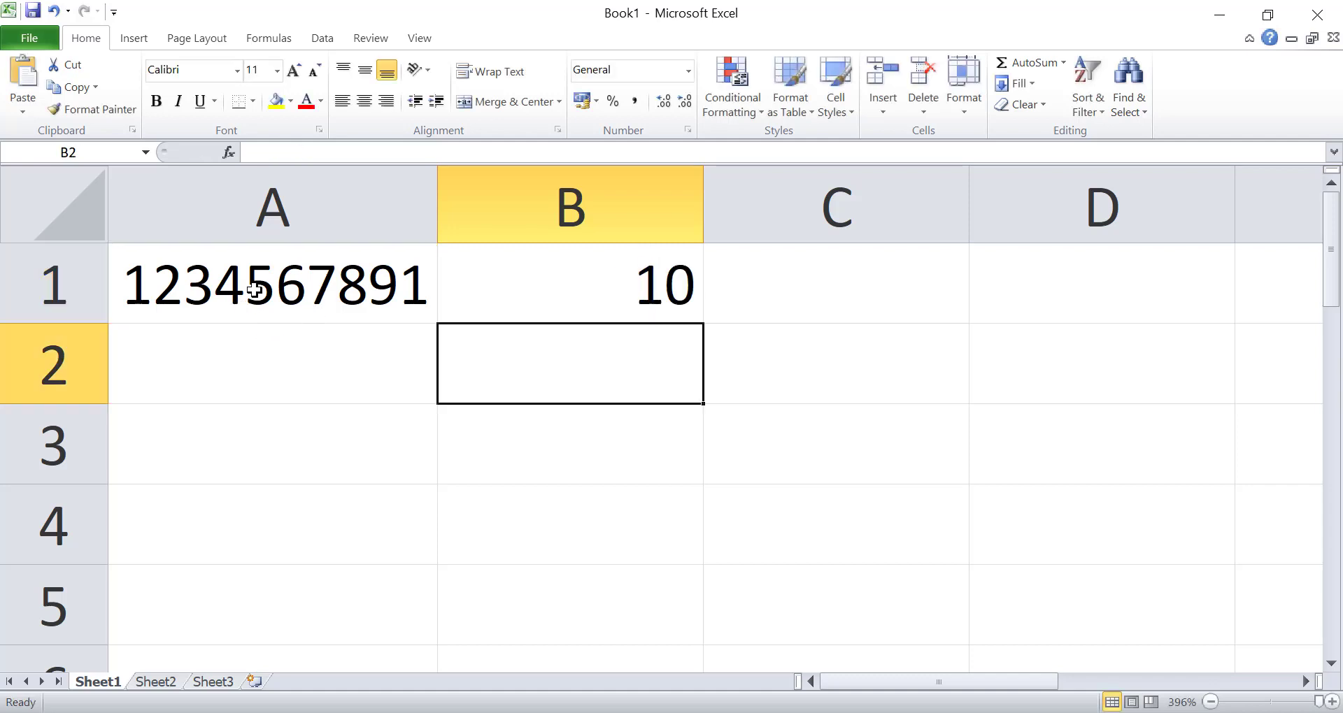
{"action": "left_click", "coordinate": [253, 290]}
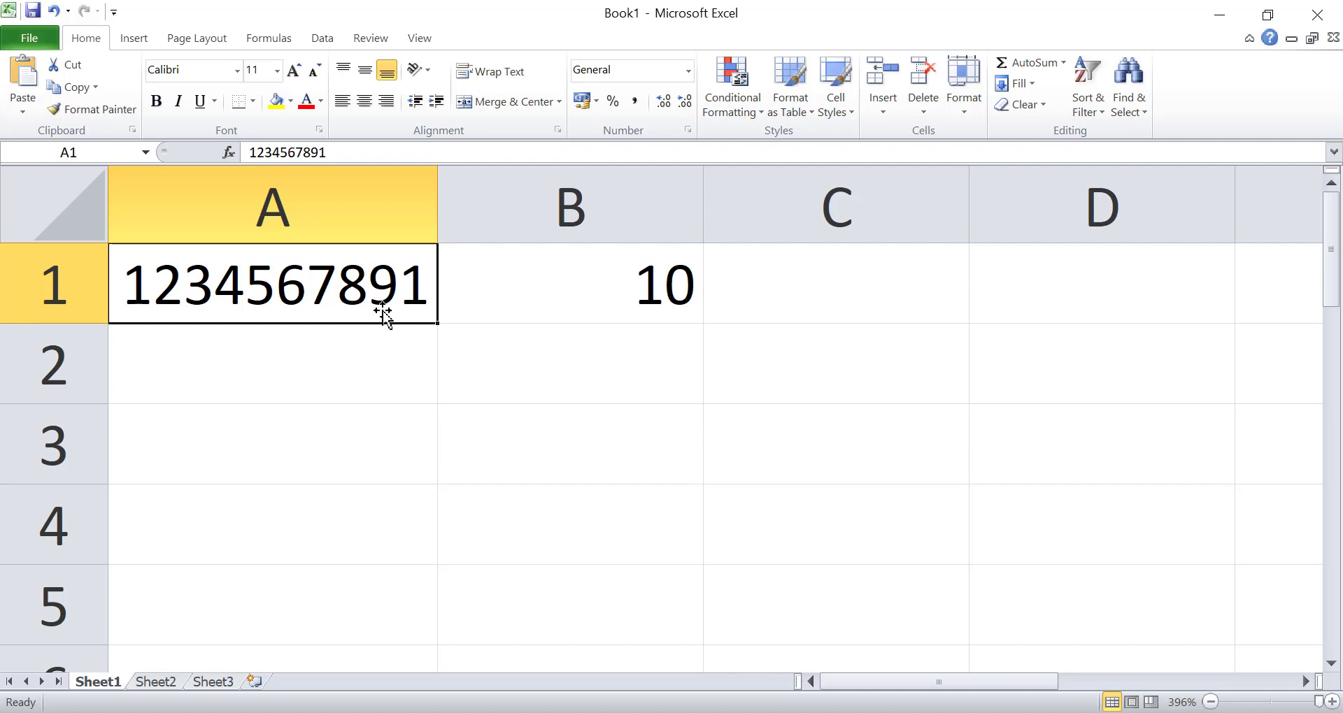
{"action": "left_click", "coordinate": [688, 72]}
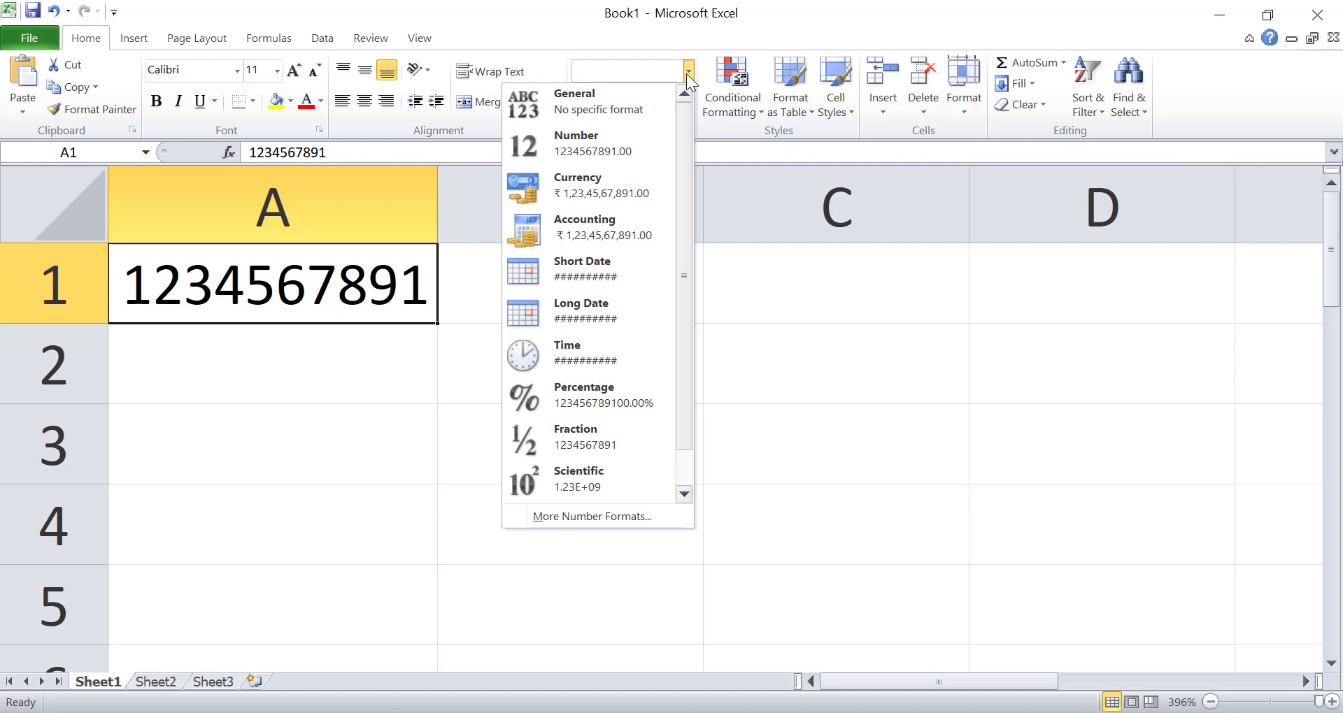
{"action": "left_click", "coordinate": [686, 73]}
{"action": "left_click", "coordinate": [292, 359]}
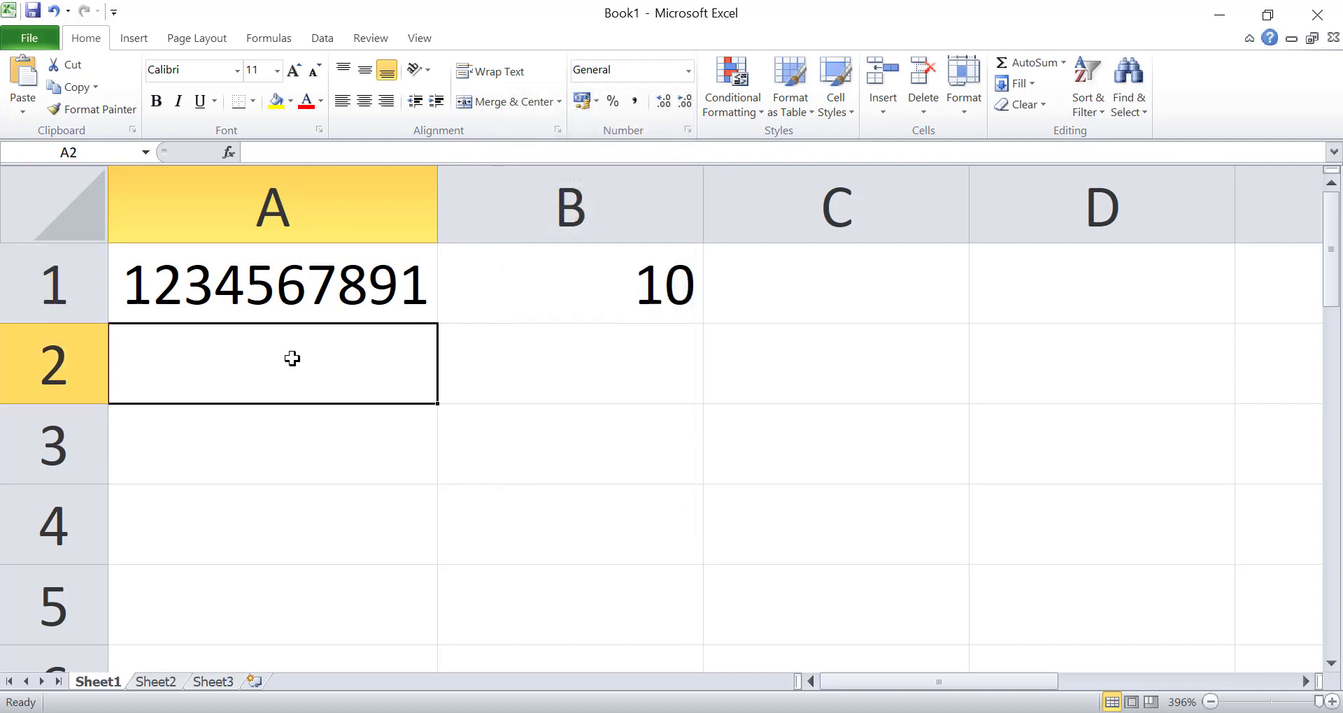
{"action": "type", "text": "123"}
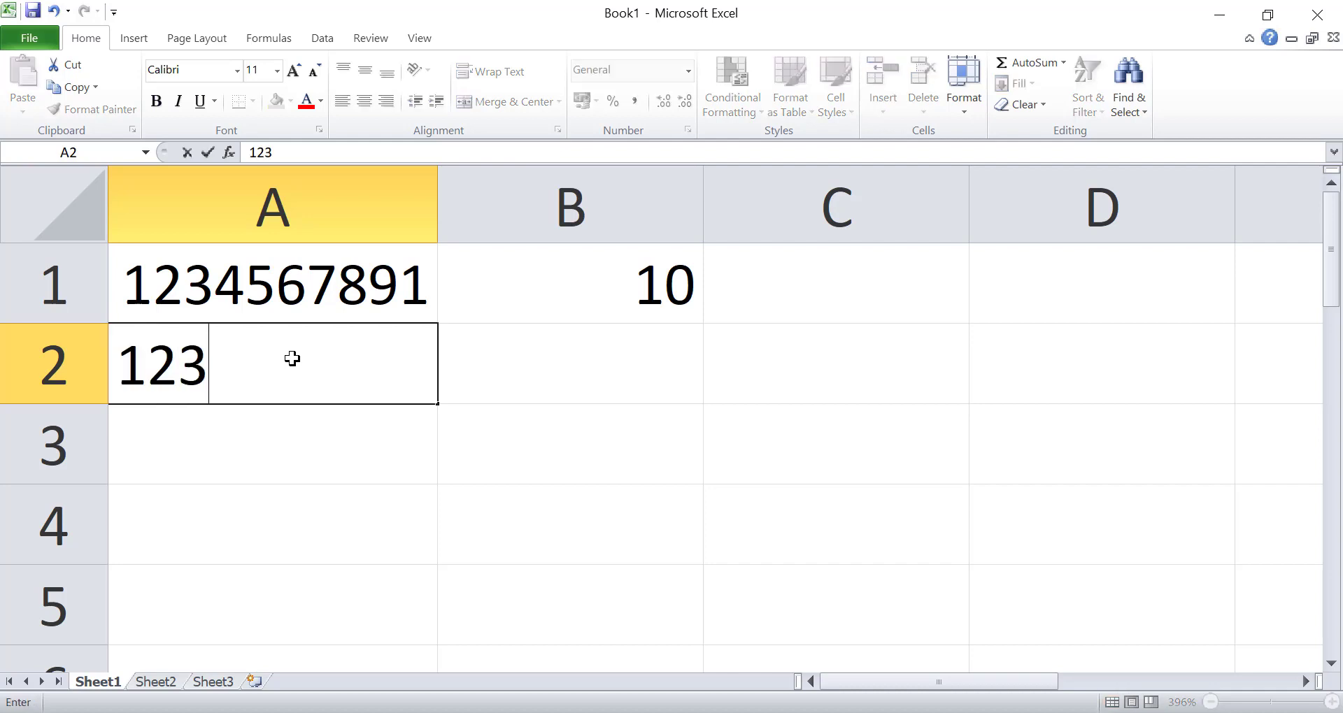
{"action": "type", "text": "456789"}
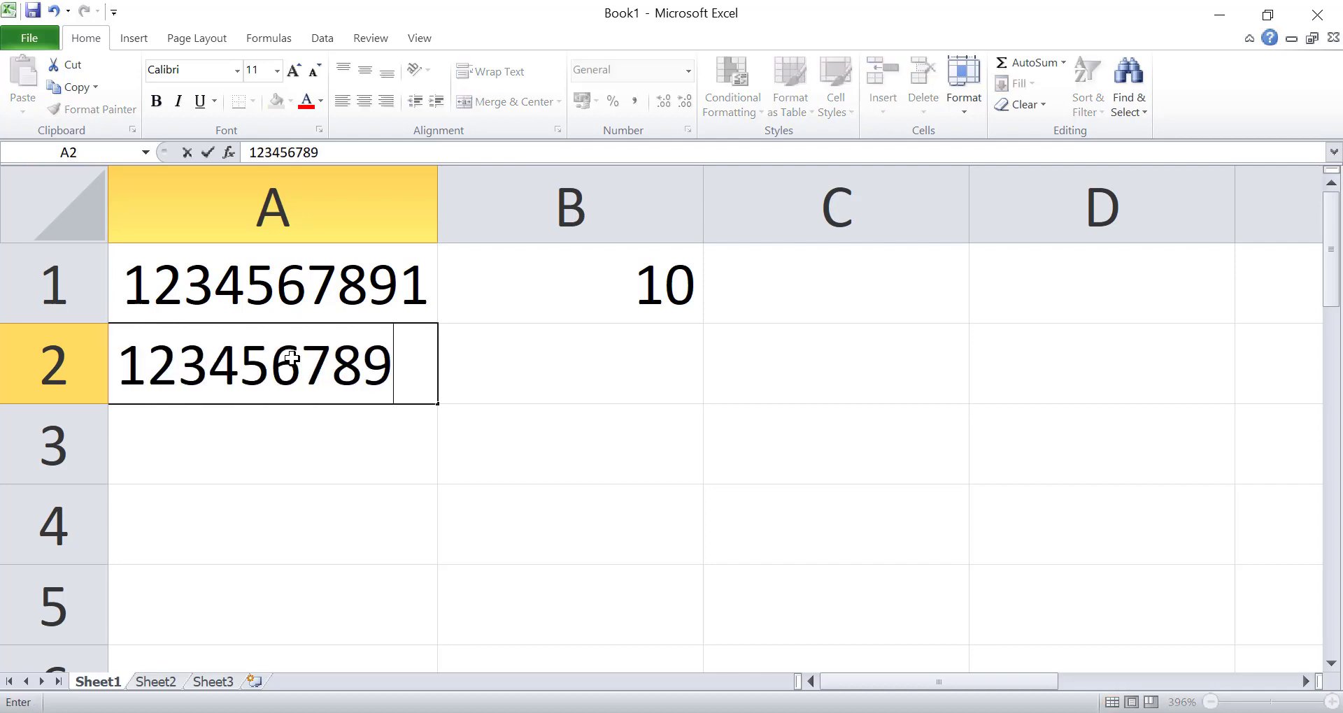
{"action": "type", "text": "12"}
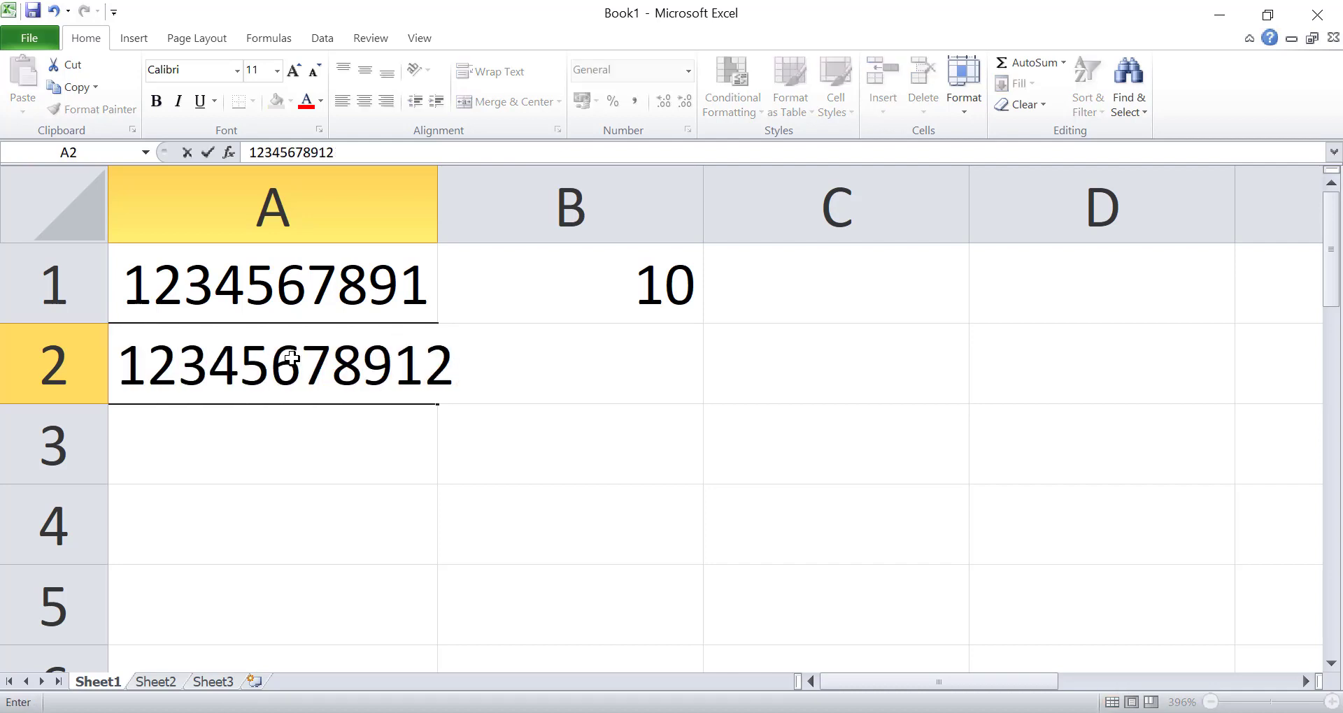
{"action": "key", "text": "F2"}
{"action": "left_click", "coordinate": [536, 451]}
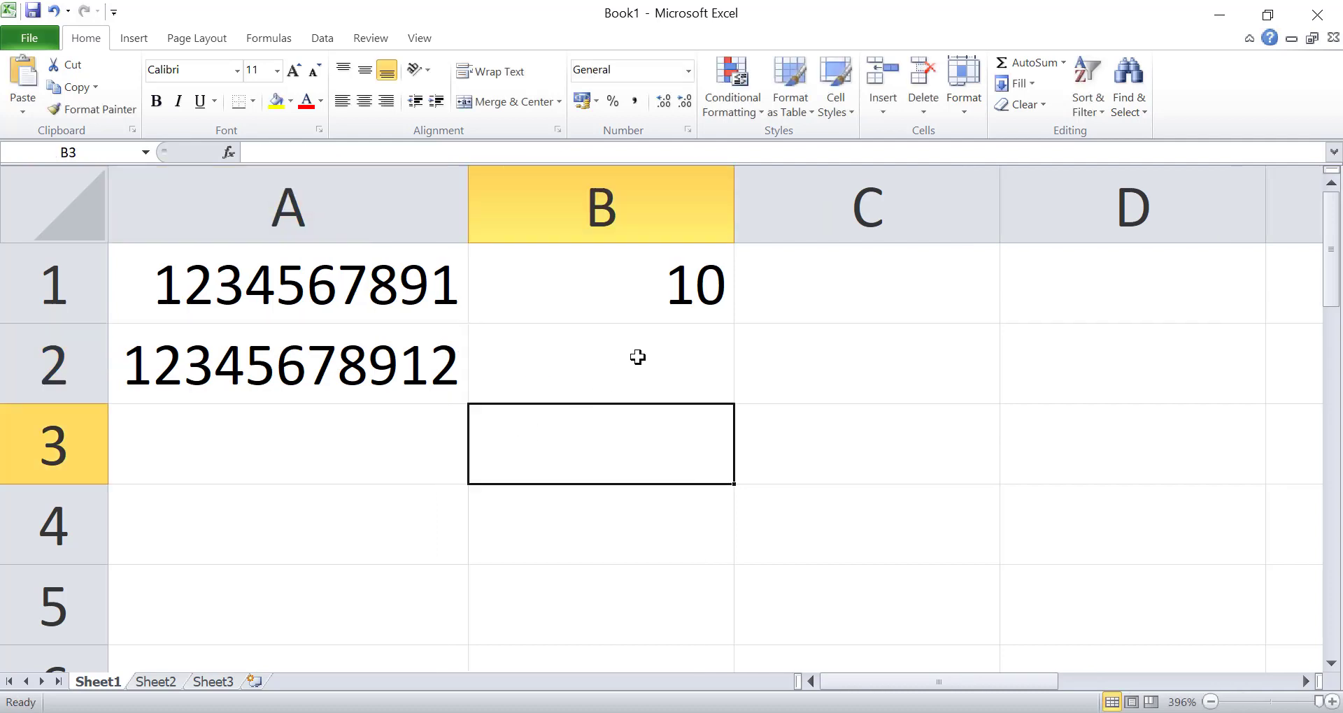
{"action": "left_click", "coordinate": [707, 299]}
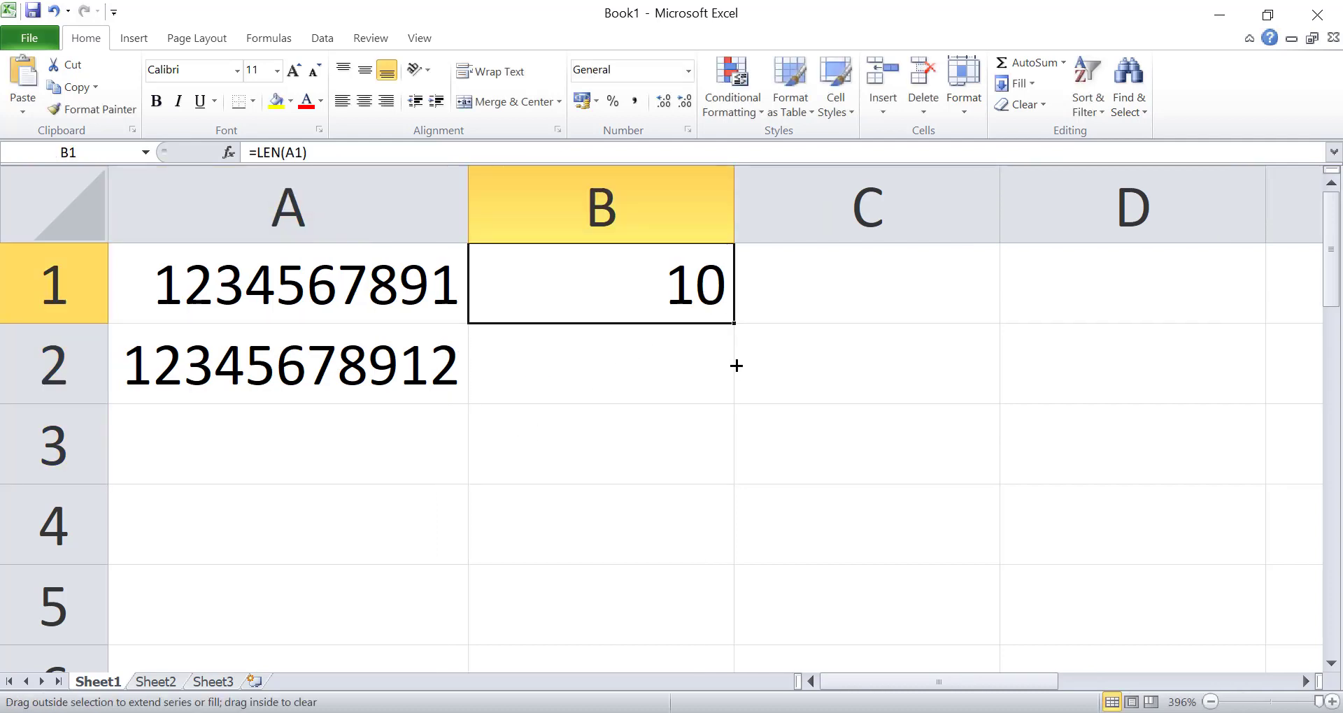
Fill the =LEN(A1) formula down to B2 so it returns 11 for A2
{"action": "left_click_drag", "start_coordinate": [739, 326], "coordinate": [734, 384]}
{"action": "left_click", "coordinate": [810, 382]}
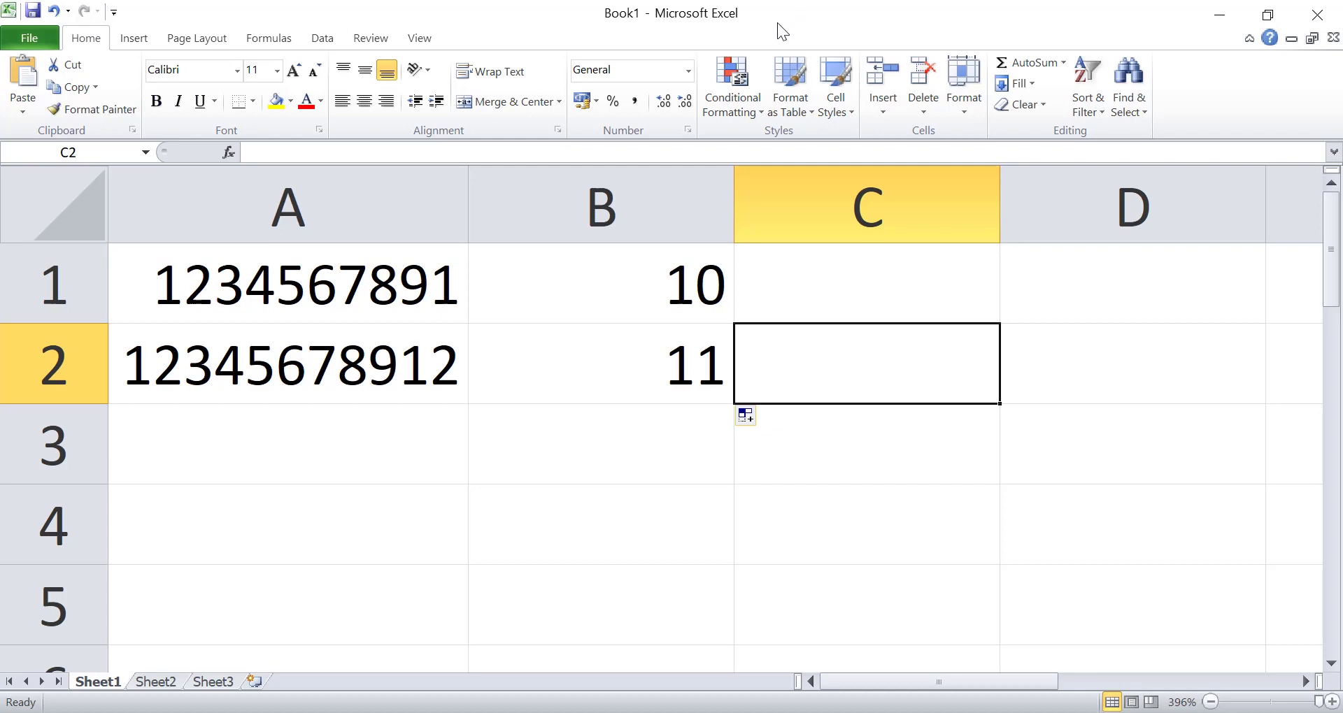
{"action": "left_click", "coordinate": [345, 466]}
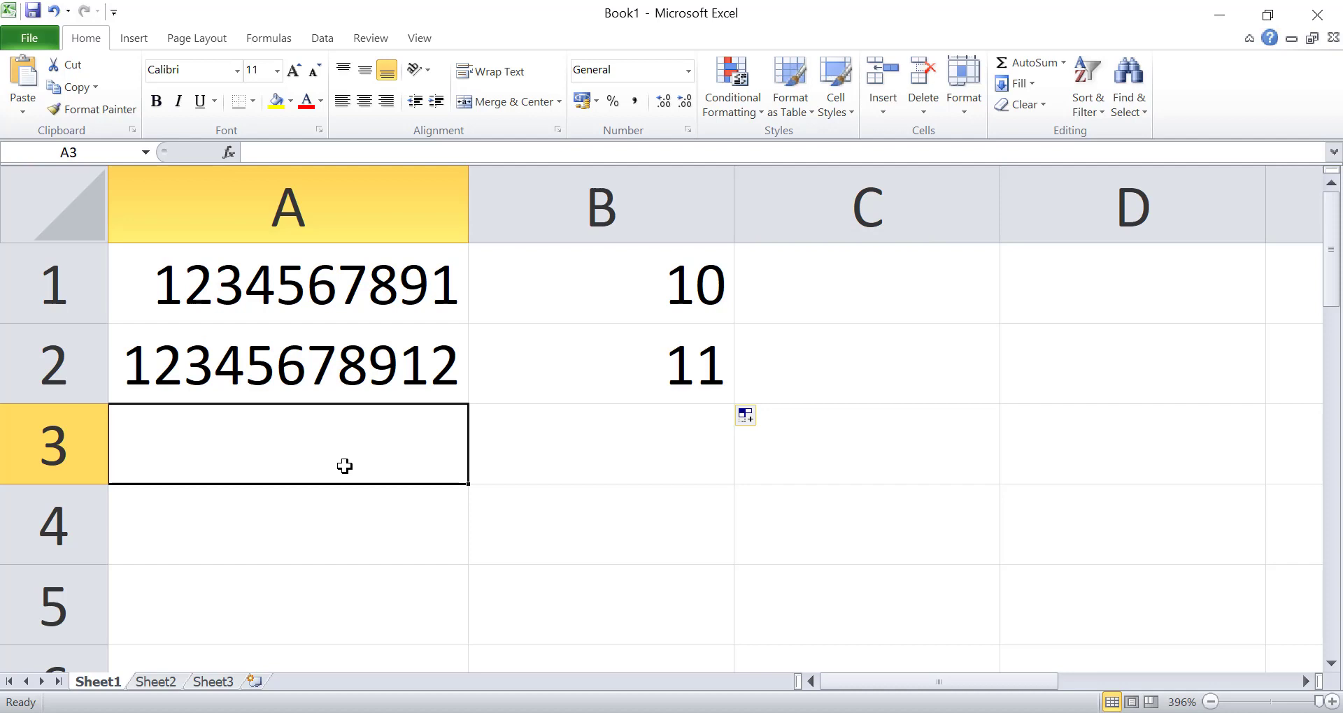
{"action": "type", "text": "1234"}
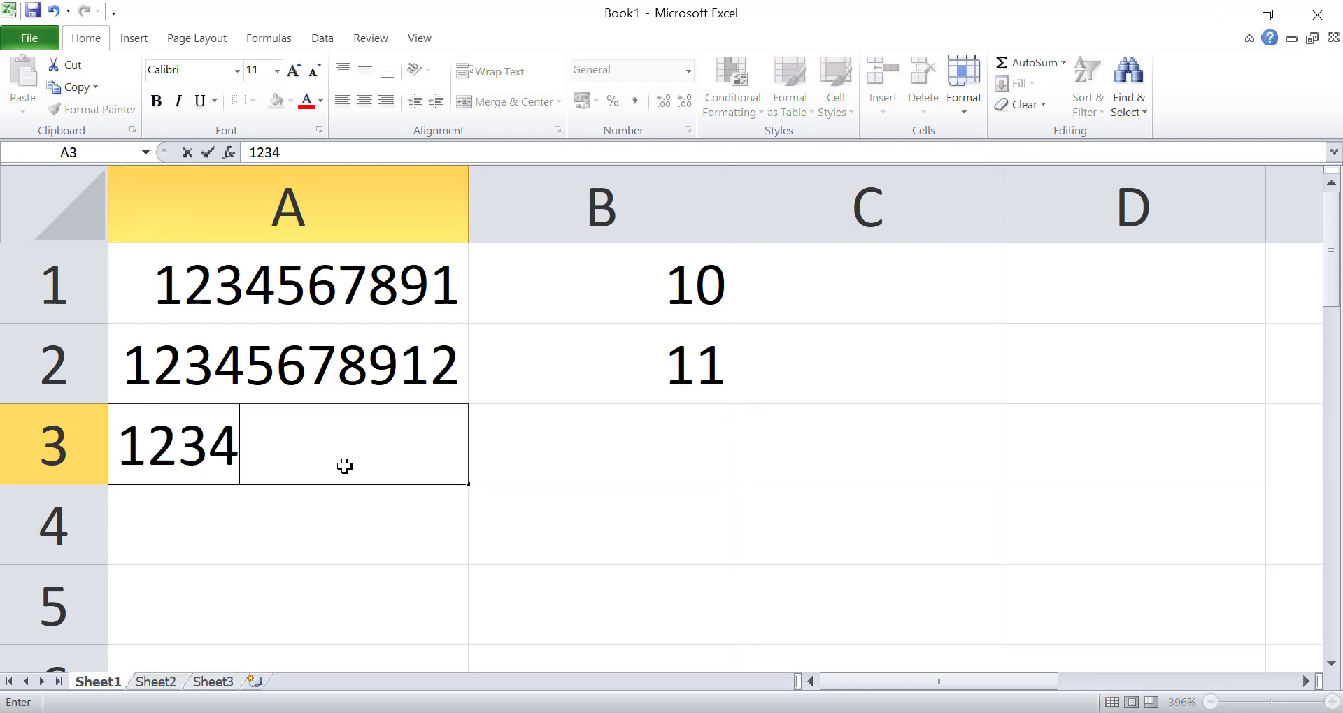
{"action": "type", "text": "56789"}
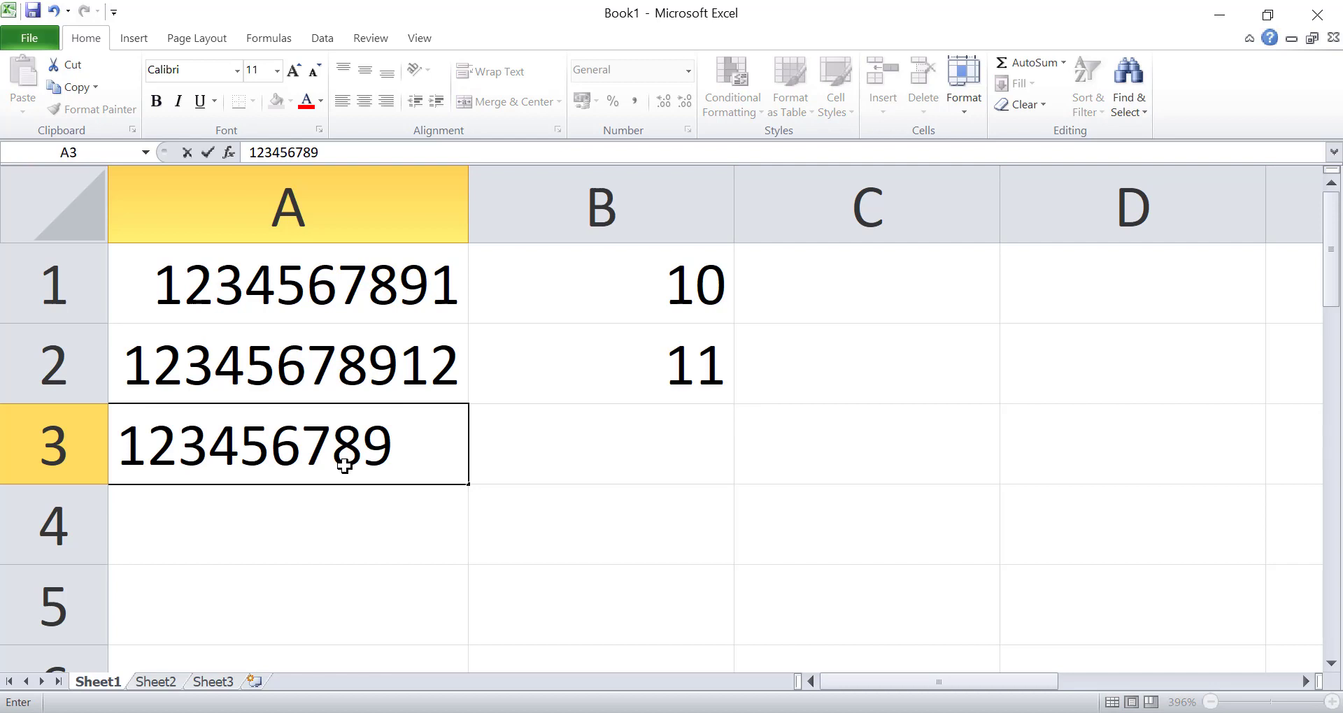
{"action": "type", "text": "123"}
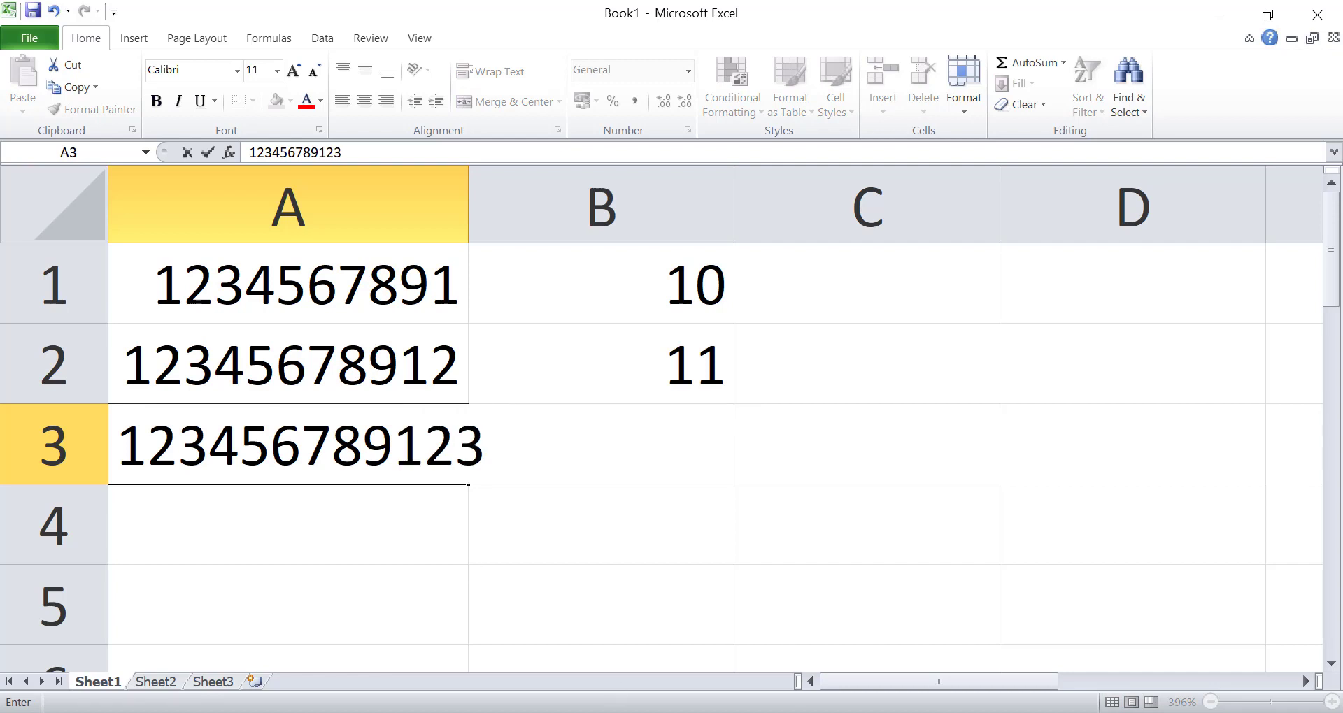
{"action": "left_click", "coordinate": [583, 563]}
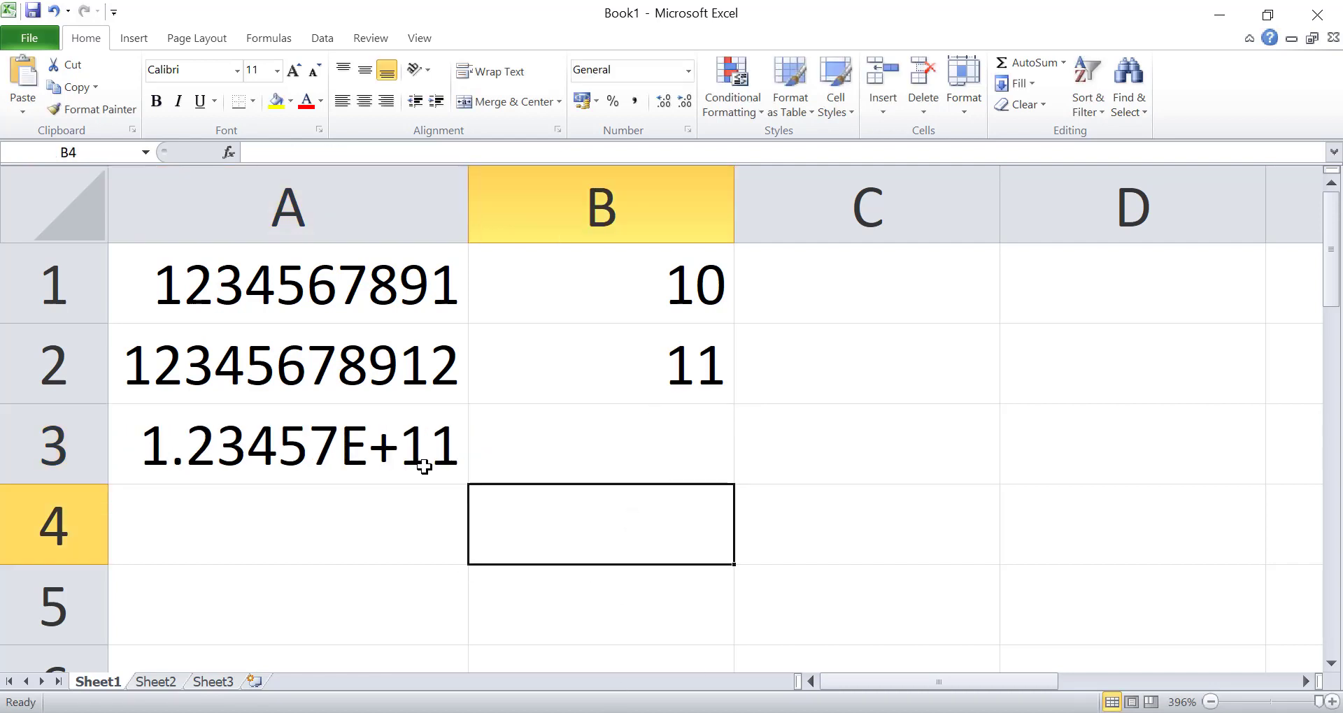
{"action": "left_click", "coordinate": [672, 381]}
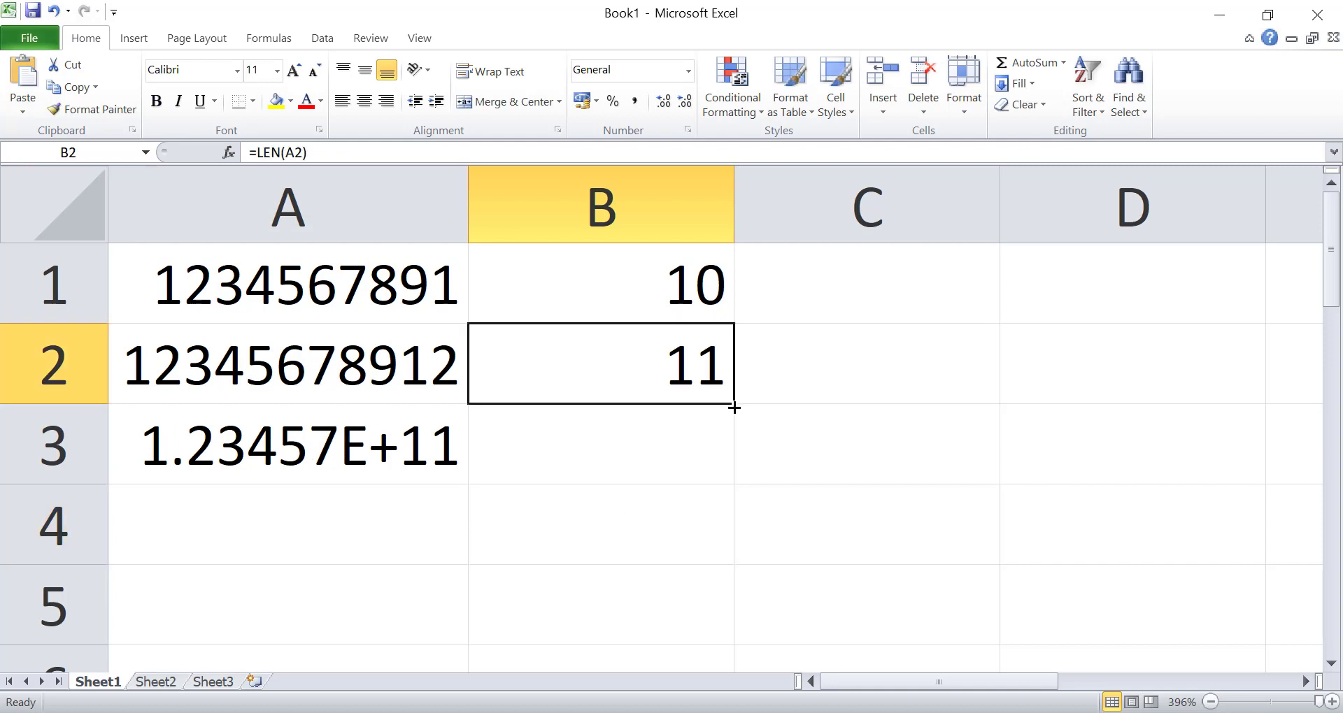
{"action": "left_click_drag", "start_coordinate": [733, 404], "coordinate": [734, 454]}
{"action": "left_click", "coordinate": [810, 458]}
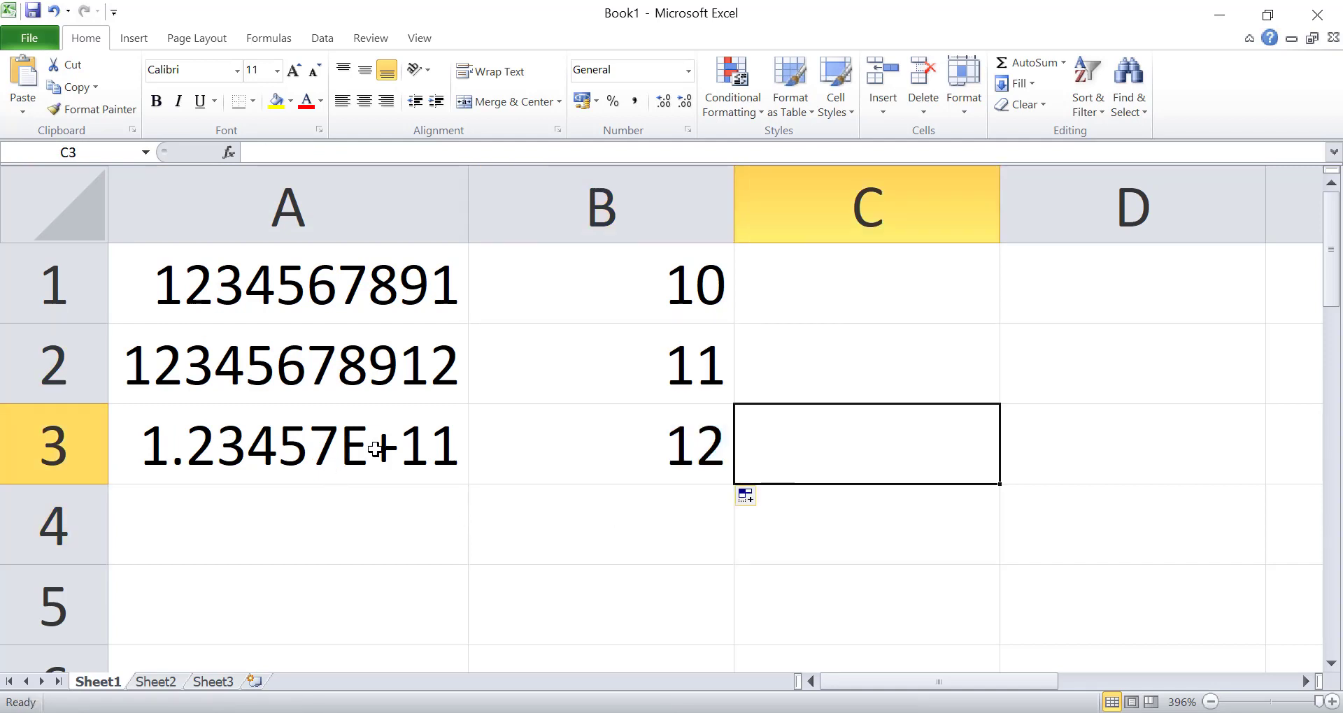
{"action": "left_click", "coordinate": [197, 449]}
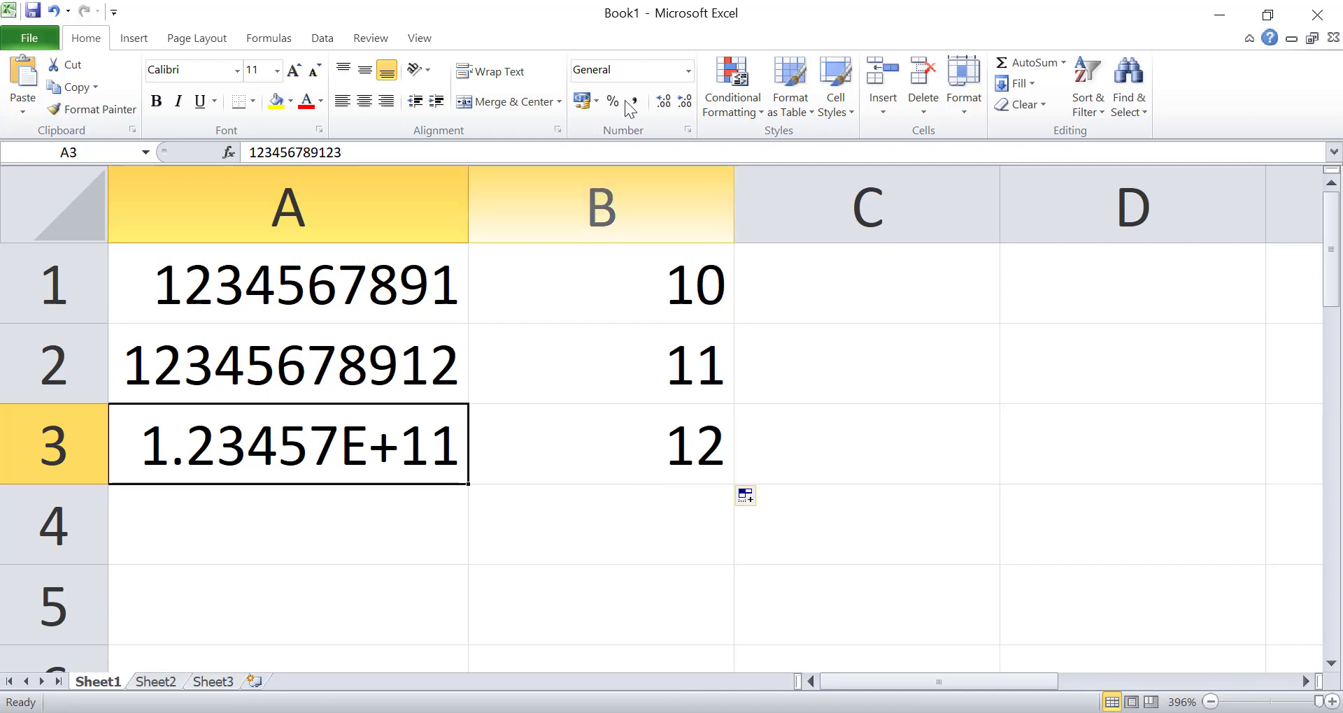
{"action": "left_click", "coordinate": [686, 73]}
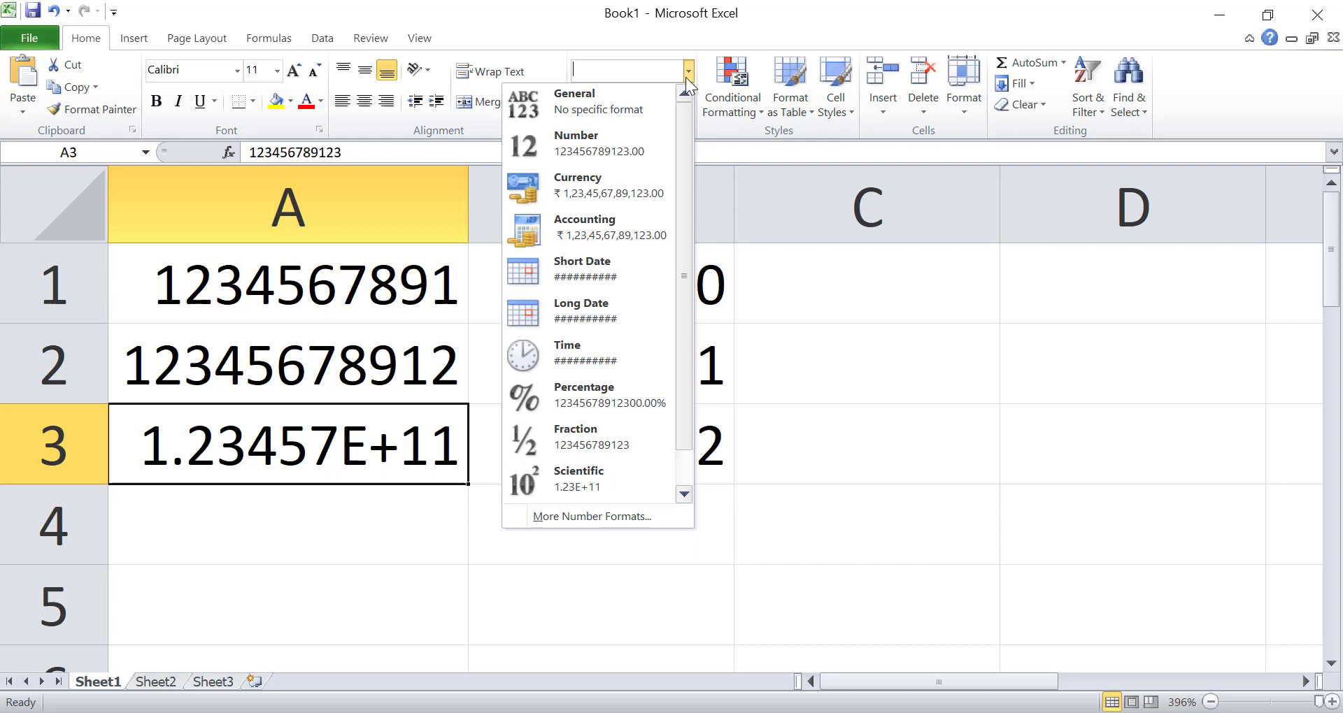
{"action": "left_click", "coordinate": [582, 144]}
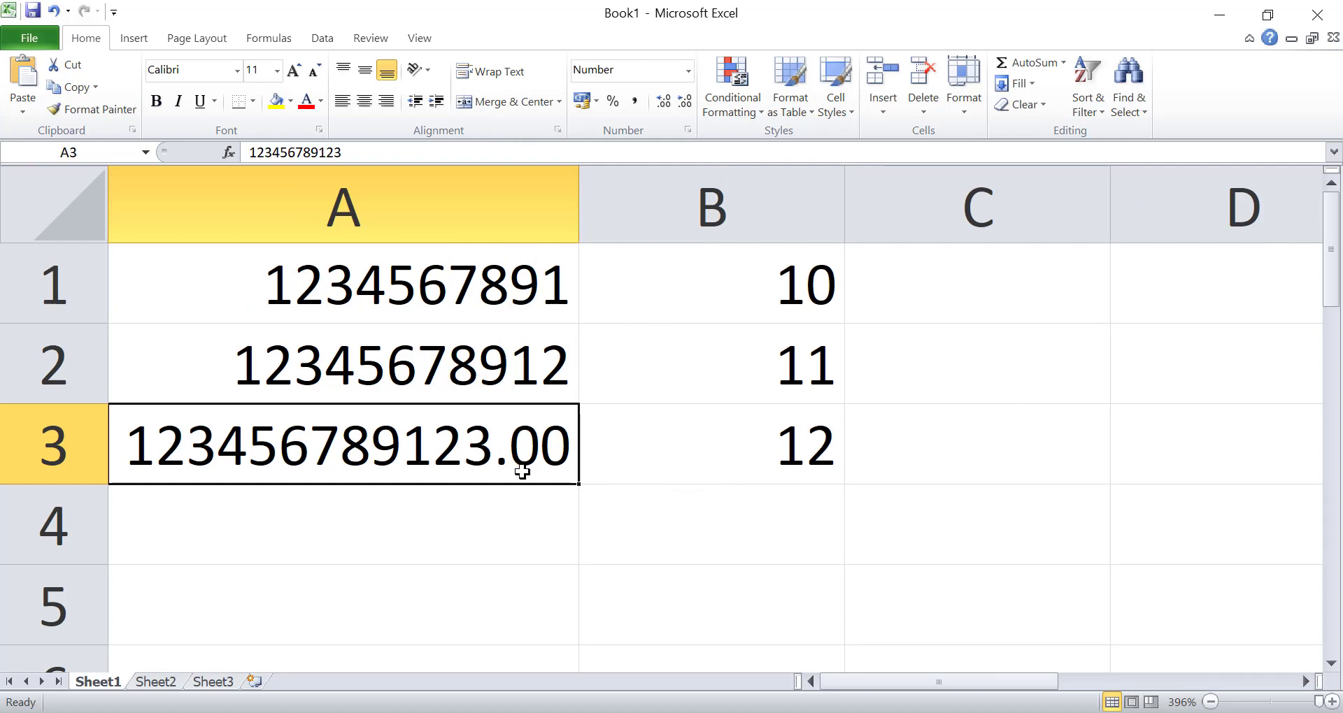
{"action": "left_click", "coordinate": [690, 103]}
{"action": "left_click", "coordinate": [690, 103]}
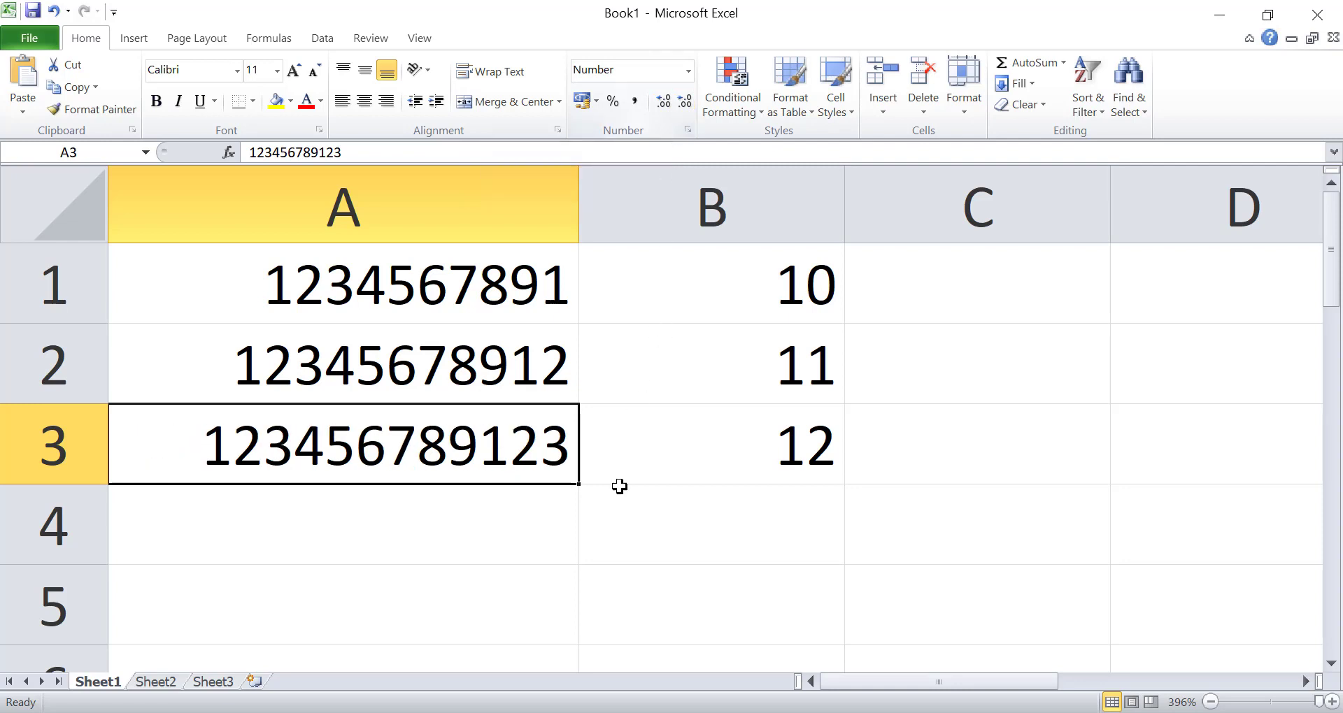
{"action": "left_click", "coordinate": [525, 576]}
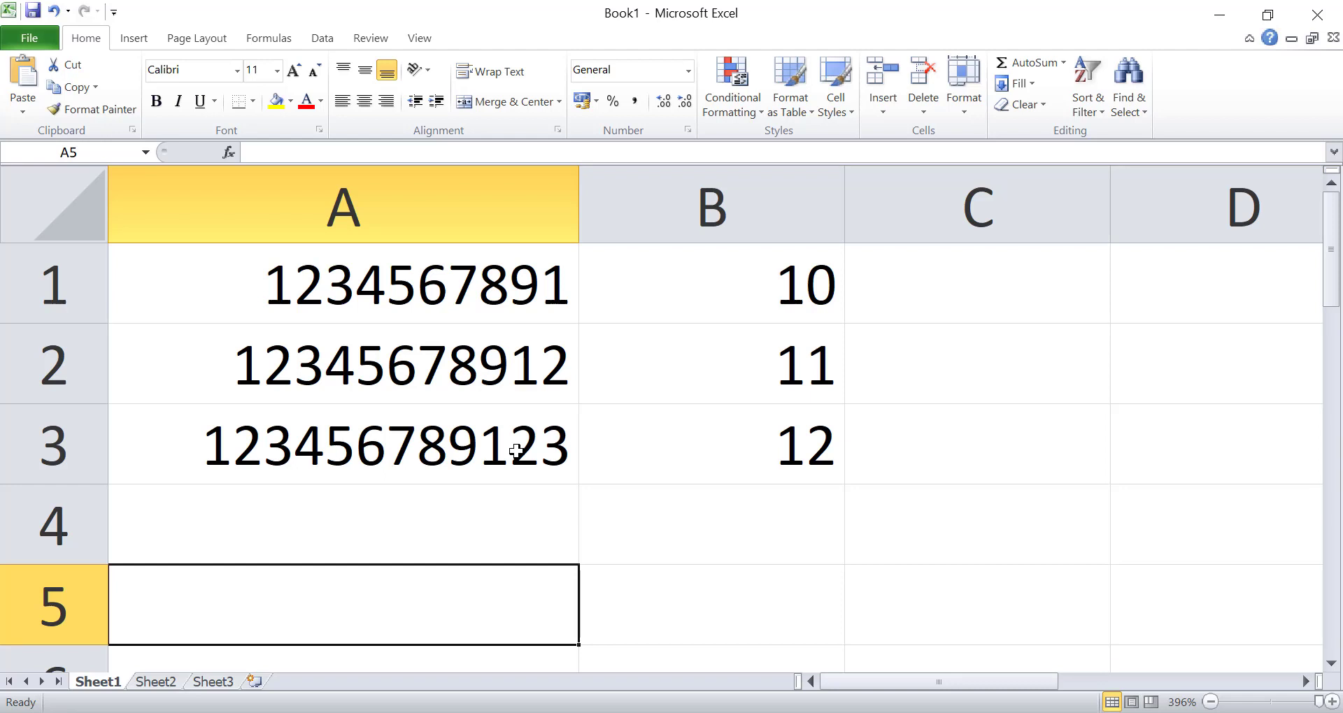
Enter the value 20 in cell C2
{"action": "left_click", "coordinate": [688, 71]}
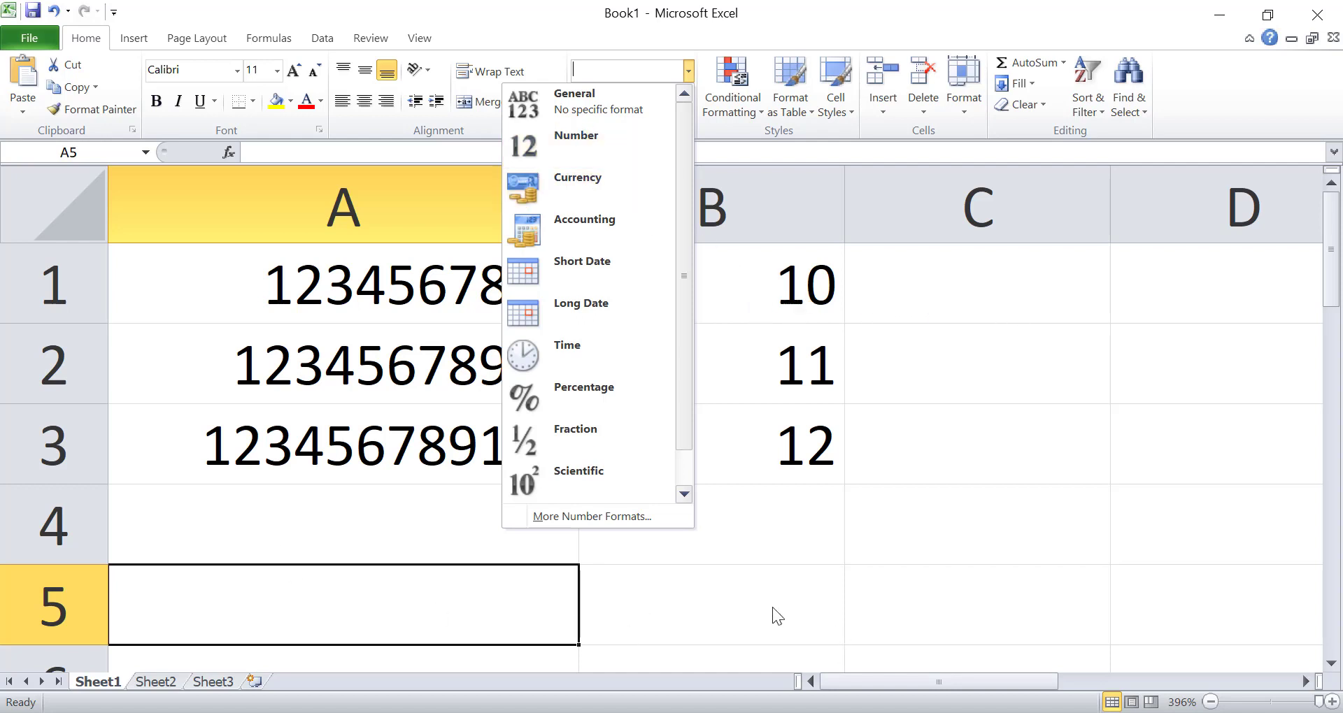
{"action": "left_click", "coordinate": [992, 377]}
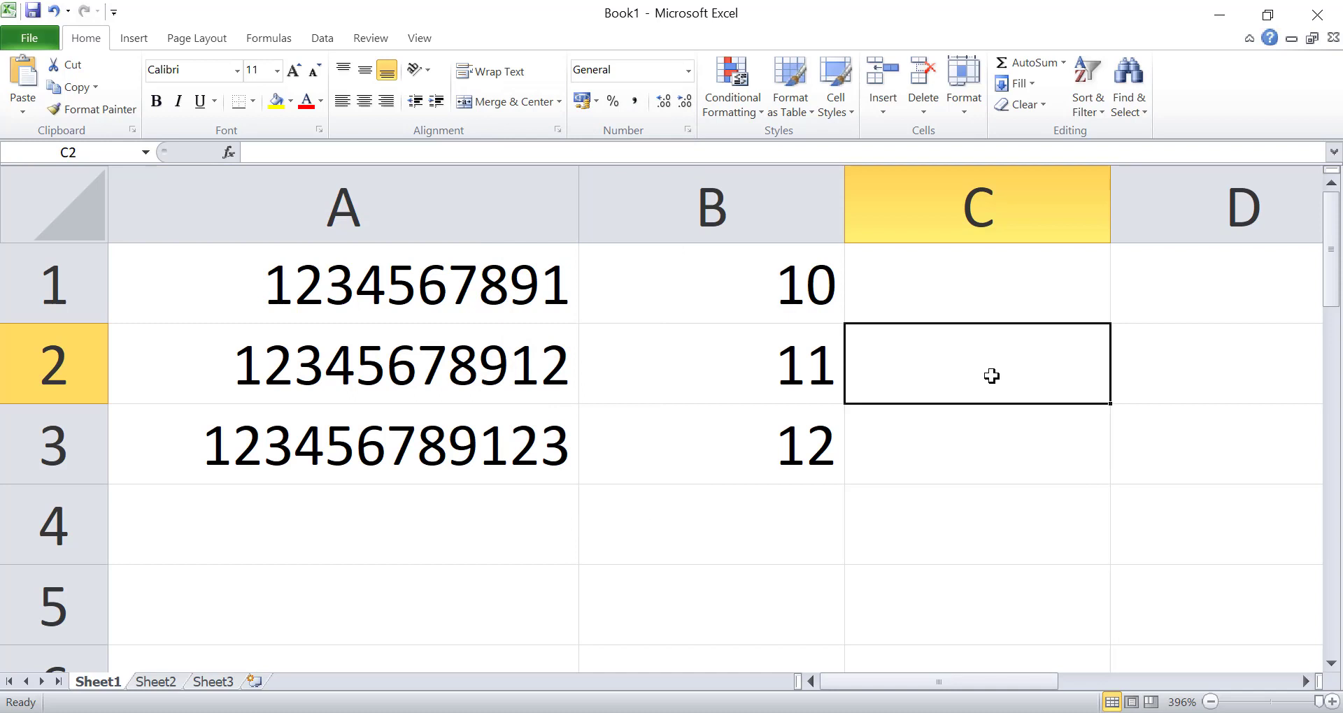
{"action": "type", "text": "20"}
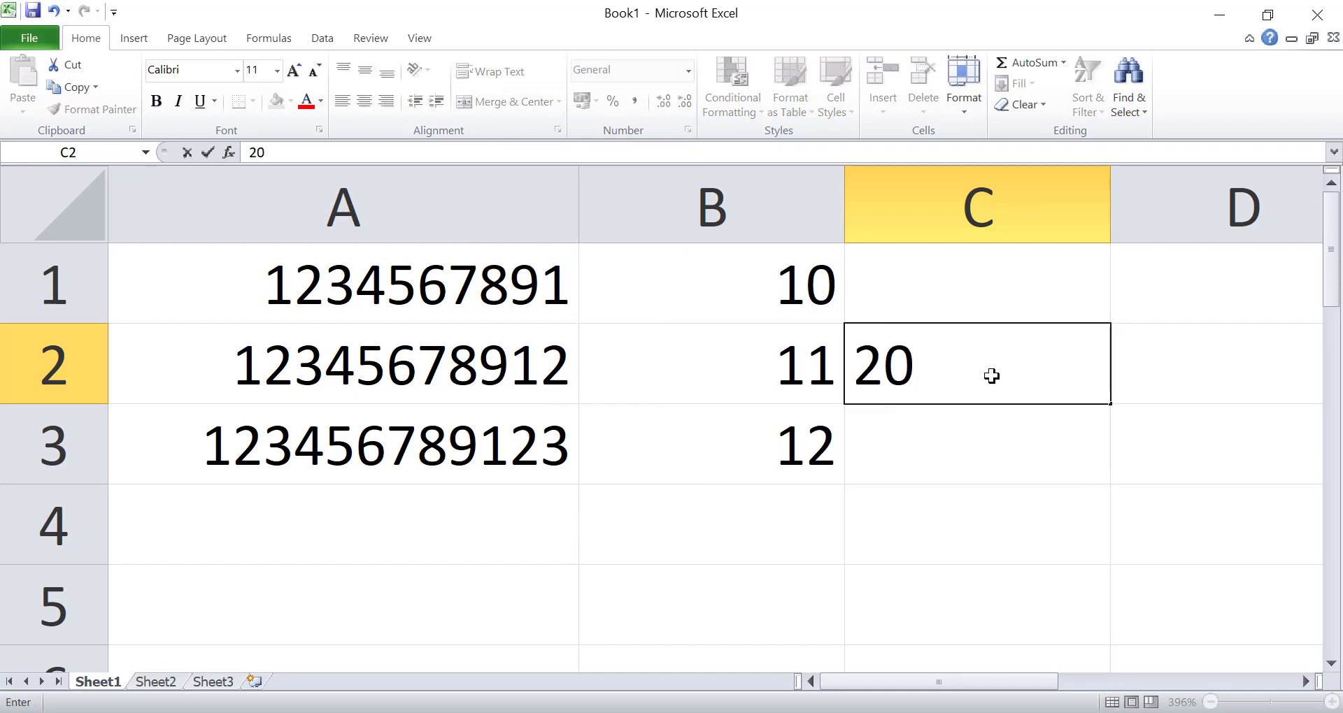
{"action": "left_click", "coordinate": [1021, 421]}
{"action": "left_click", "coordinate": [1015, 369]}
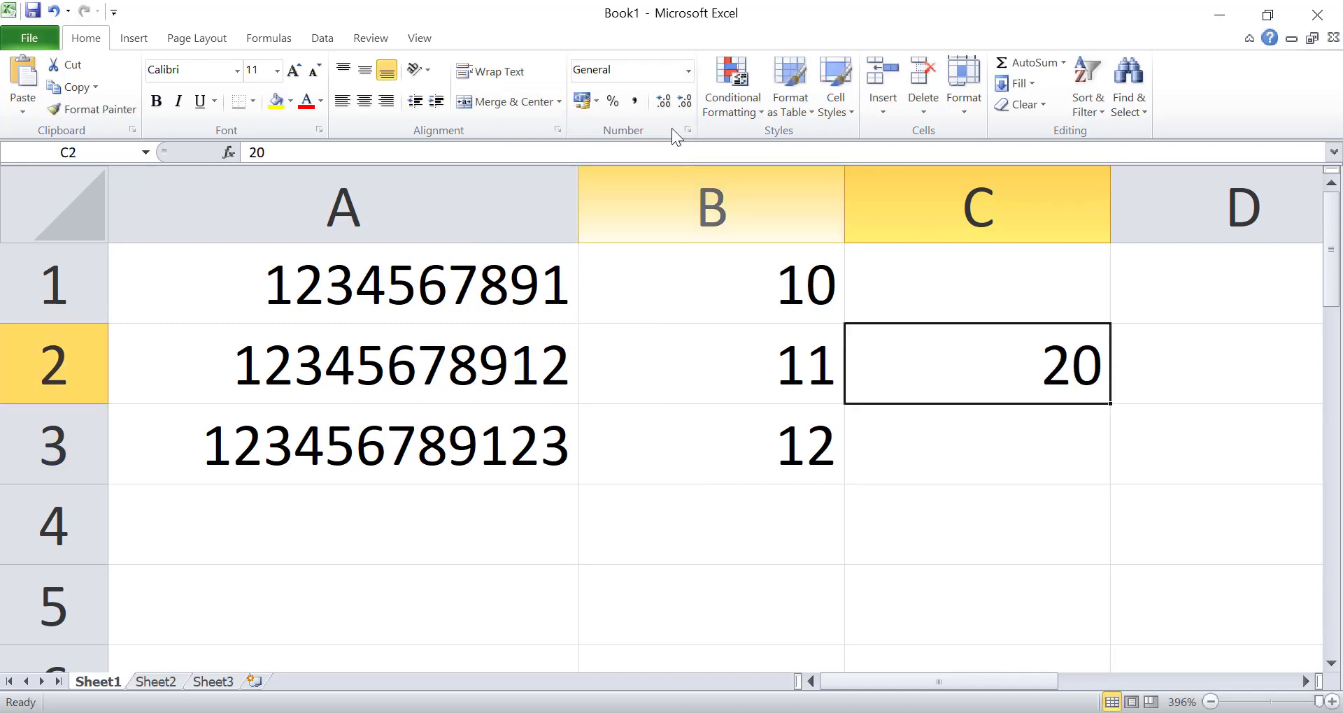
Format C2 as Currency, then as Accounting, so it shows ₹ 20.00
{"action": "left_click", "coordinate": [693, 69]}
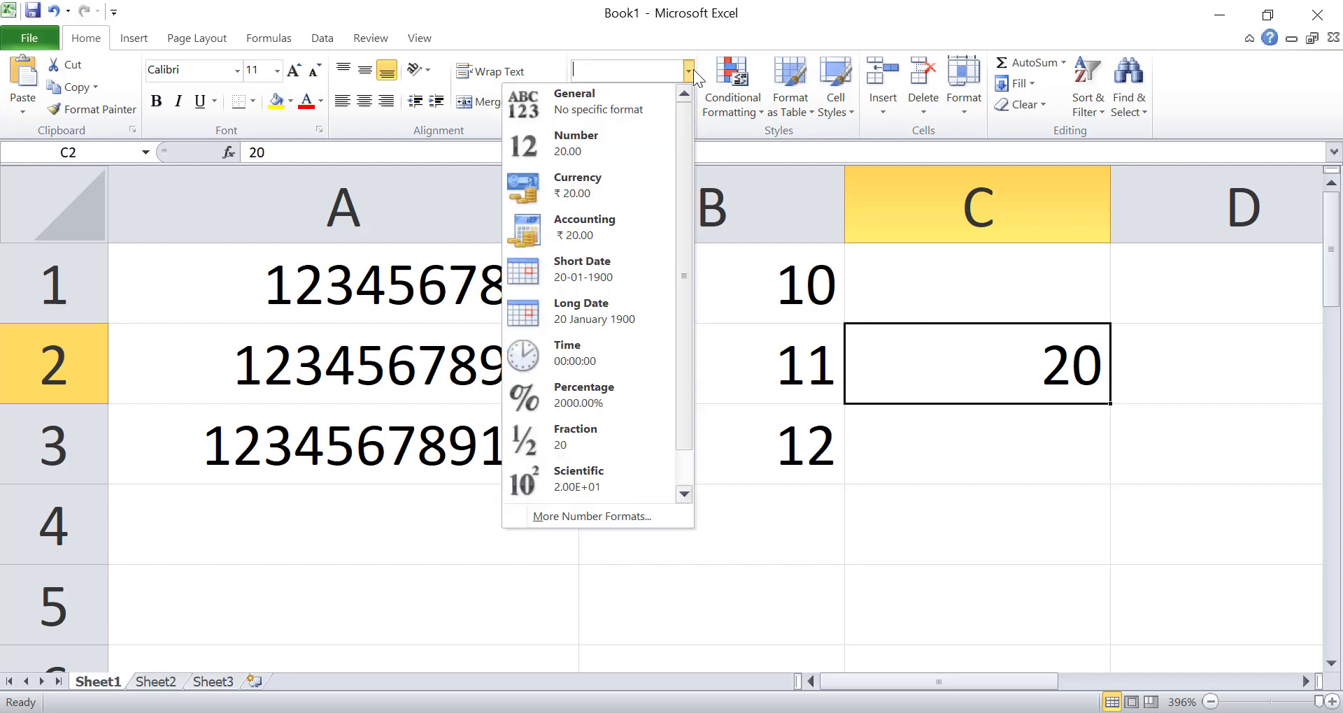
{"action": "left_click", "coordinate": [585, 192]}
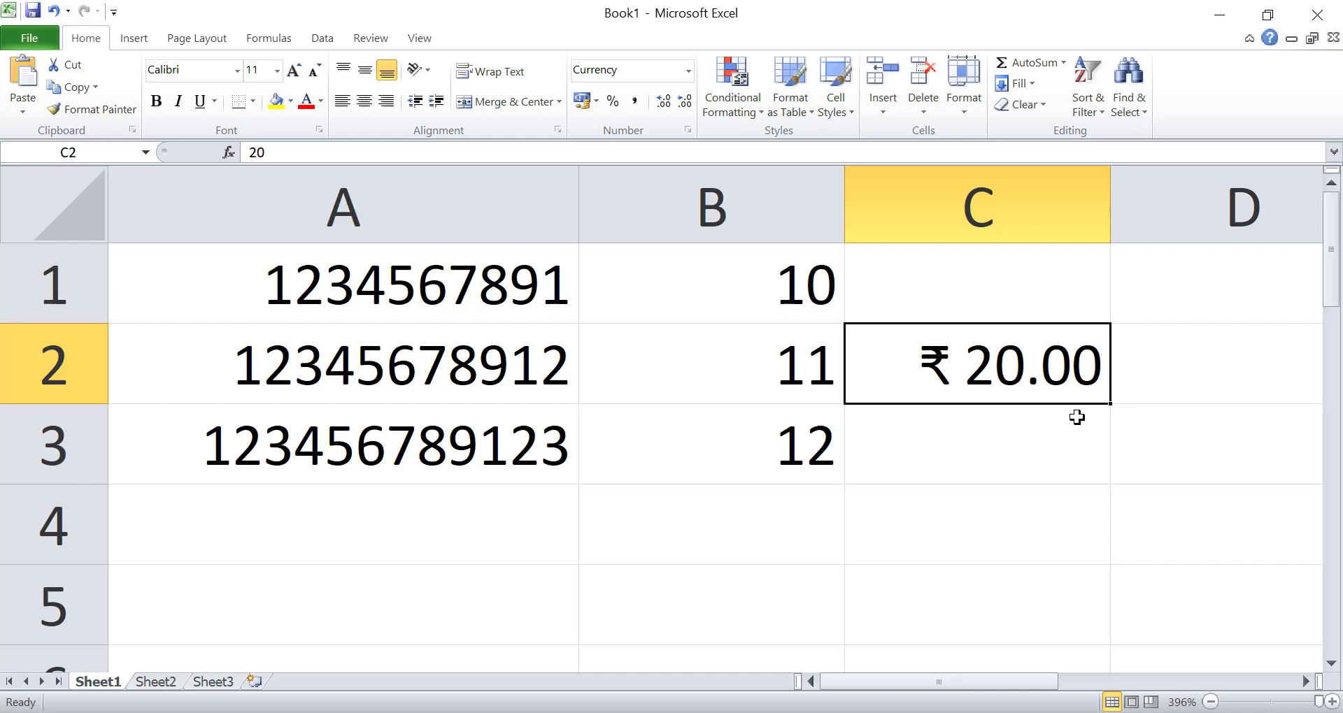
{"action": "left_click", "coordinate": [688, 69]}
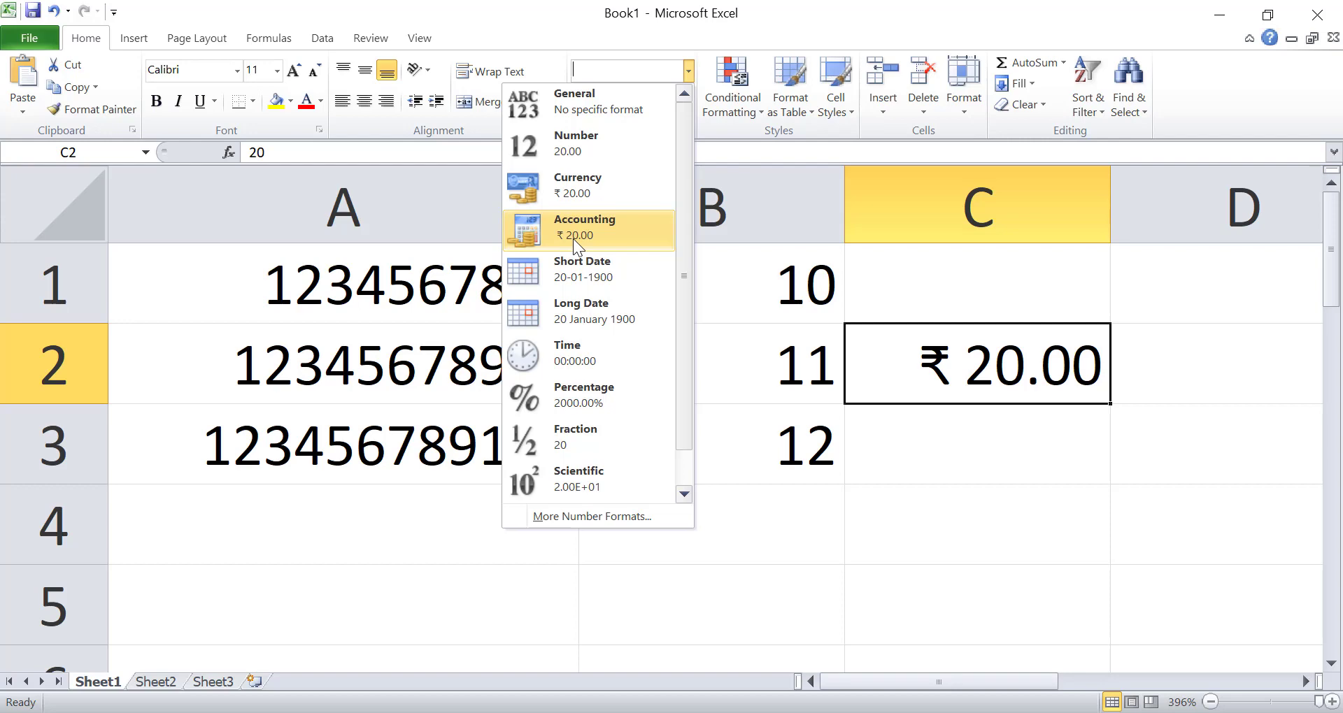
{"action": "left_click", "coordinate": [573, 234]}
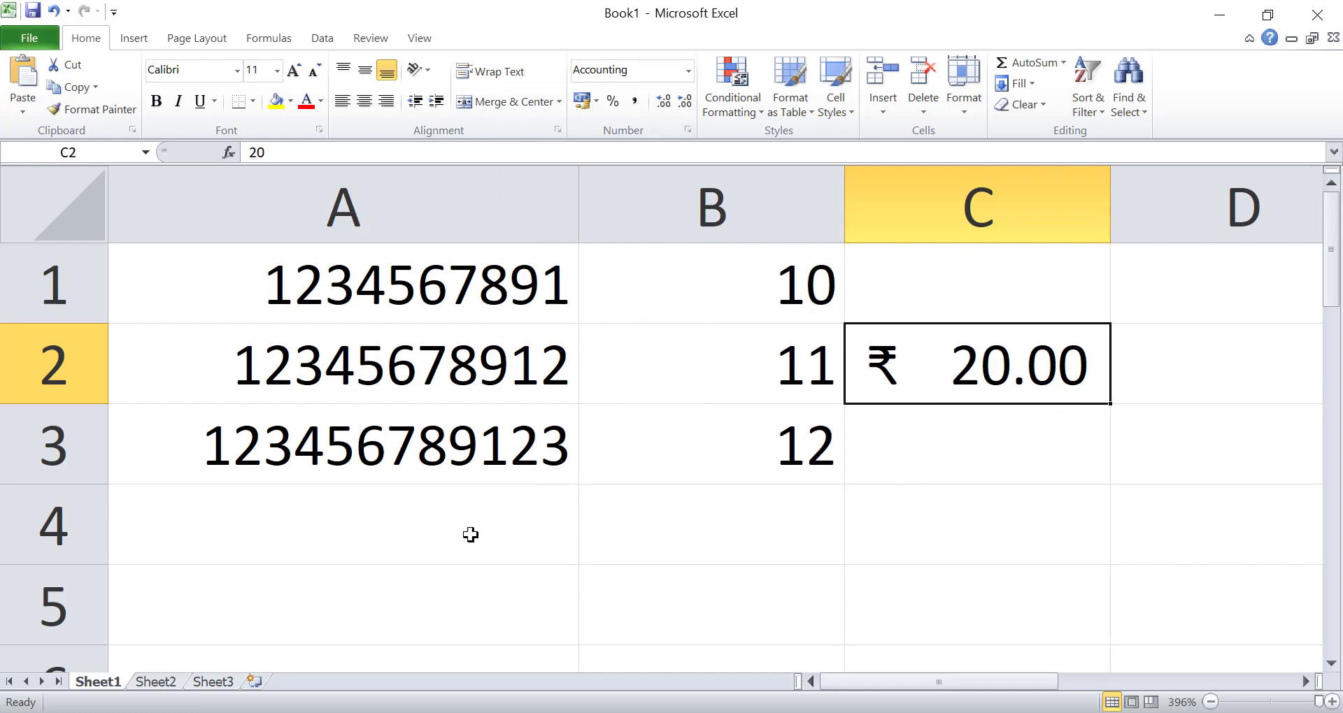
{"action": "left_click", "coordinate": [378, 526]}
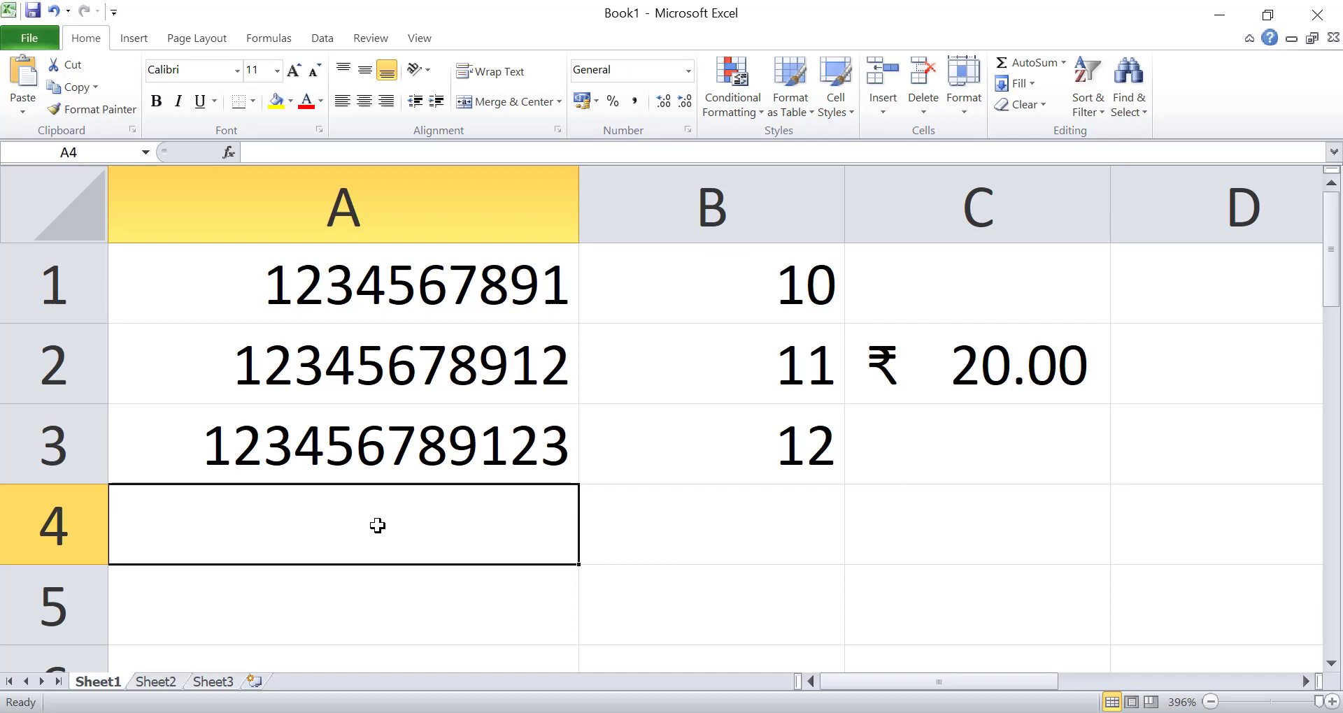
Enter 10 in A4 and add two decimal places so it shows 10.00
{"action": "type", "text": "10"}
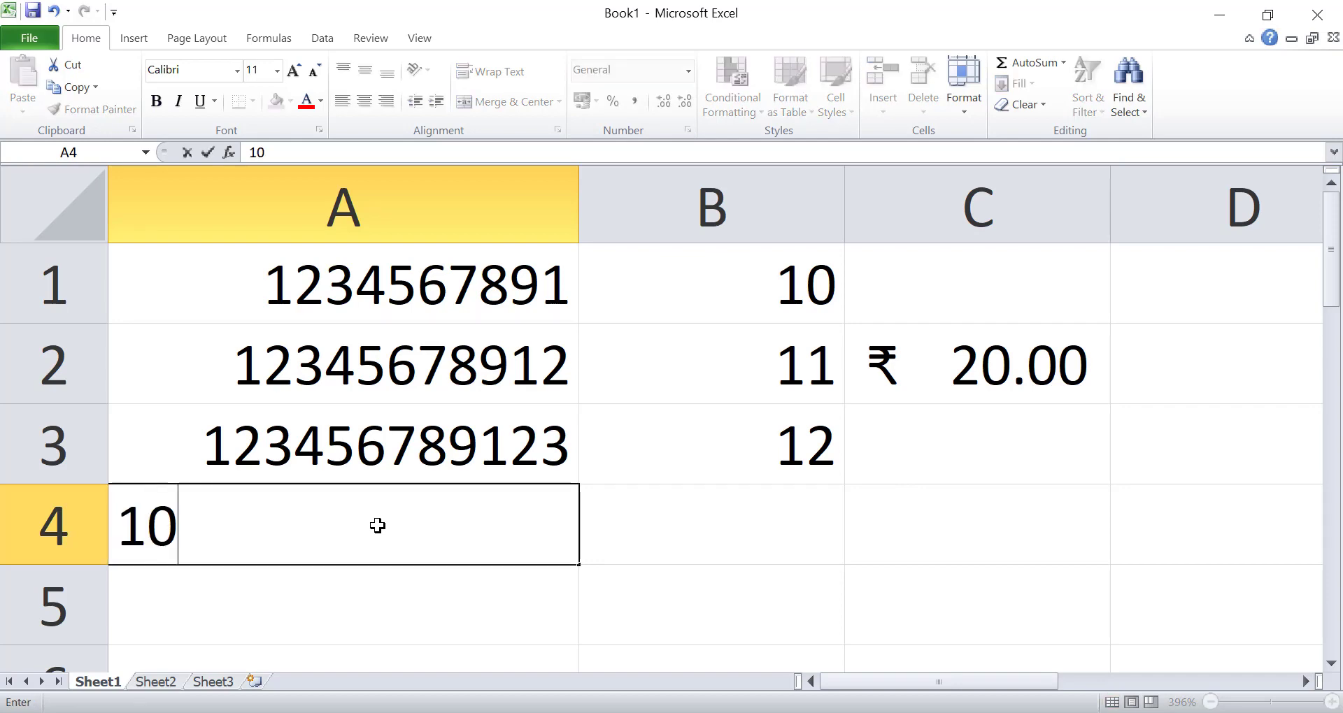
{"action": "type", "text": ".00"}
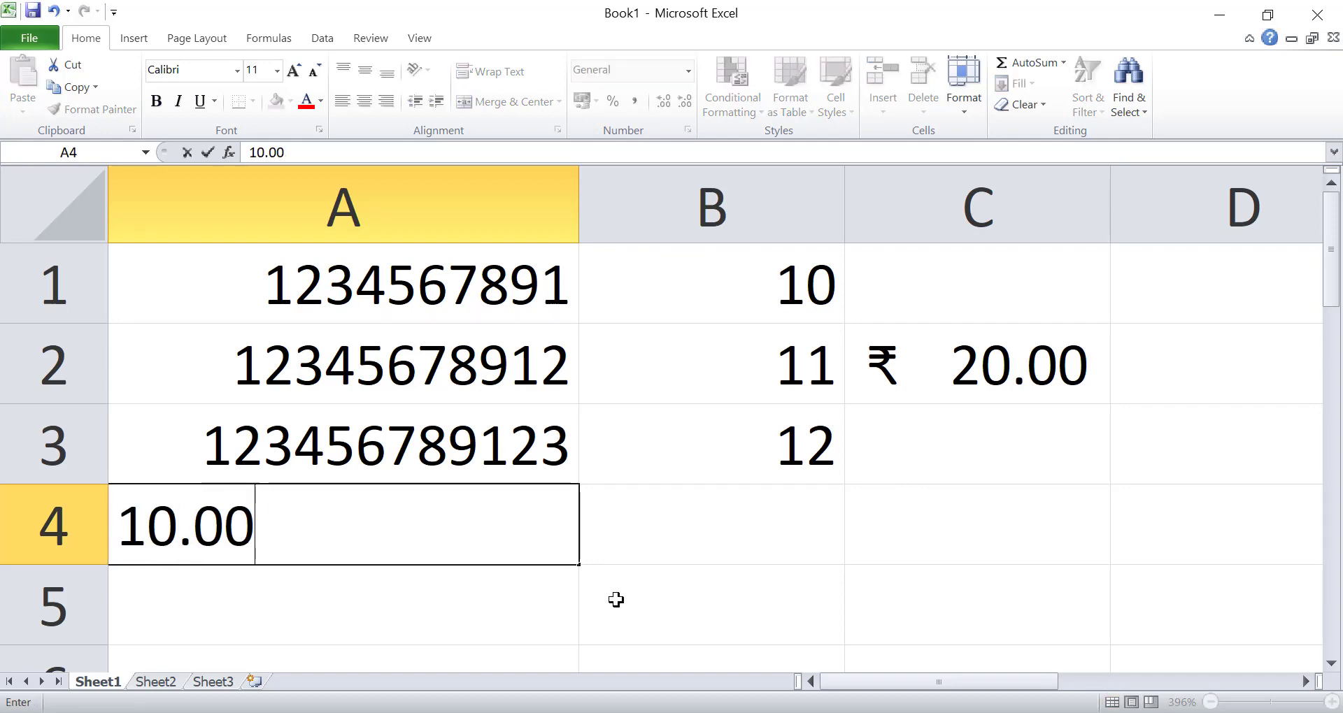
{"action": "left_click", "coordinate": [615, 599]}
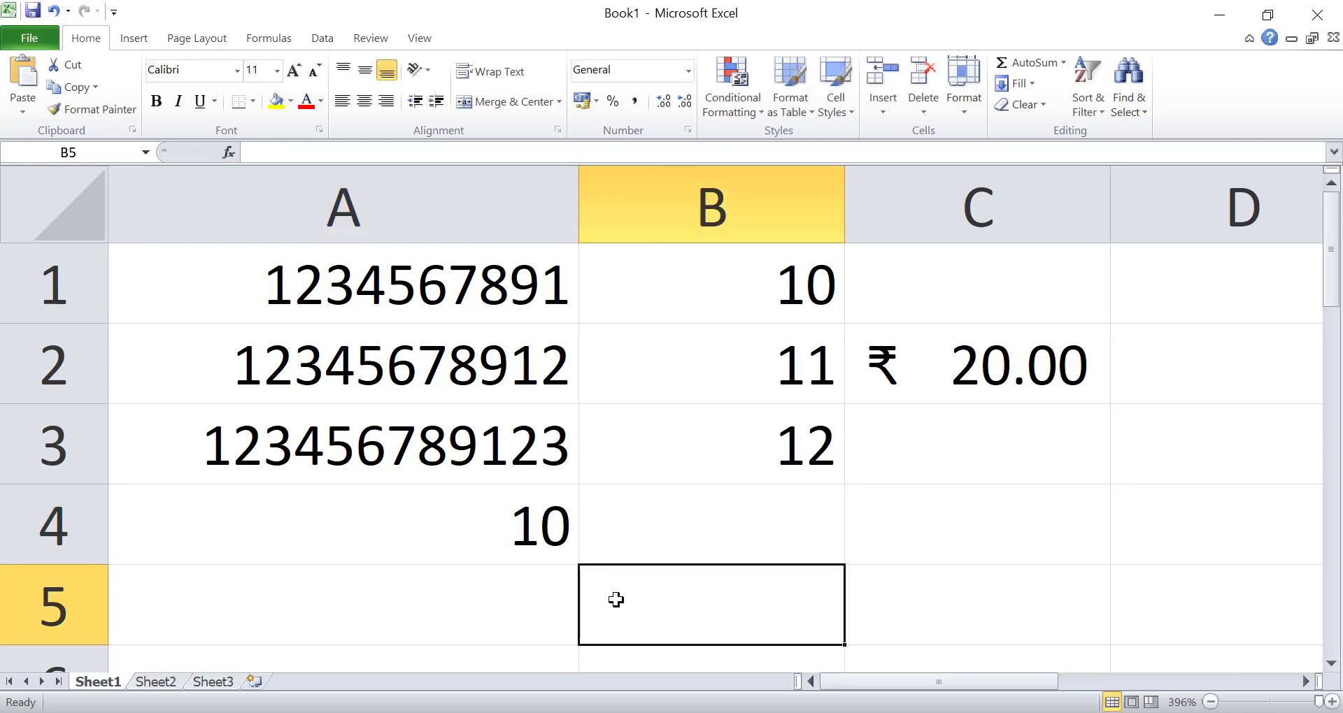
{"action": "left_click", "coordinate": [548, 532]}
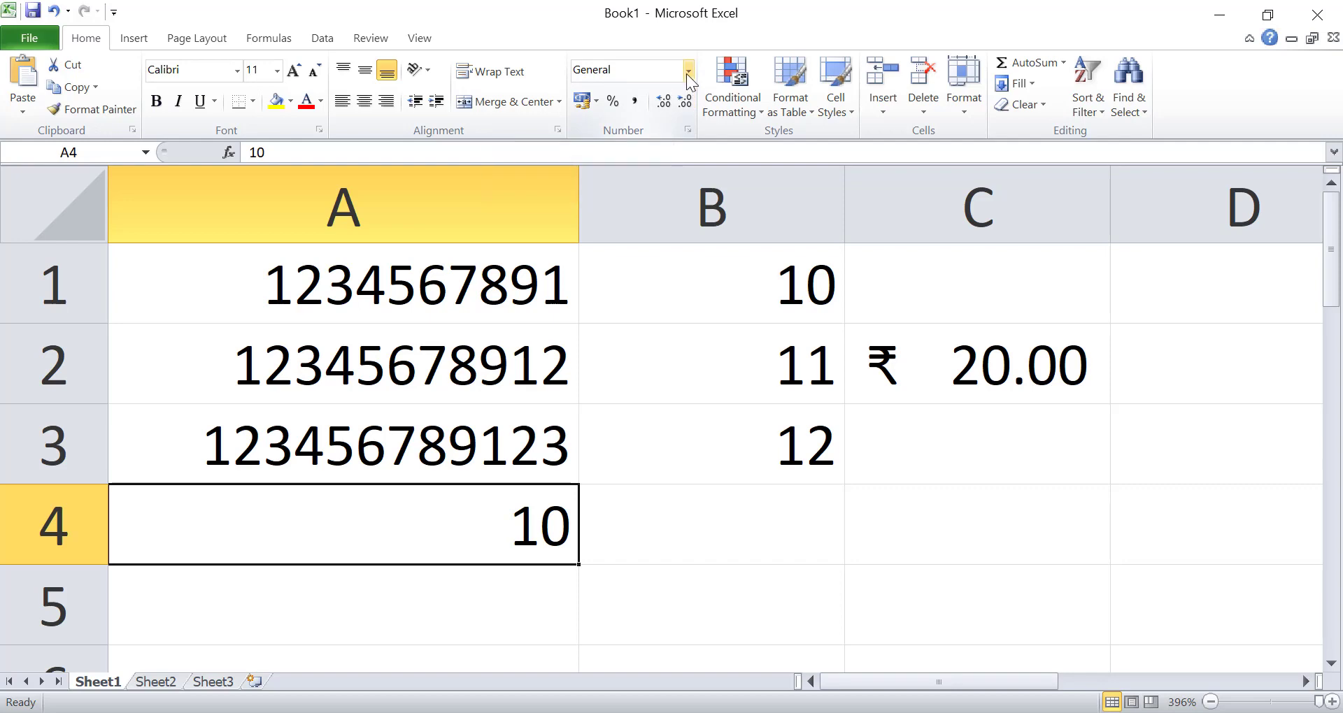
{"action": "left_click", "coordinate": [687, 72]}
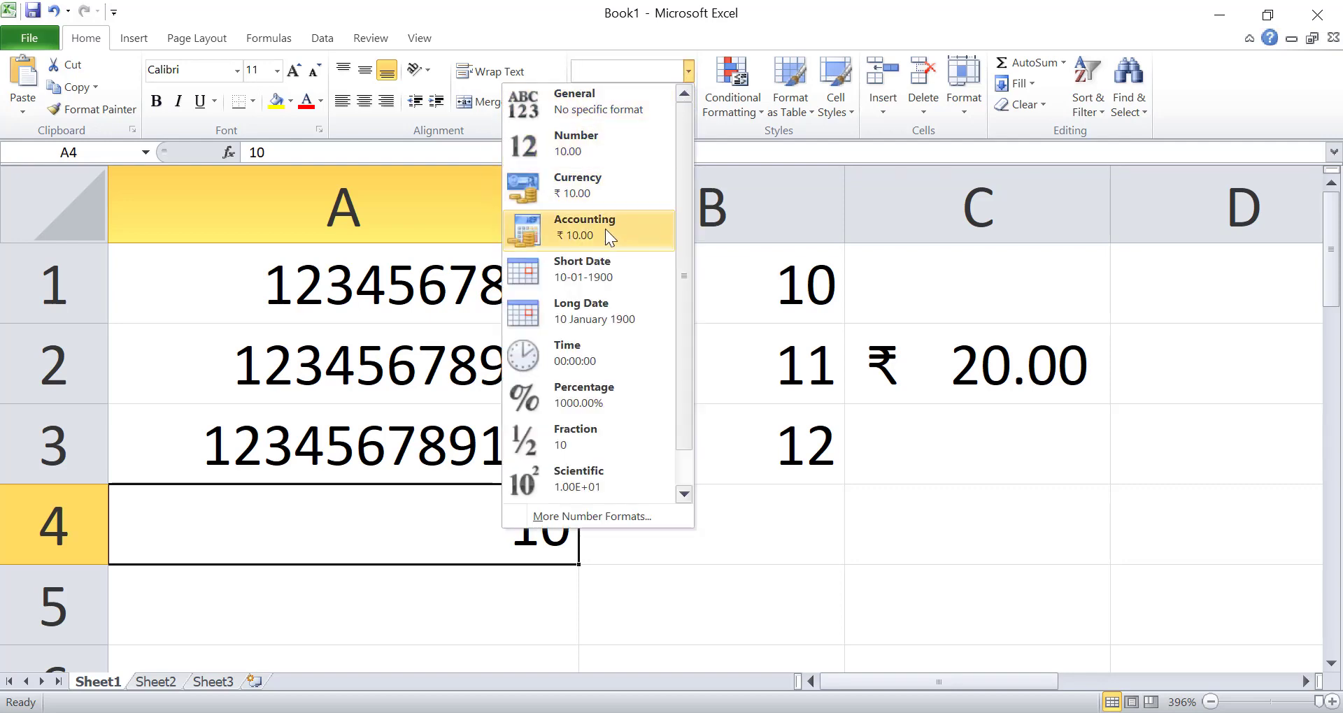
{"action": "left_click", "coordinate": [688, 72]}
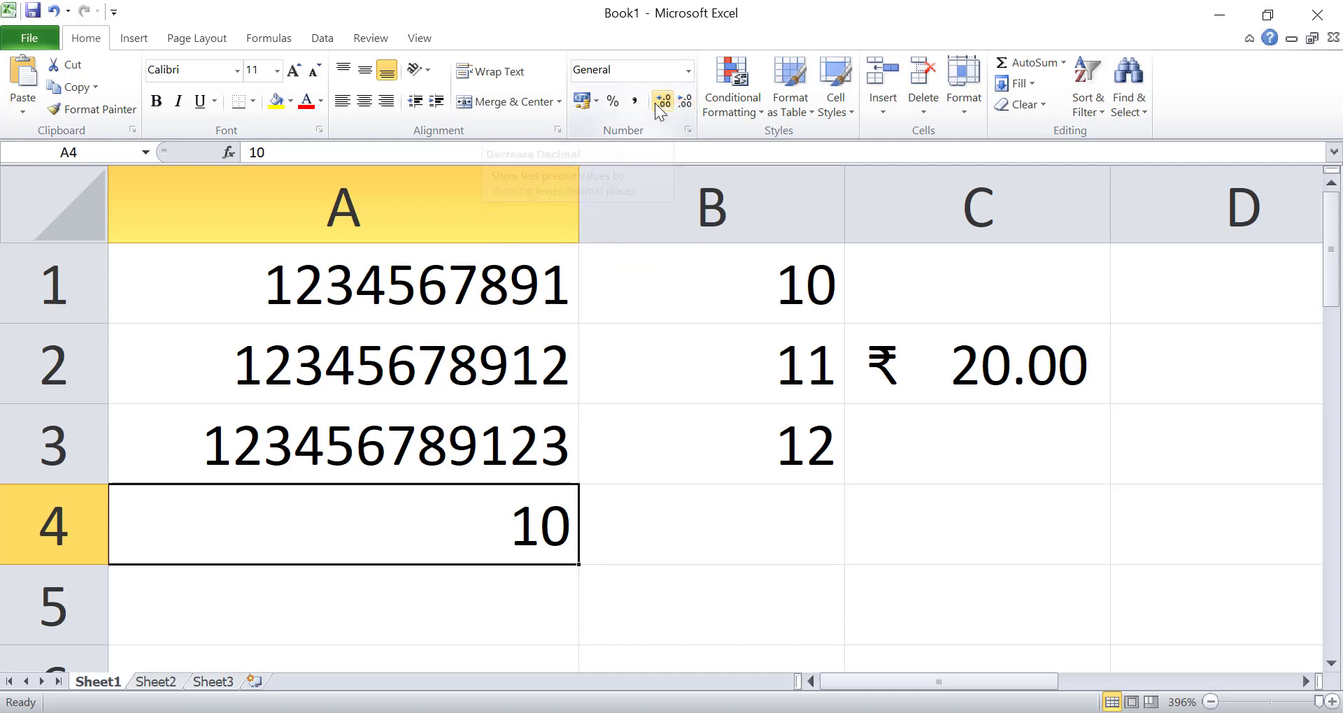
{"action": "left_click", "coordinate": [659, 103]}
{"action": "left_click", "coordinate": [658, 102]}
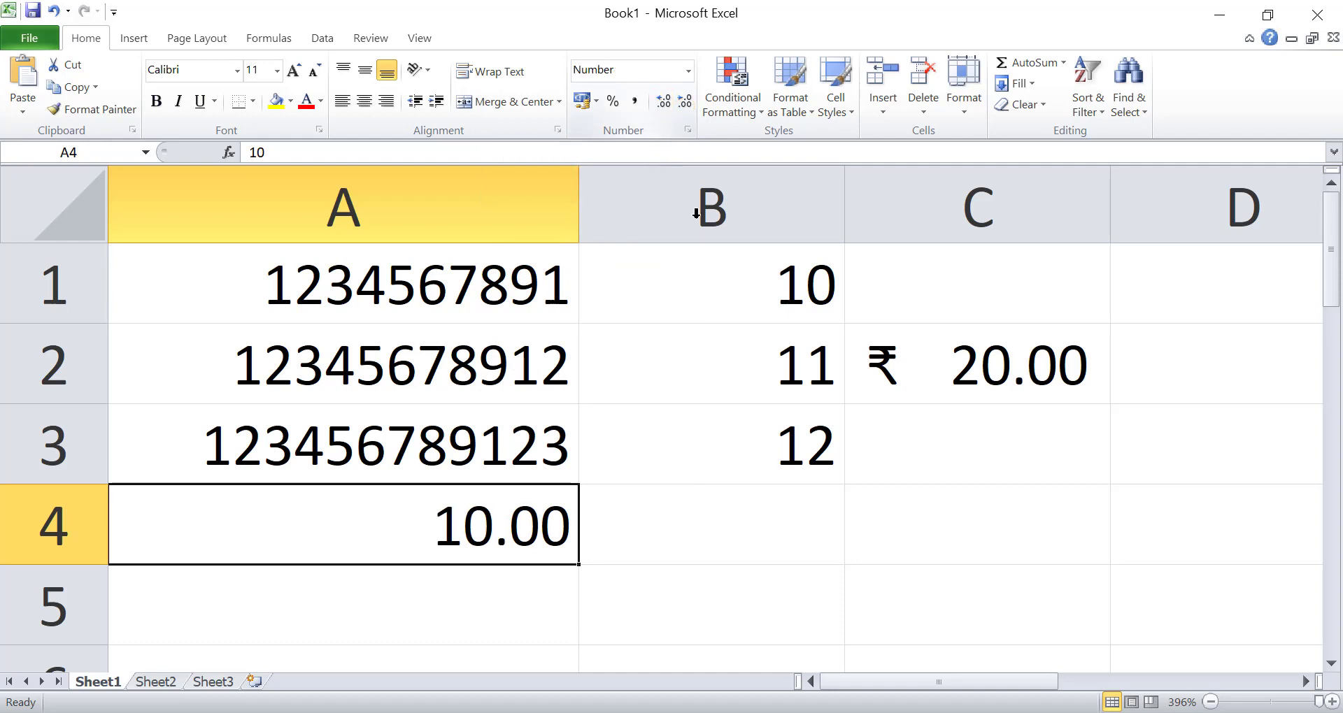
Give B4 the Accounting format and enter 10.00 so it shows ₹ 10.00
{"action": "left_click", "coordinate": [674, 554]}
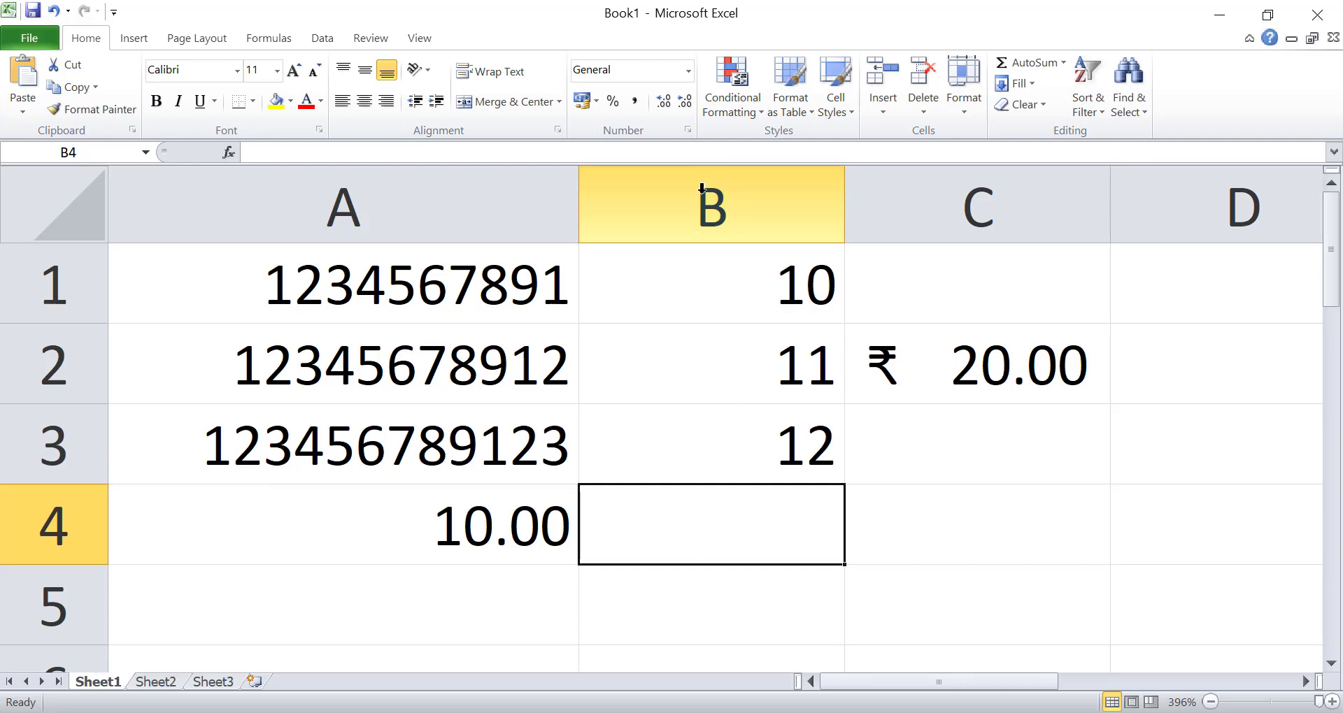
{"action": "left_click", "coordinate": [688, 70]}
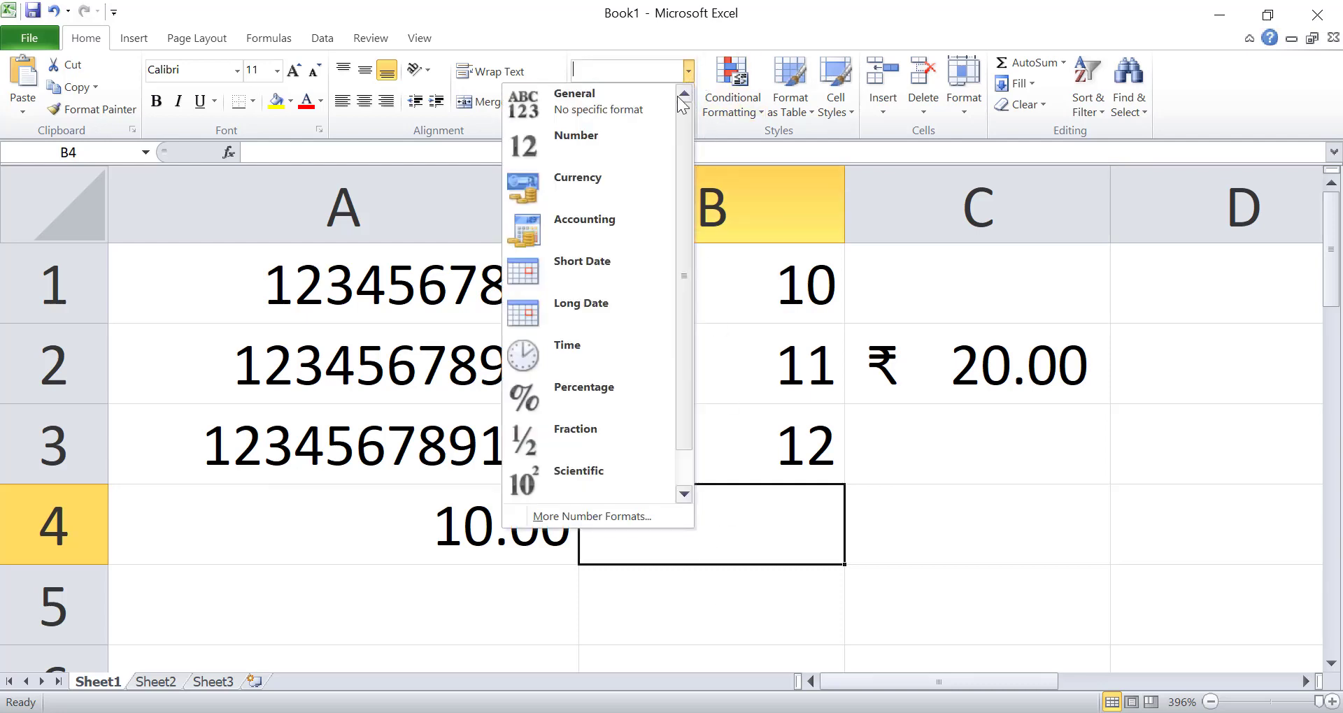
{"action": "left_click", "coordinate": [615, 219]}
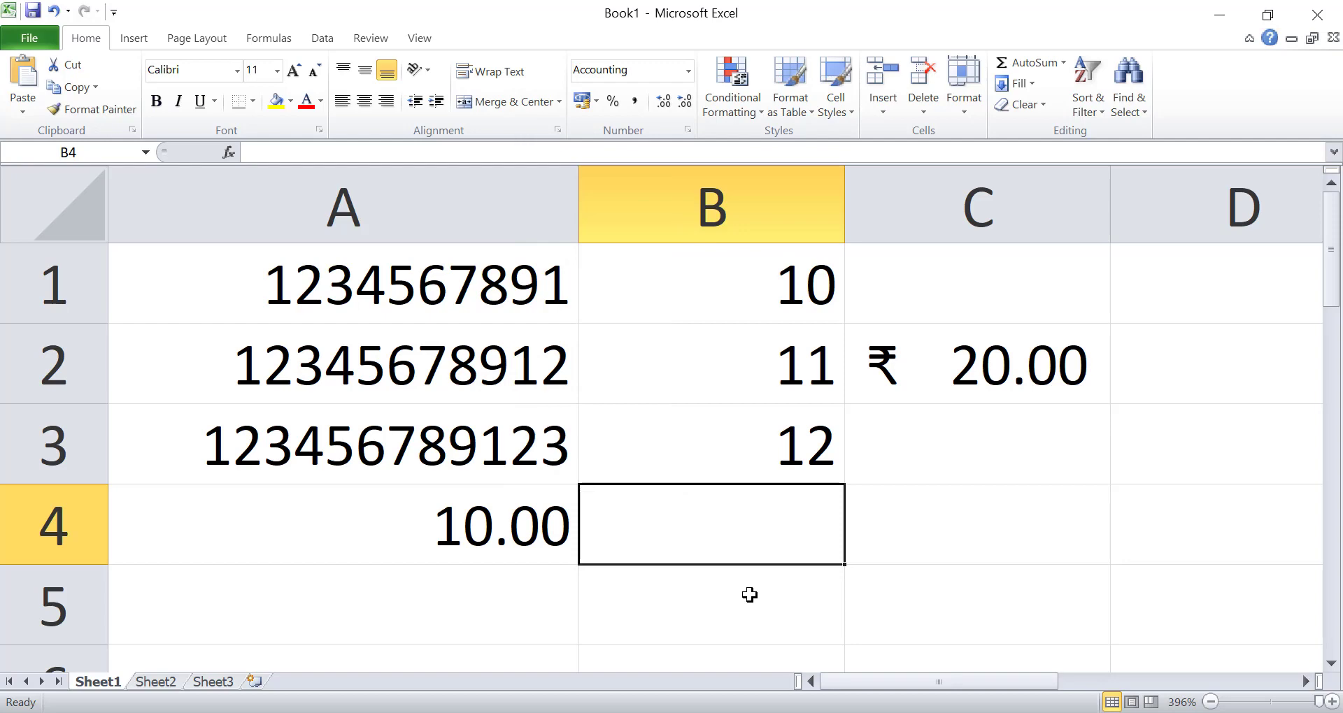
{"action": "type", "text": "10.00"}
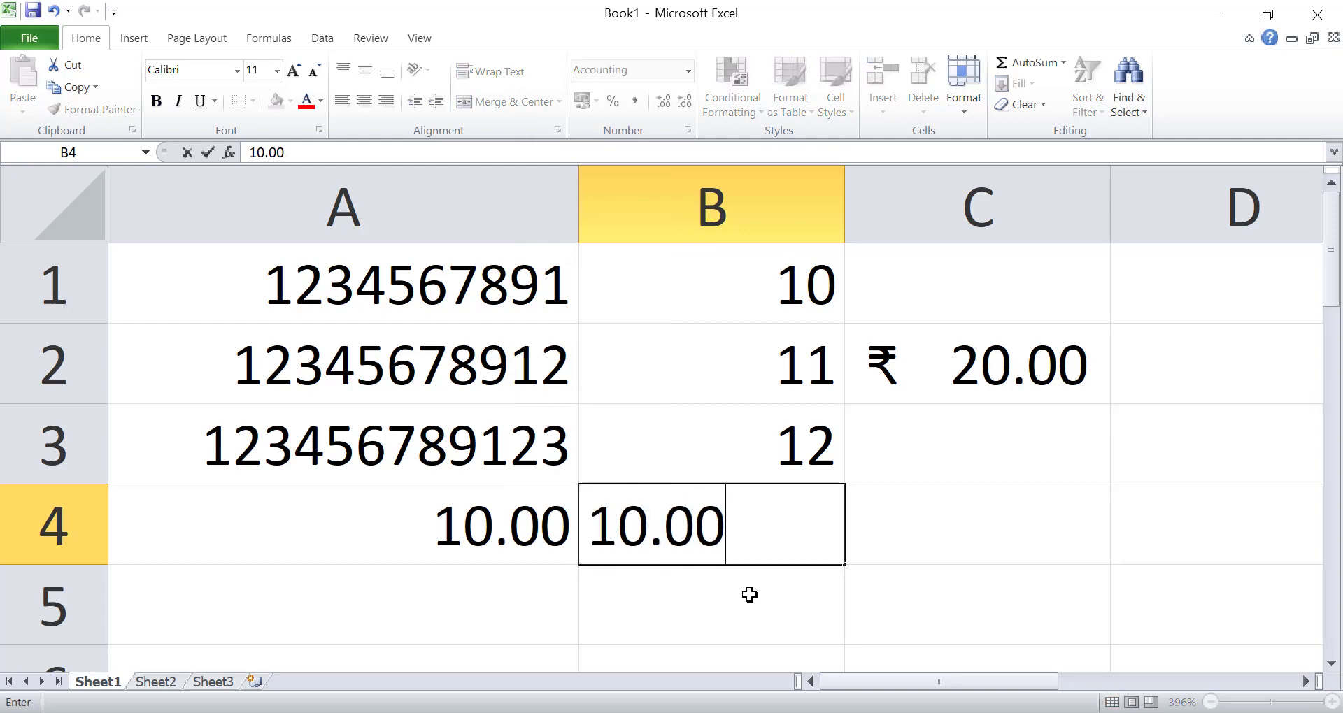
{"action": "left_click", "coordinate": [945, 590]}
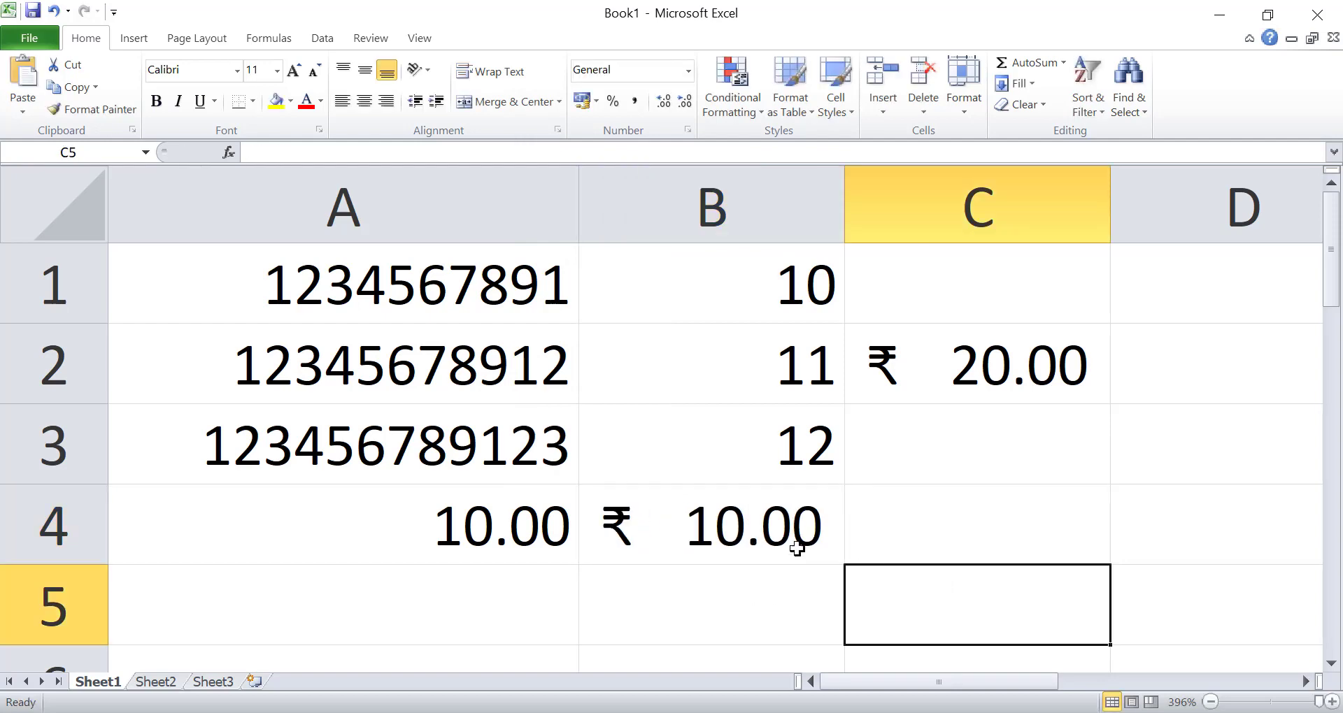
Enter the date 10-03-2021 in cell A5
{"action": "scroll", "coordinate": [776, 541], "scroll_direction": "down", "scroll_amount": 1}
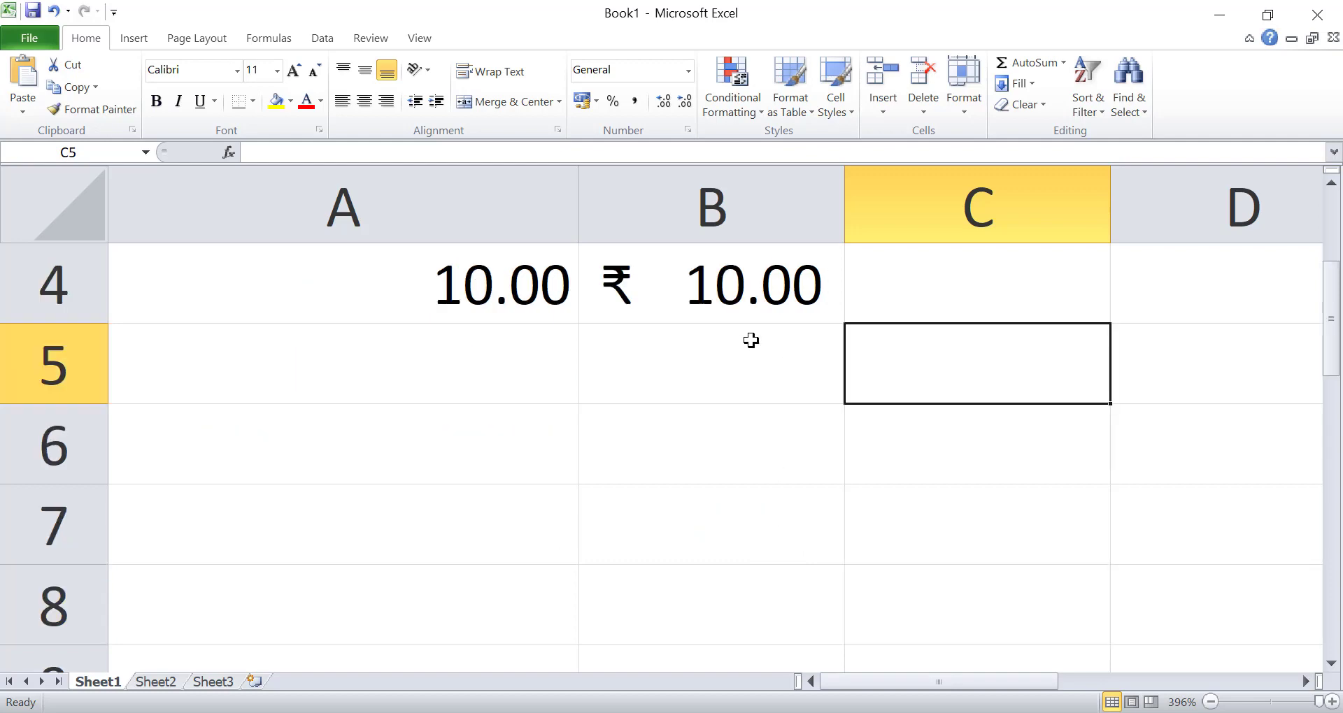
{"action": "left_click", "coordinate": [689, 70]}
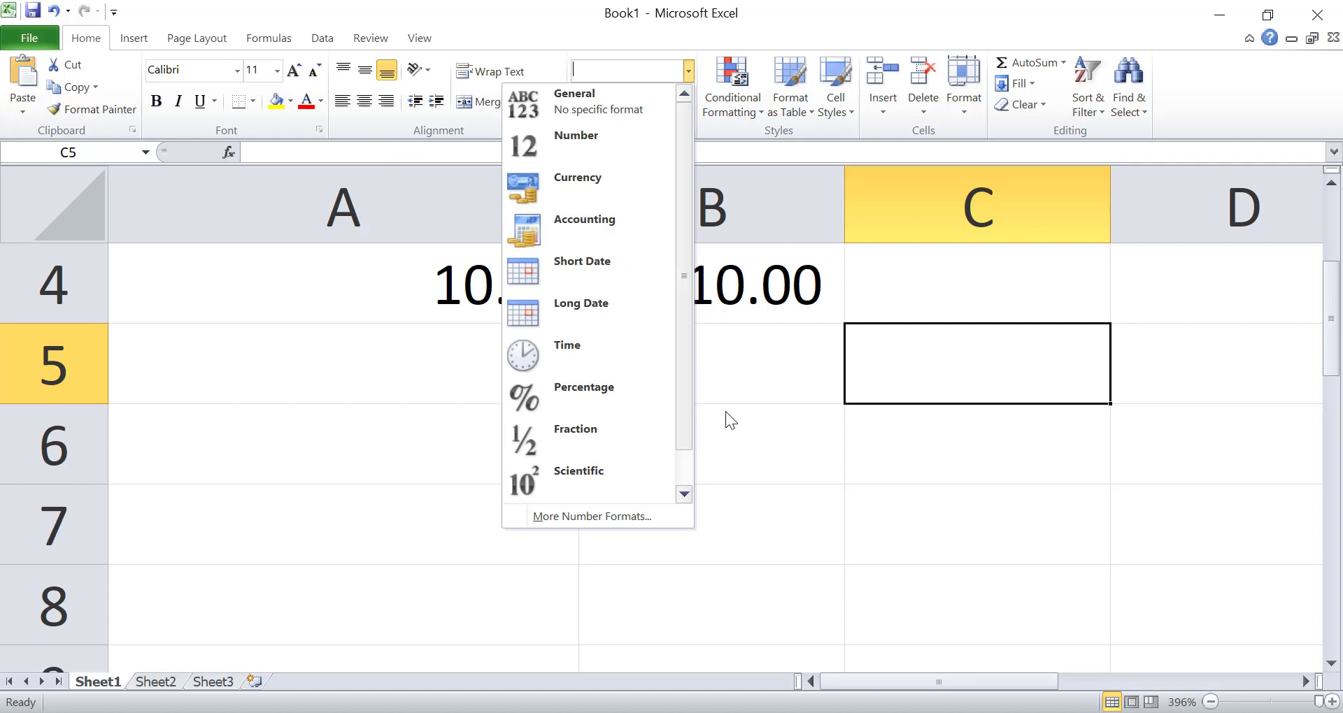
{"action": "left_click", "coordinate": [734, 387]}
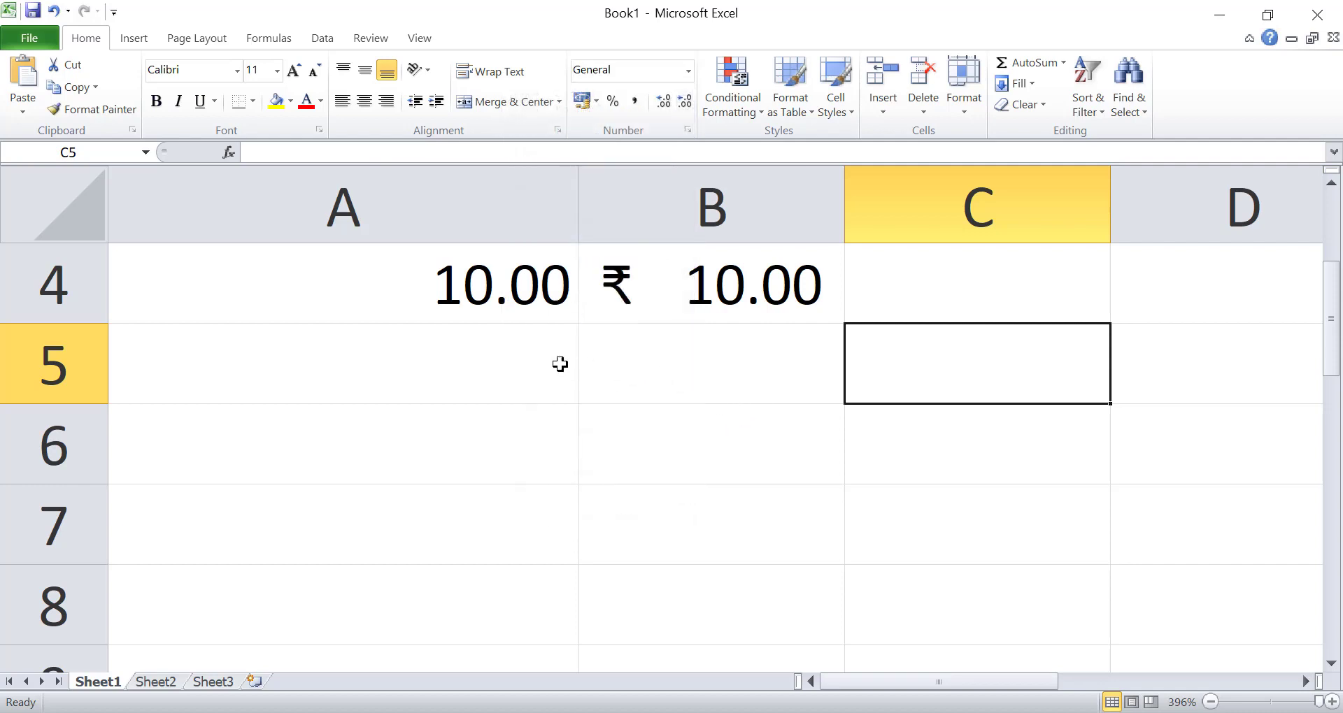
{"action": "left_click", "coordinate": [323, 389]}
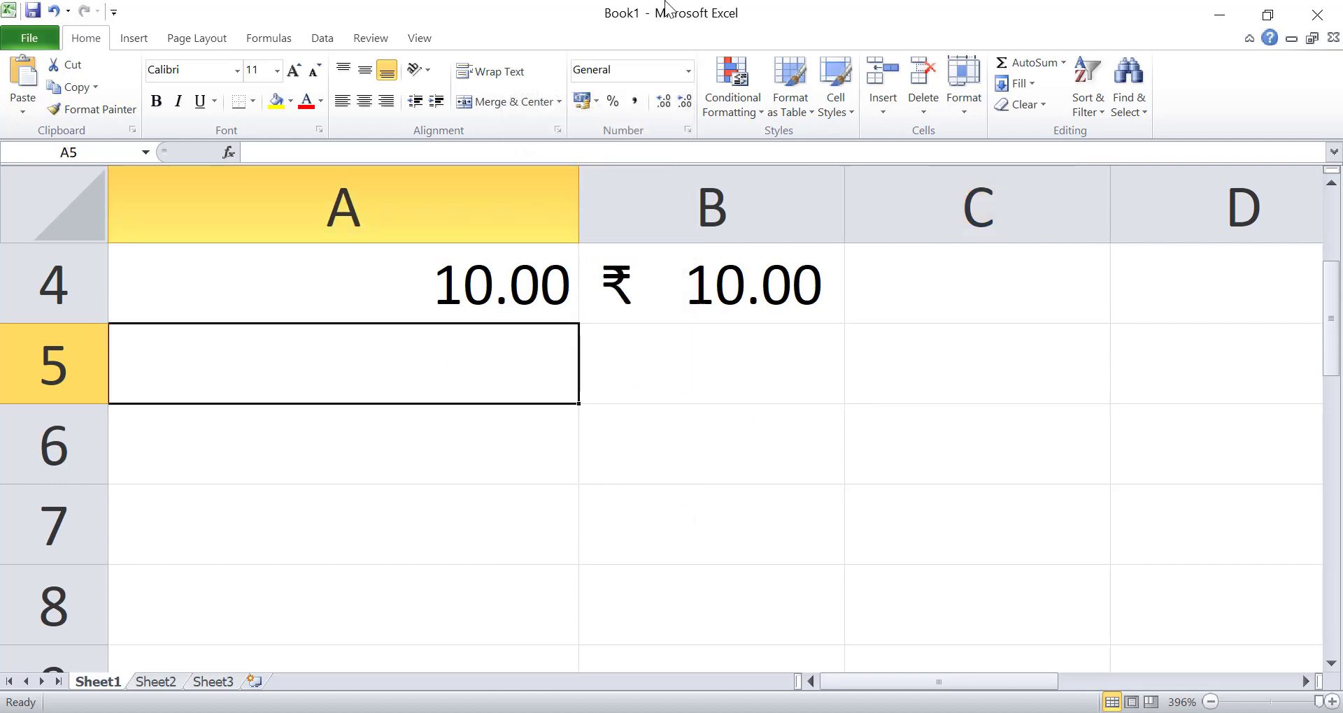
{"action": "left_click", "coordinate": [689, 70]}
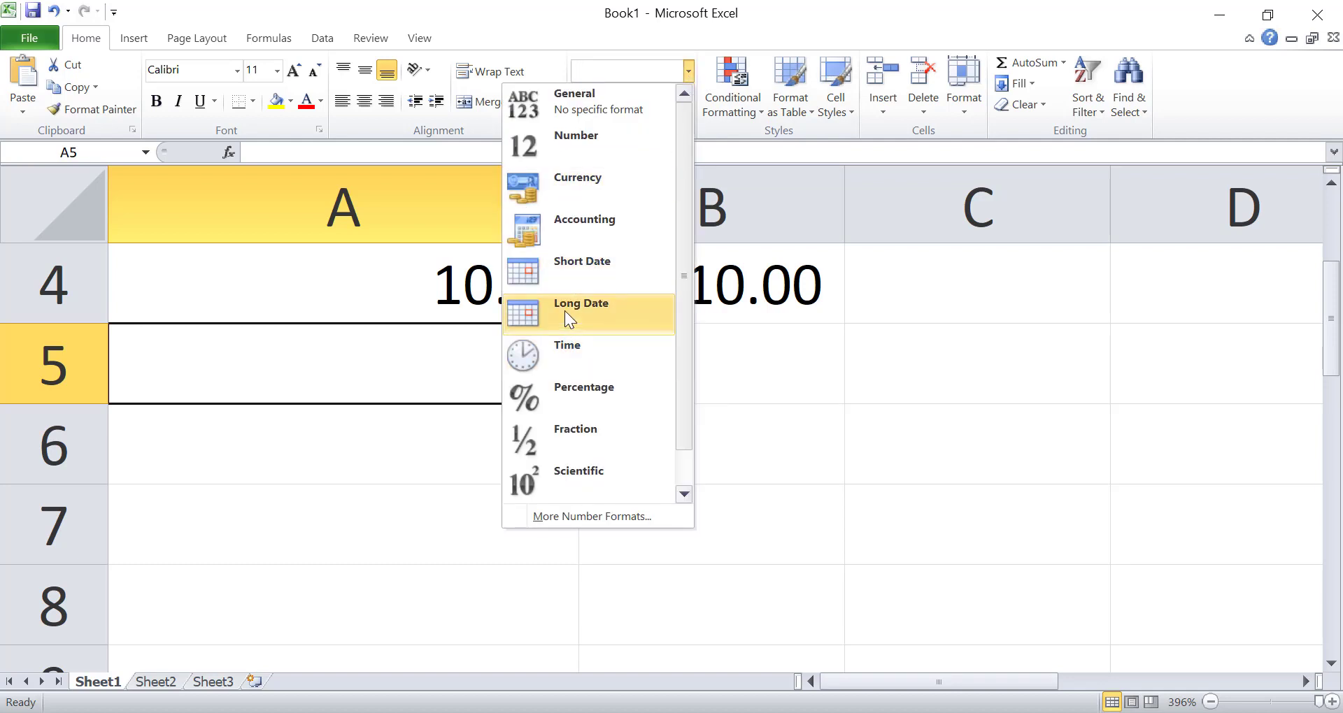
{"action": "left_click", "coordinate": [338, 375]}
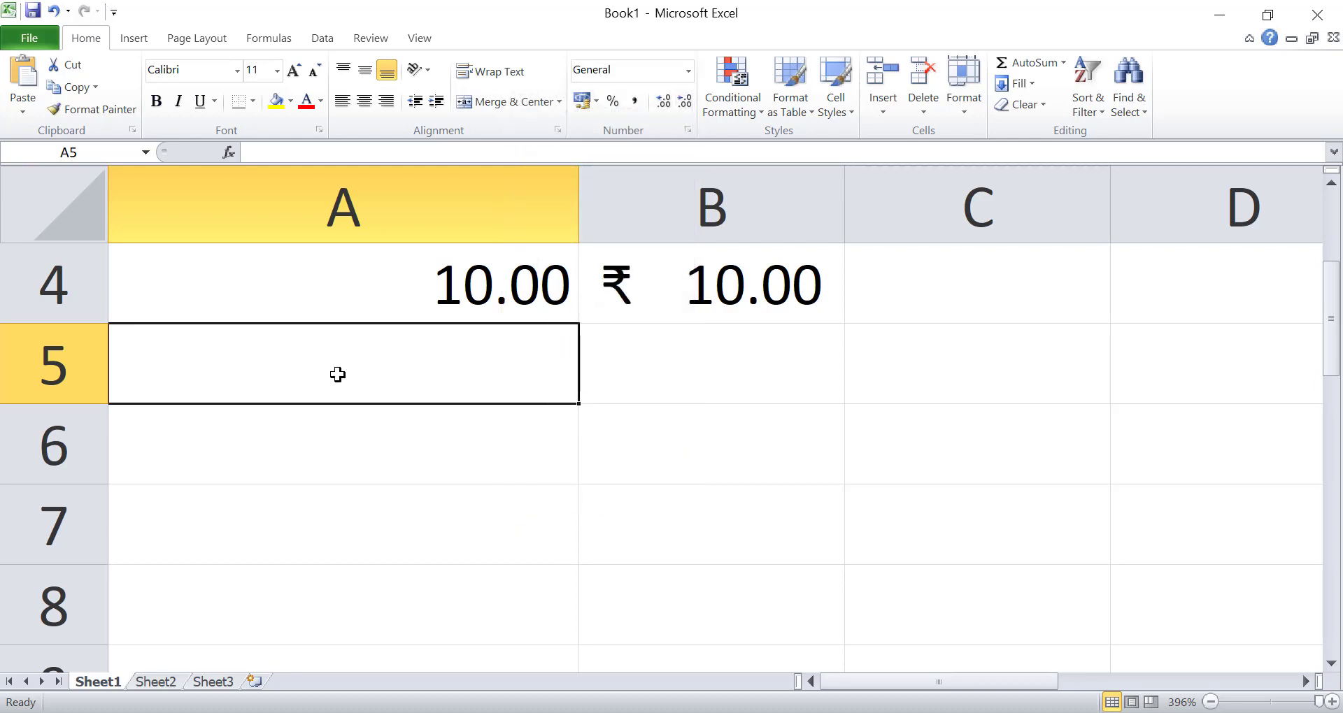
{"action": "type", "text": "10"}
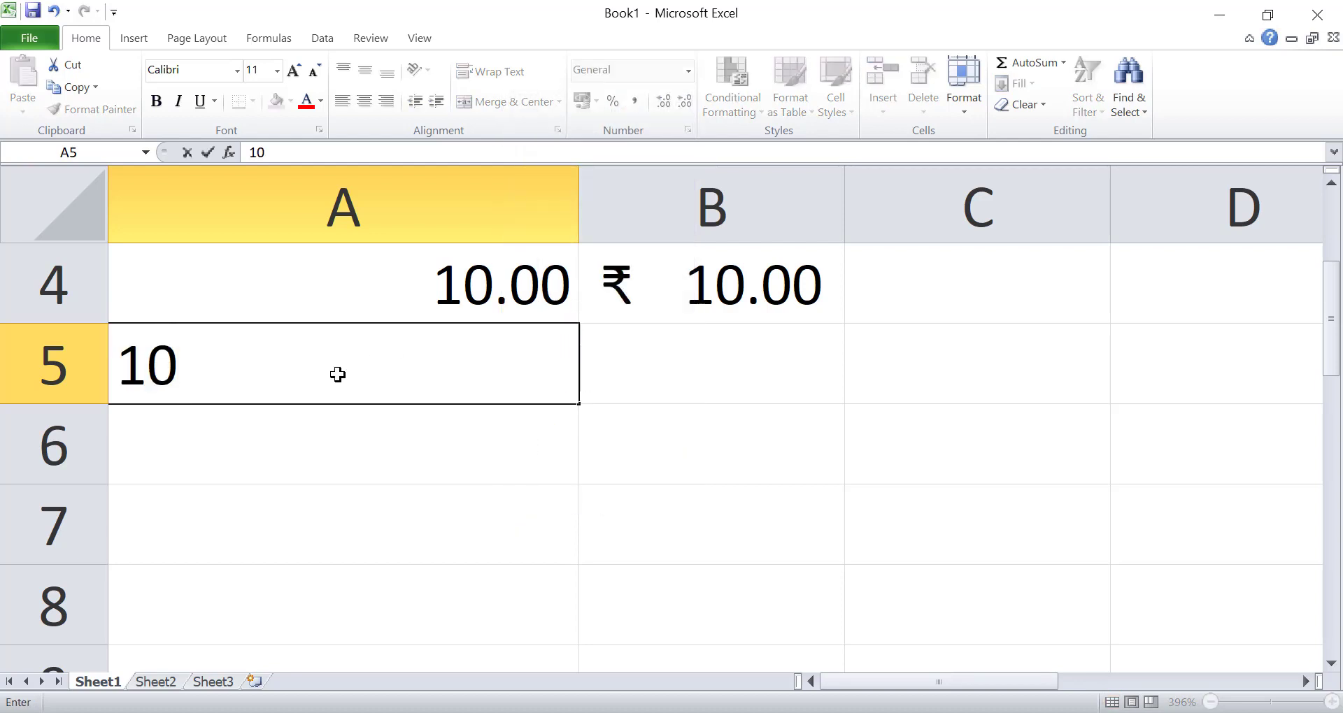
{"action": "type", "text": "-"}
{"action": "type", "text": "03-2021"}
{"action": "key", "text": "Return"}
Display A5 in Long Date format as 10 March 2021
{"action": "left_click", "coordinate": [477, 380]}
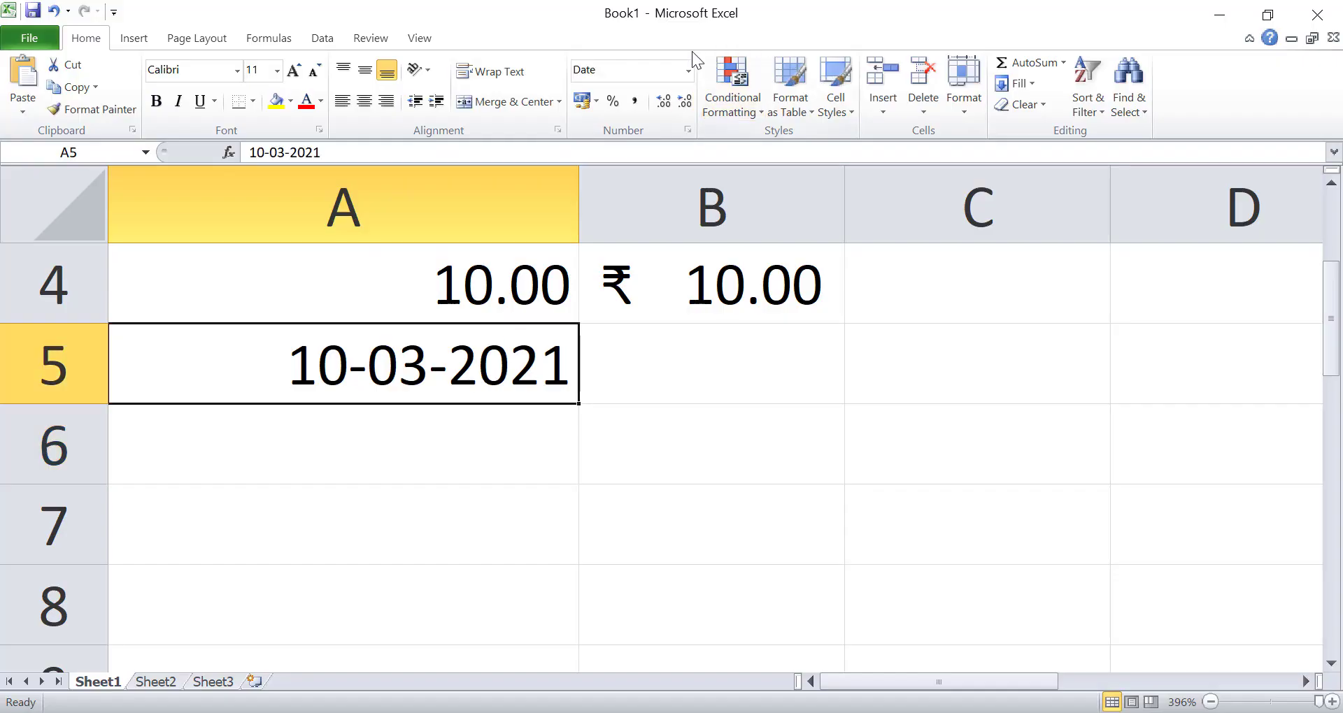
{"action": "left_click", "coordinate": [691, 70]}
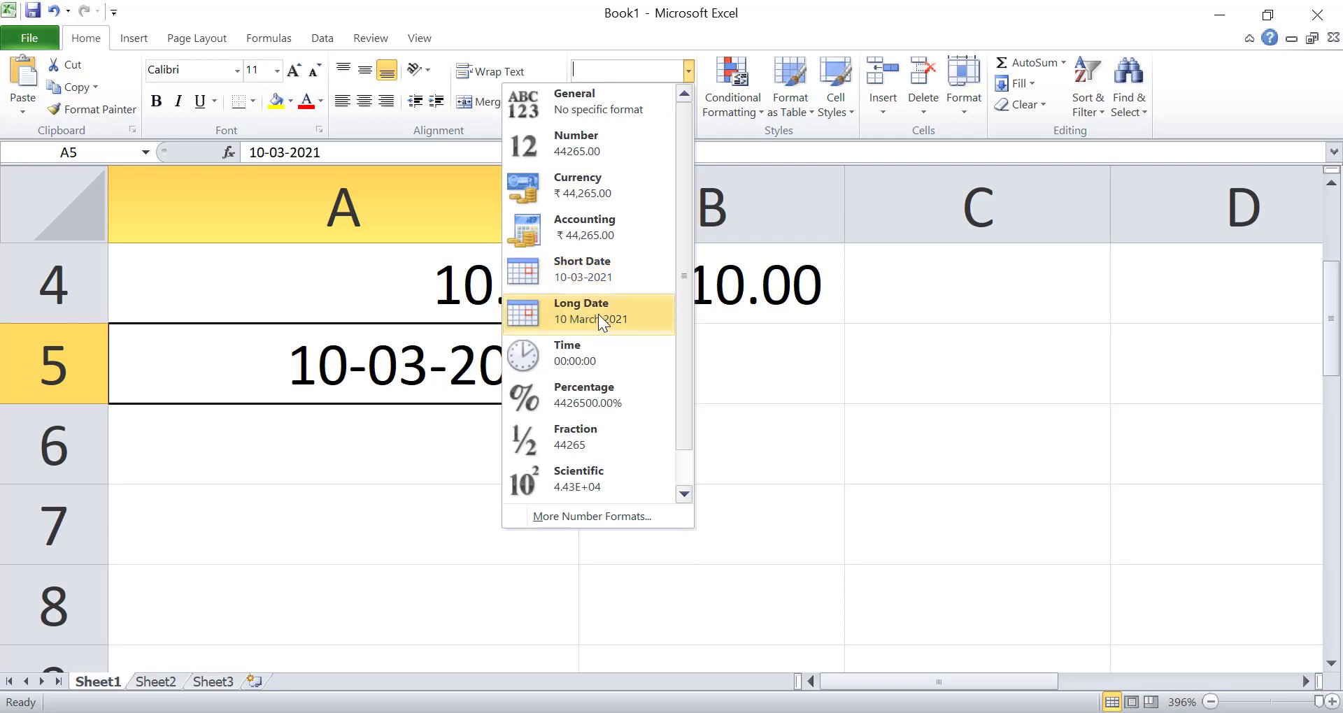
{"action": "left_click", "coordinate": [596, 313]}
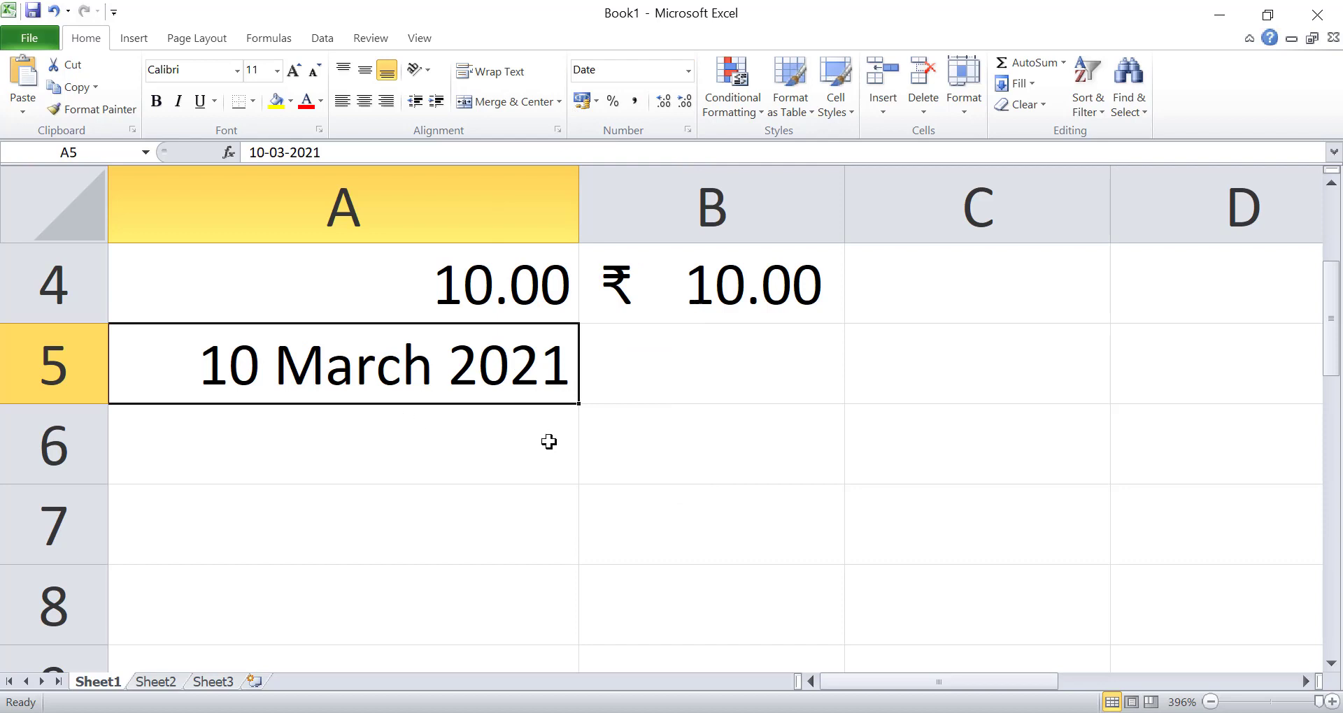
Give C4 the Percentage format so it shows 6700%, then bring up B6's number format list
{"action": "left_click", "coordinate": [689, 71]}
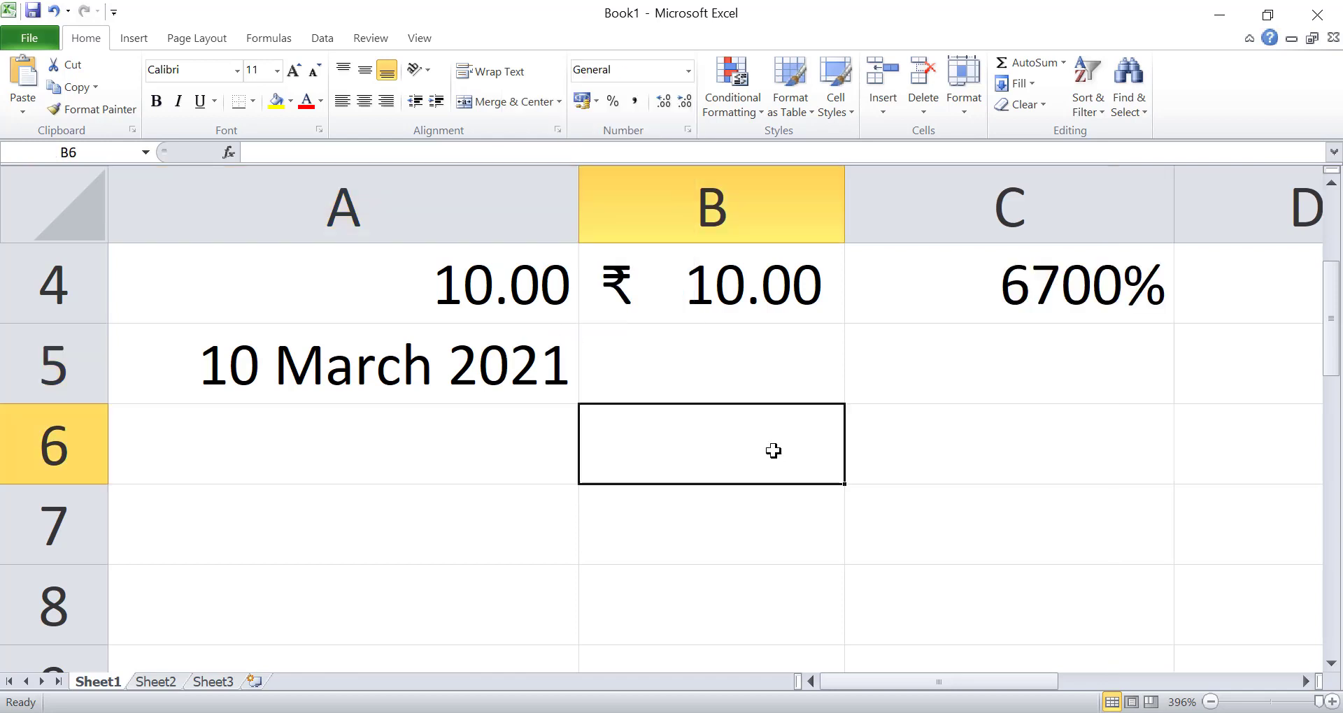
{"action": "left_click", "coordinate": [689, 72]}
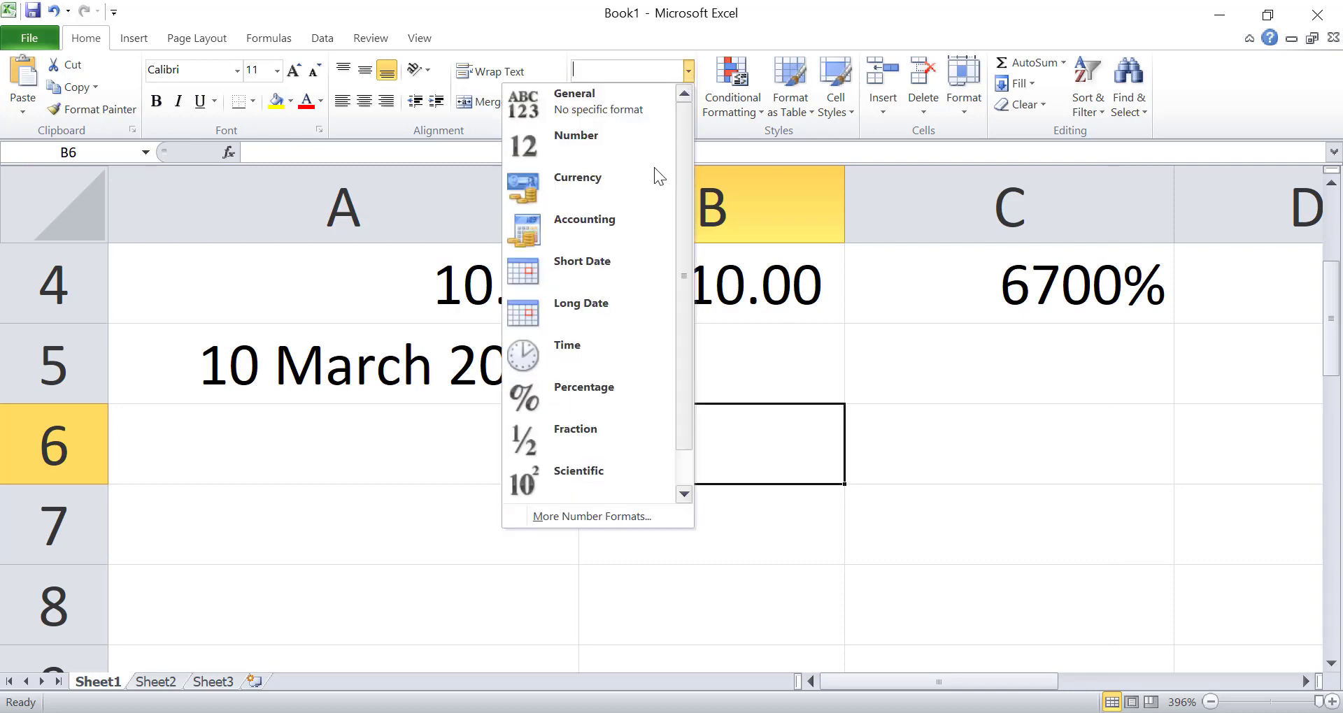
Format B6 as Percentage with the value 10, trimmed to show 10% without decimals
{"action": "left_click", "coordinate": [581, 393]}
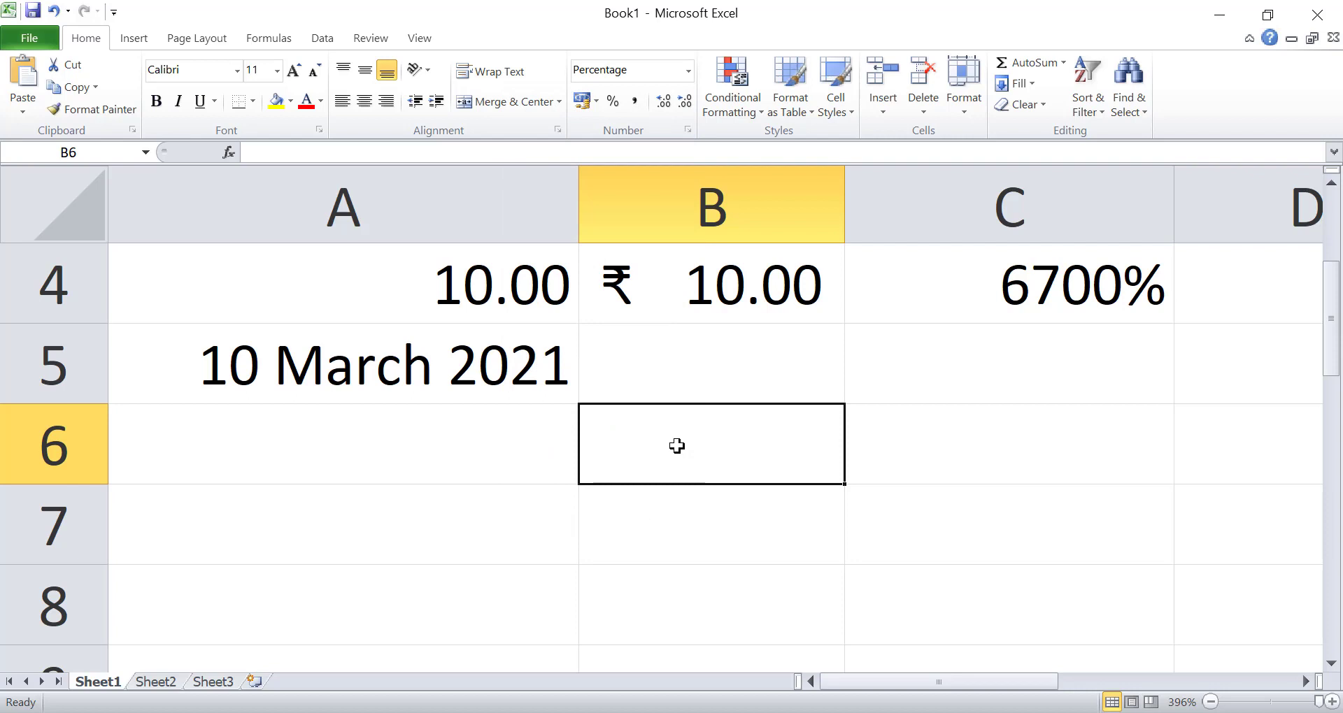
{"action": "type", "text": "10"}
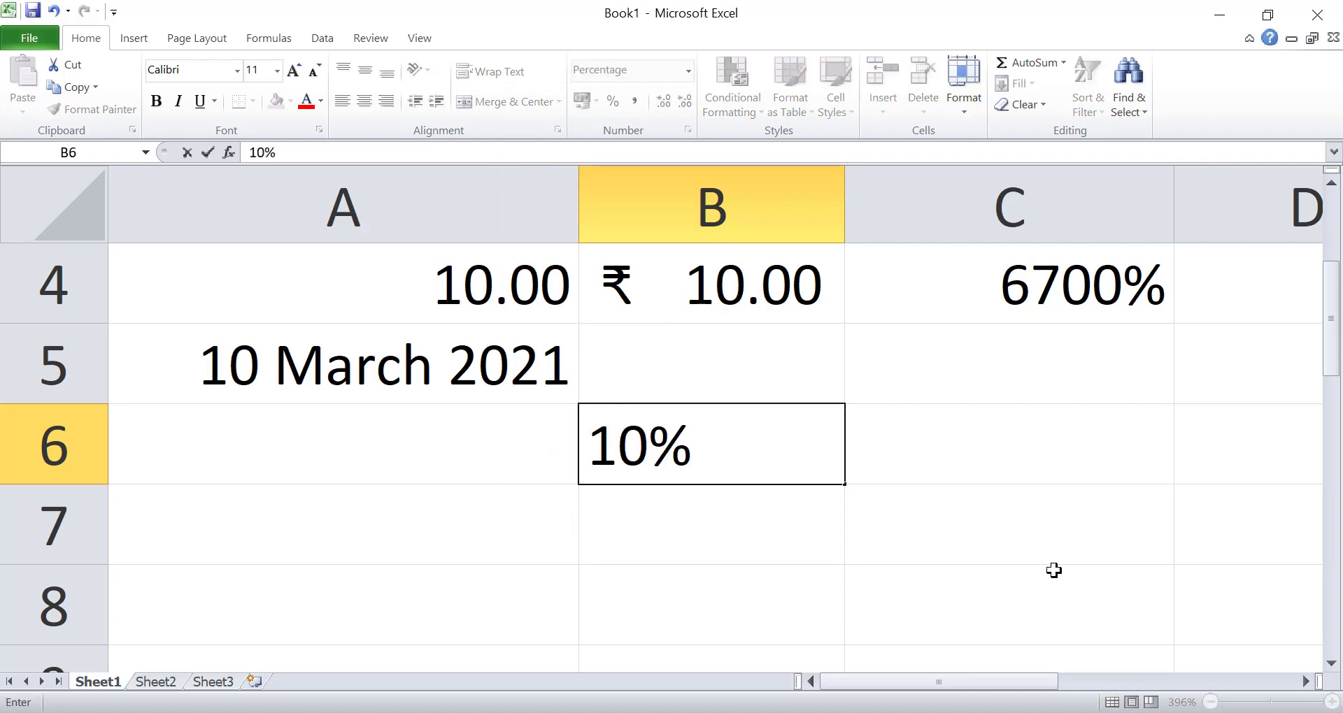
{"action": "left_click", "coordinate": [1054, 571]}
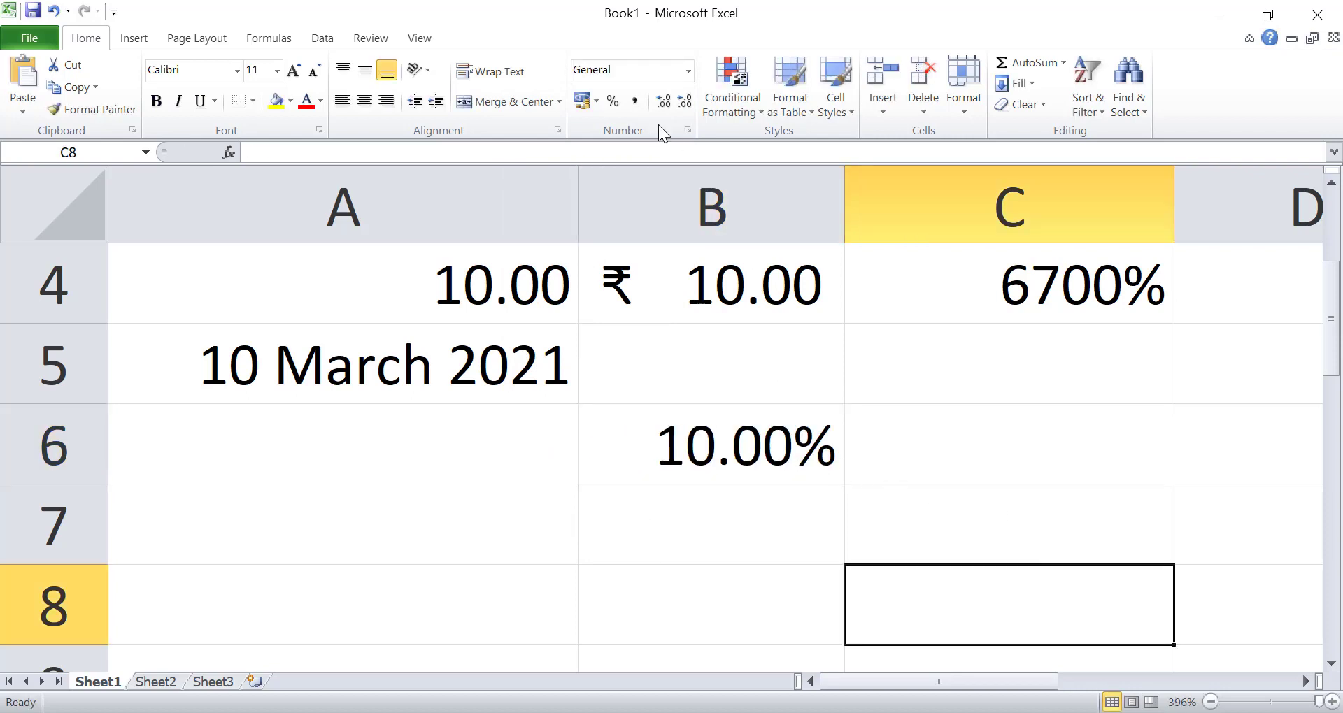
{"action": "key", "text": "Left"}
{"action": "key", "text": "Up"}
{"action": "key", "text": "Up"}
{"action": "left_click", "coordinate": [663, 104]}
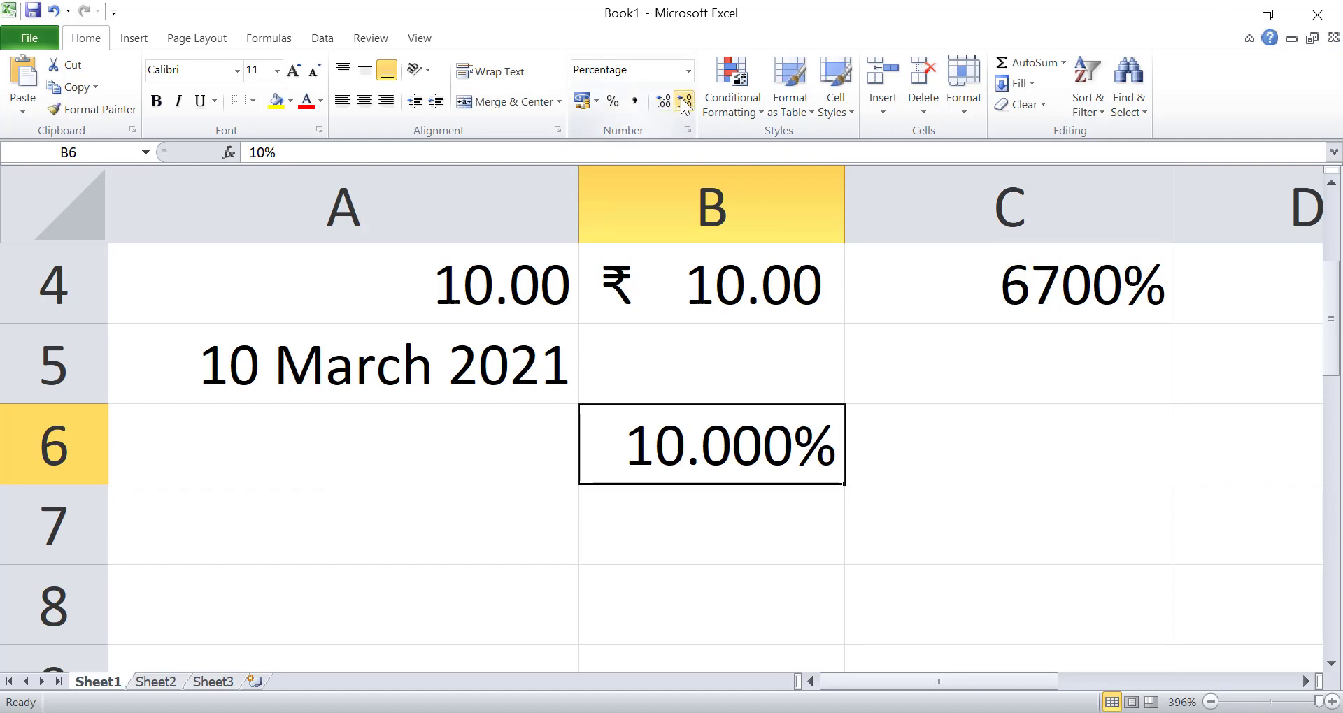
{"action": "left_click", "coordinate": [685, 103]}
{"action": "left_click", "coordinate": [685, 103]}
{"action": "left_click", "coordinate": [685, 104]}
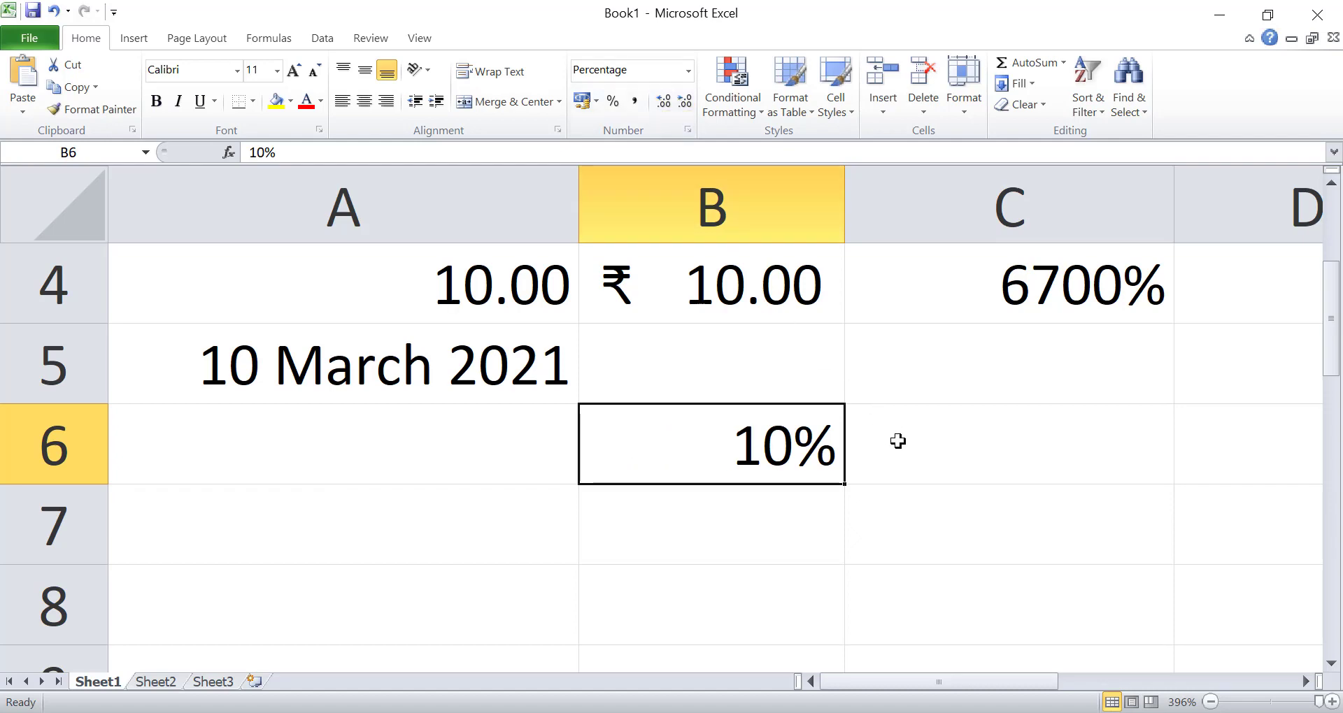
{"action": "left_click", "coordinate": [997, 462]}
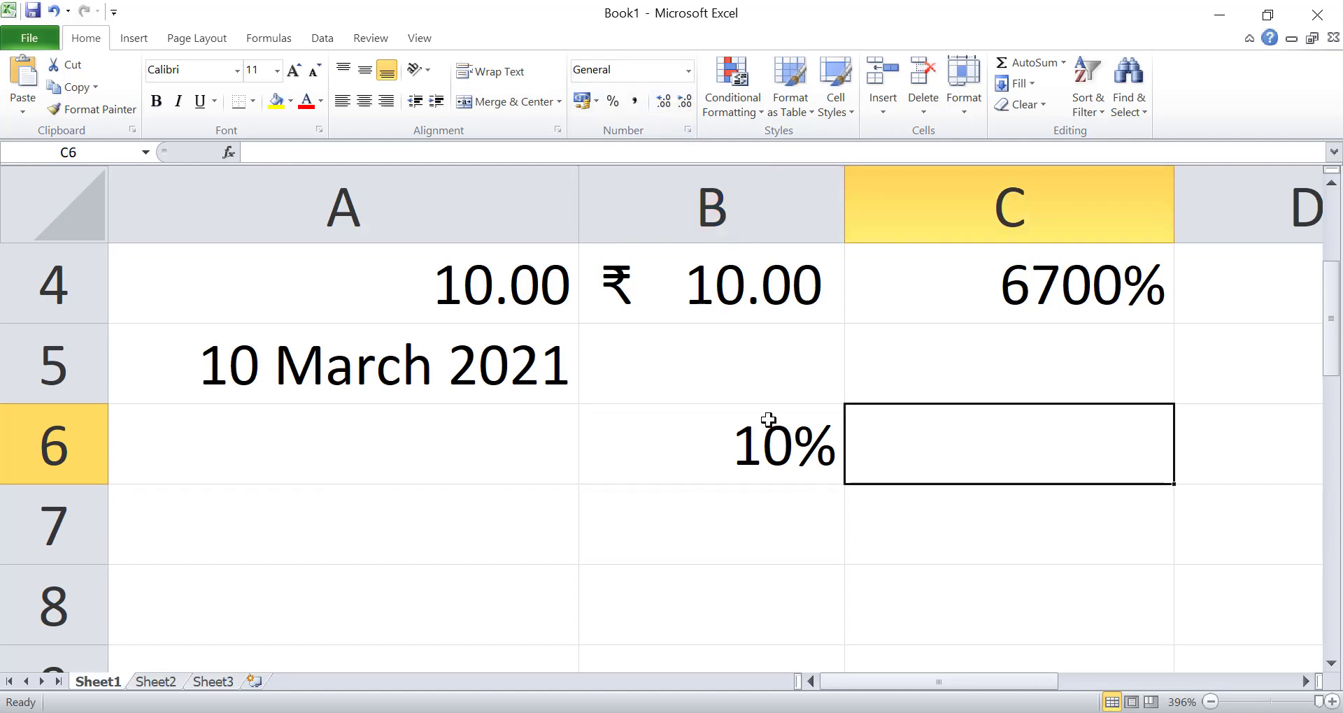
{"action": "left_click", "coordinate": [689, 70]}
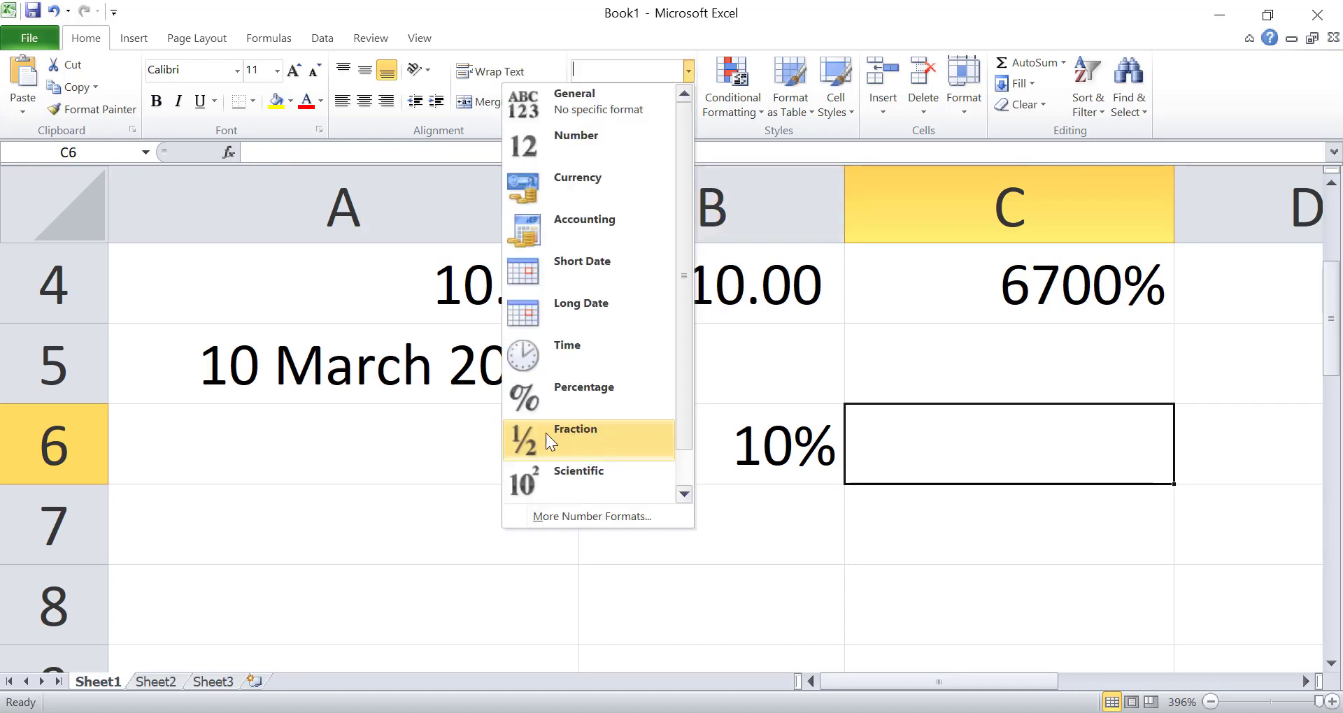
{"action": "left_click", "coordinate": [684, 461]}
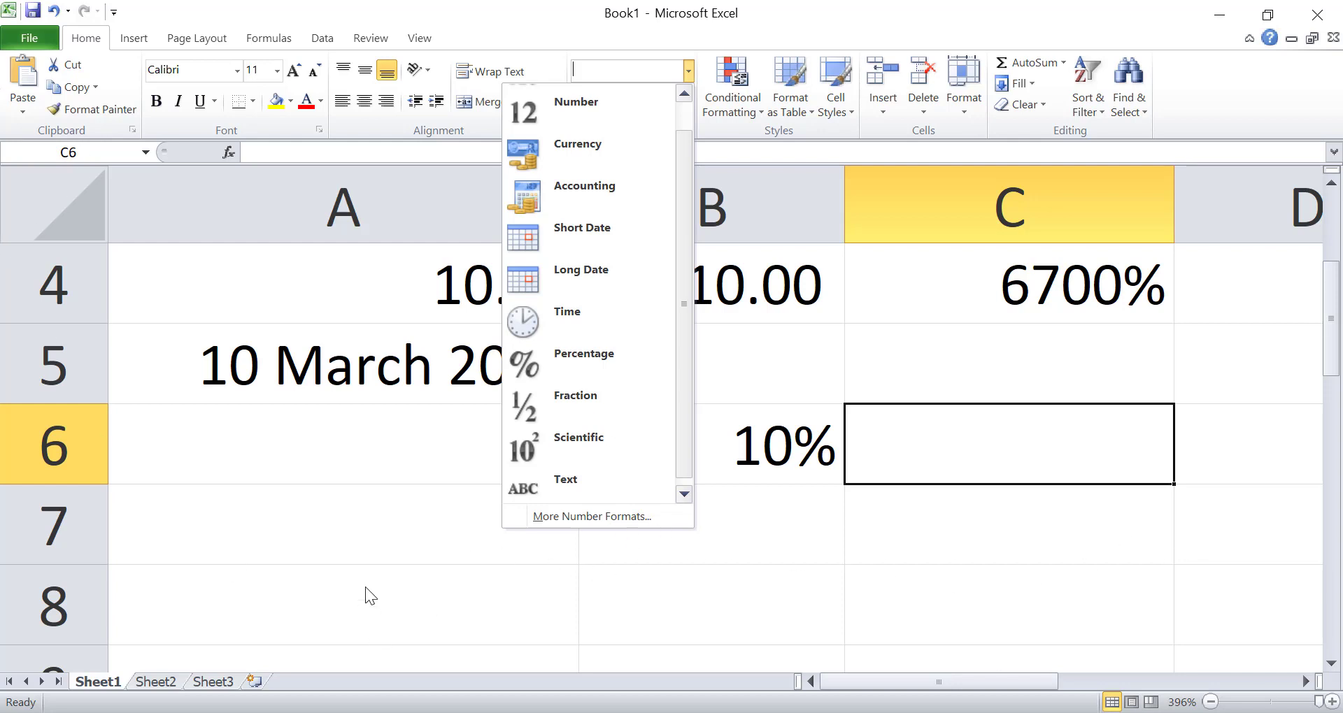
{"action": "left_click", "coordinate": [292, 527]}
{"action": "left_click", "coordinate": [293, 527]}
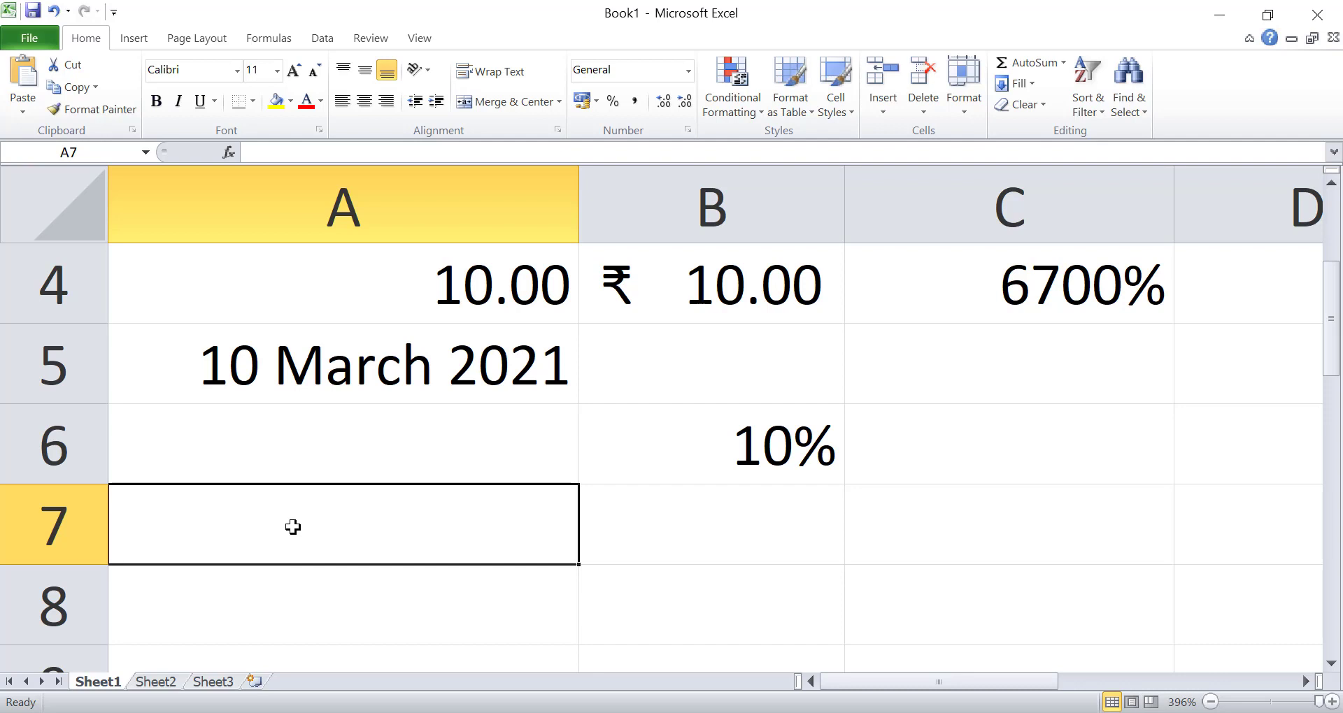
{"action": "type", "text": "12"}
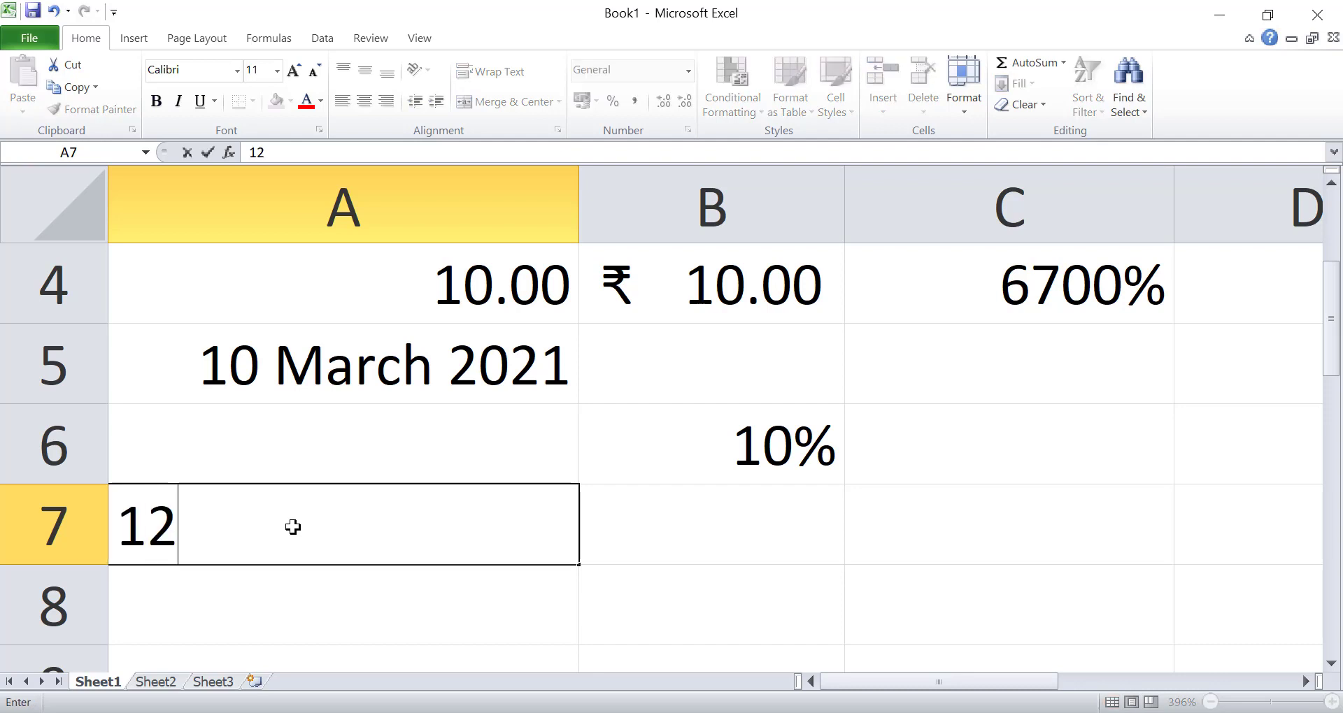
{"action": "type", "text": "345678"}
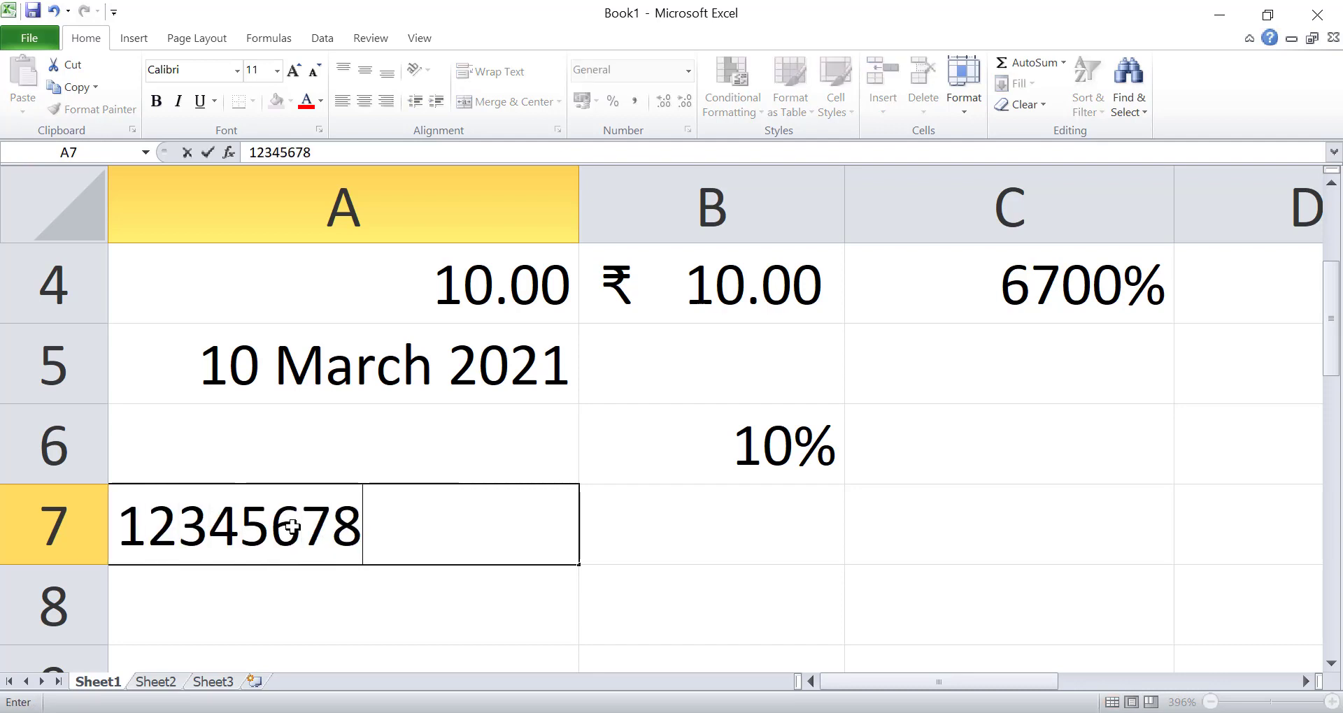
{"action": "type", "text": "912"}
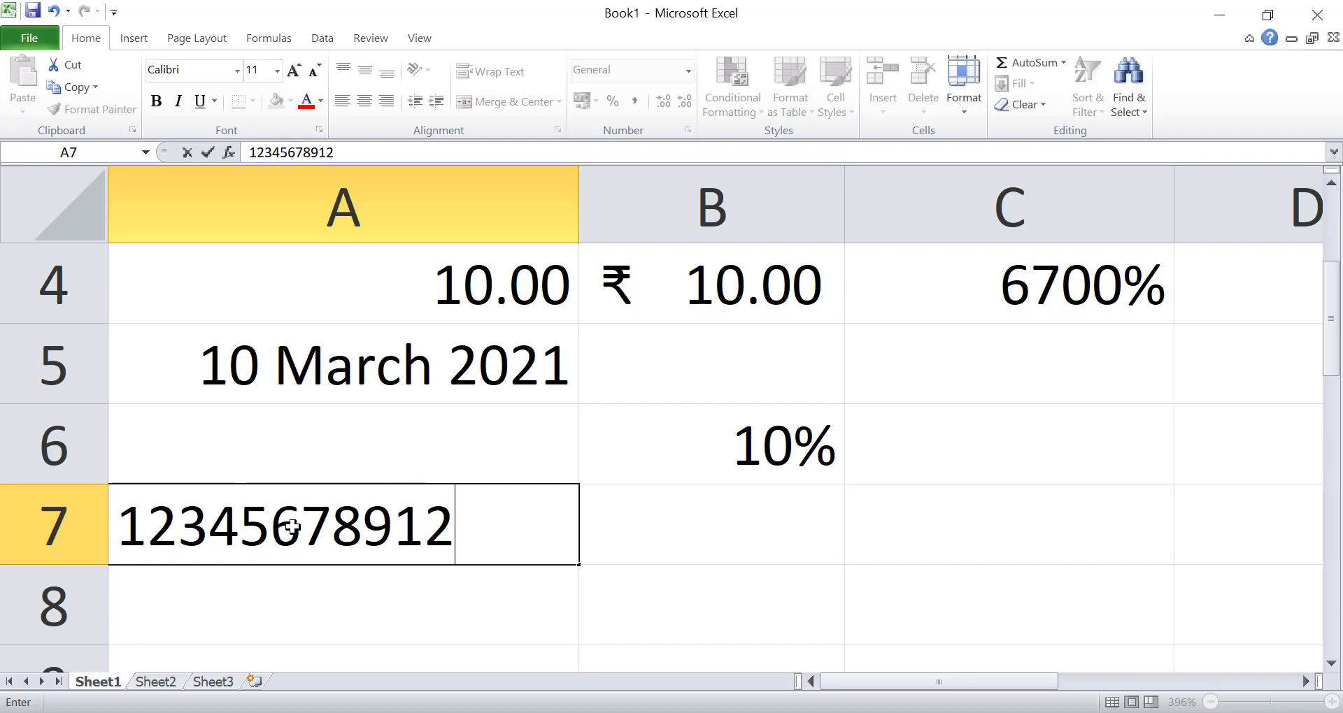
{"action": "type", "text": "34"}
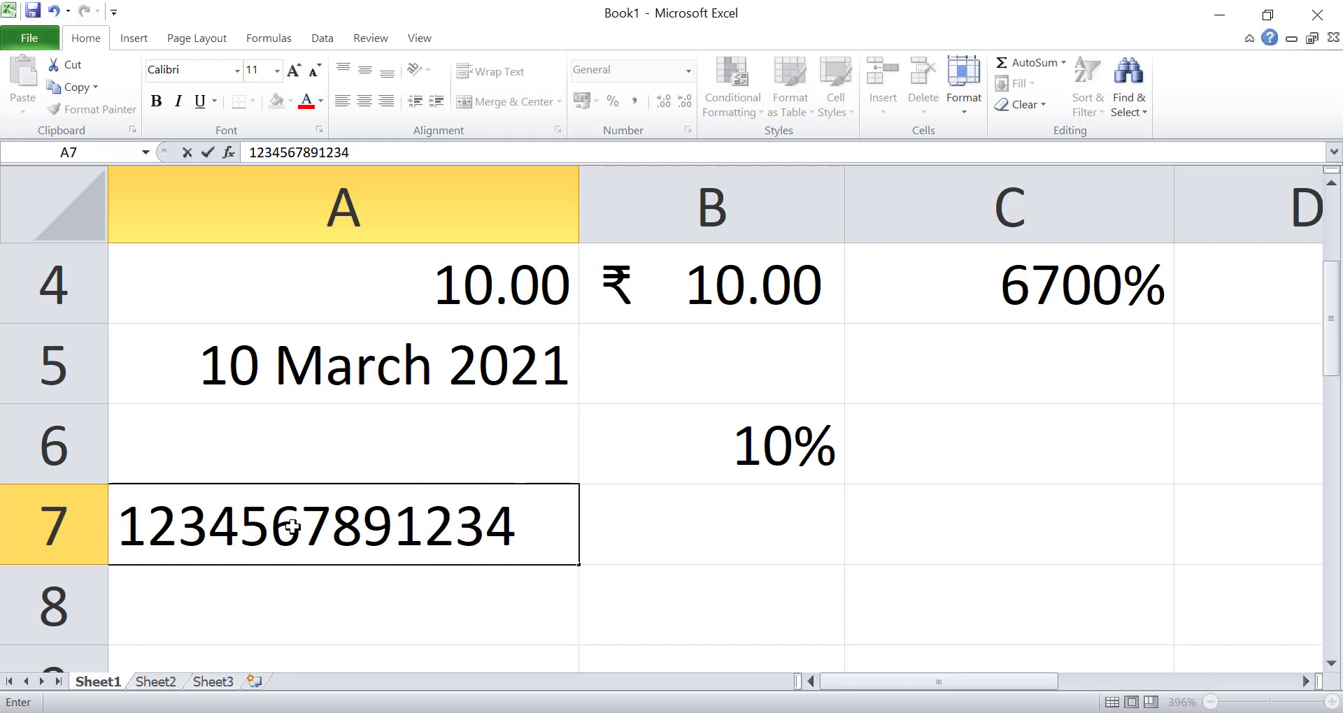
{"action": "left_click", "coordinate": [652, 544]}
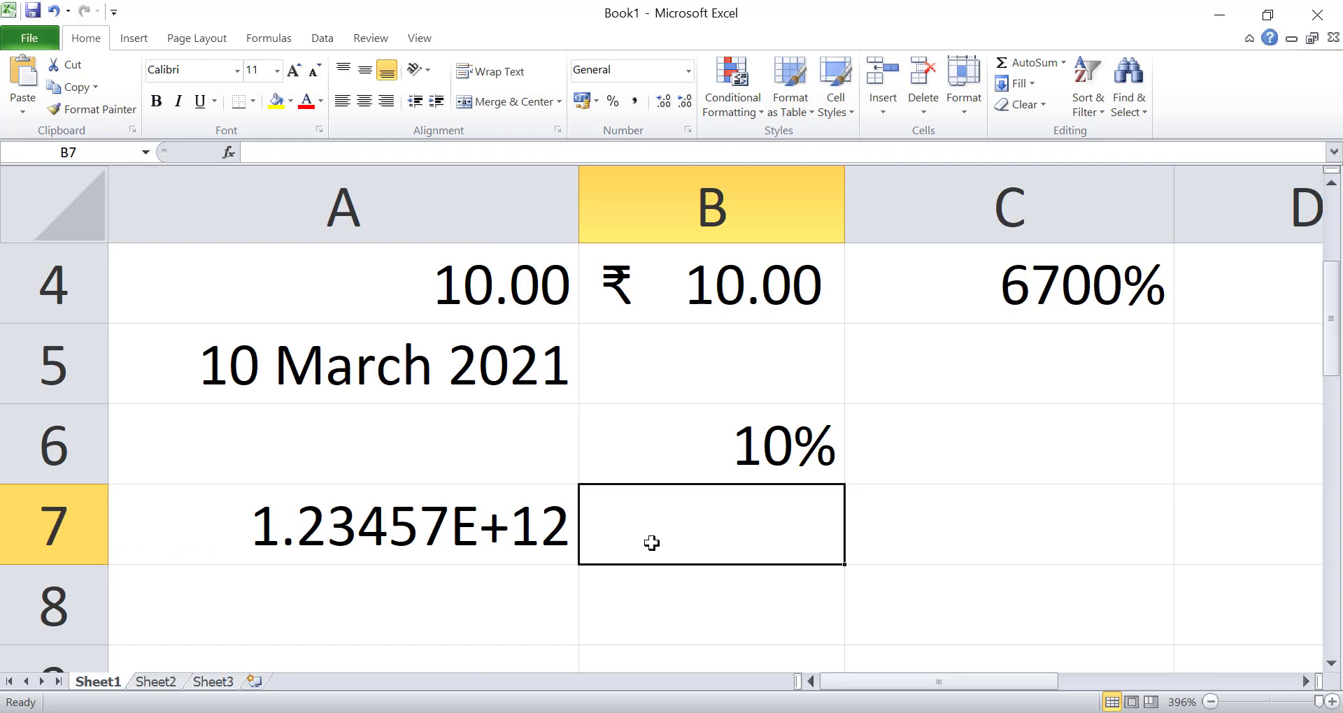
{"action": "left_click", "coordinate": [488, 537]}
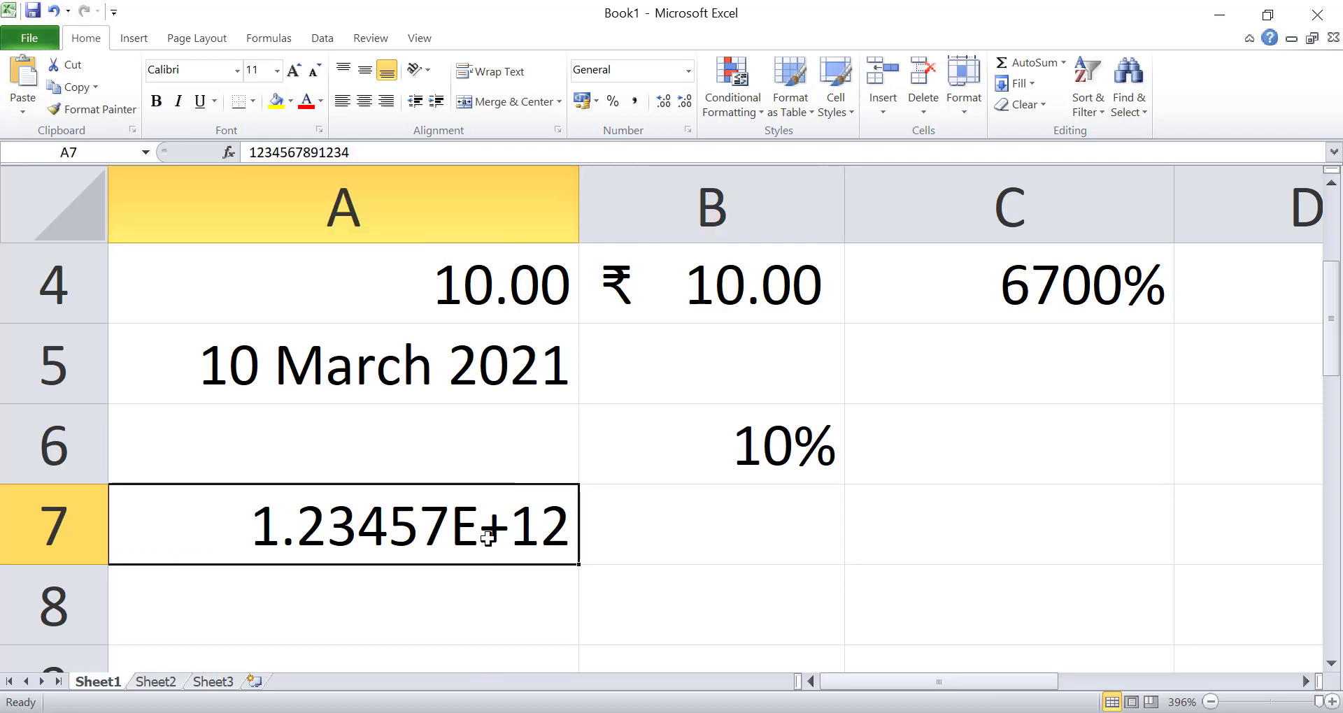
{"action": "left_click", "coordinate": [688, 70]}
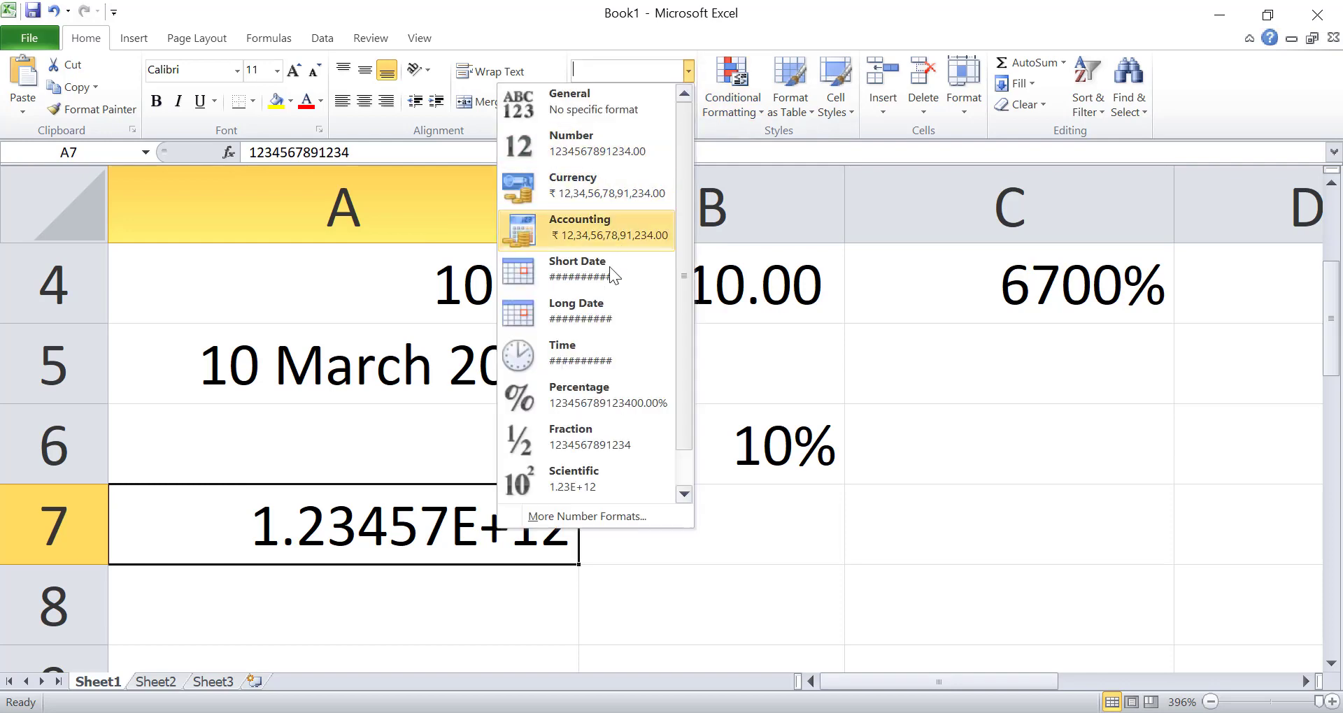
{"action": "left_click", "coordinate": [577, 156]}
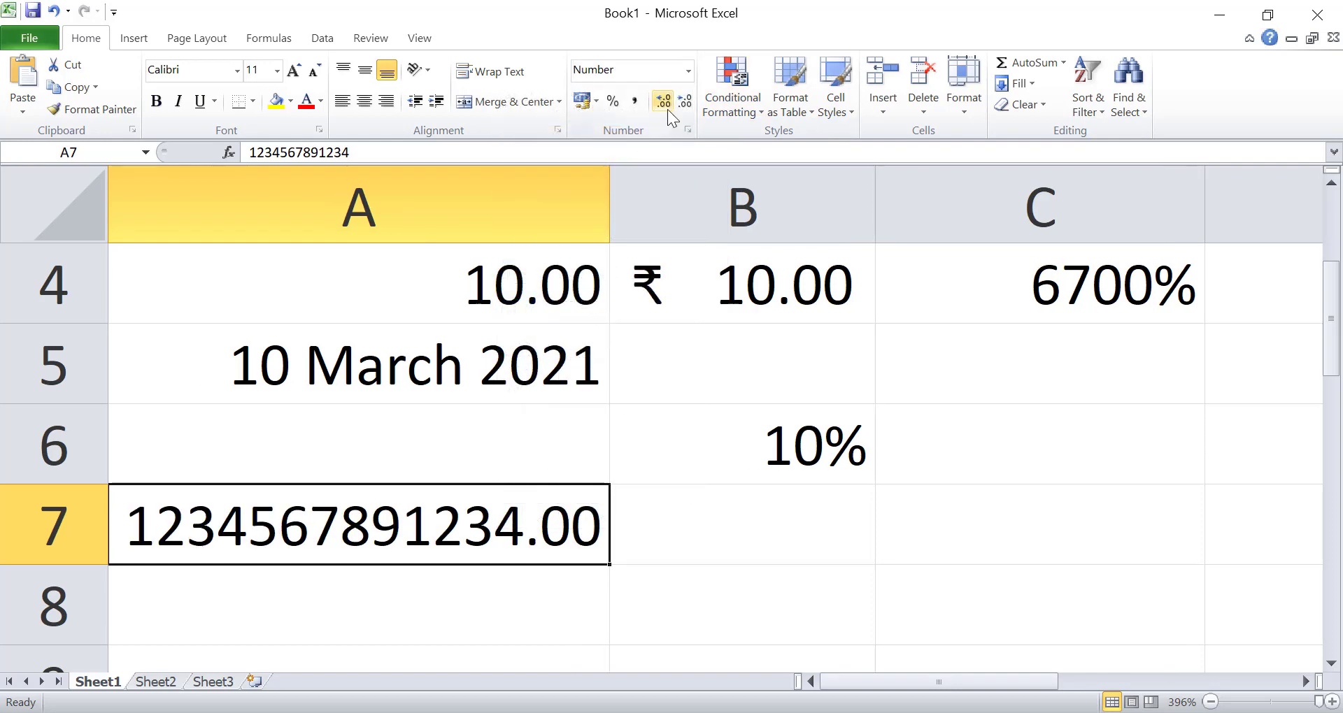
{"action": "left_click", "coordinate": [665, 102]}
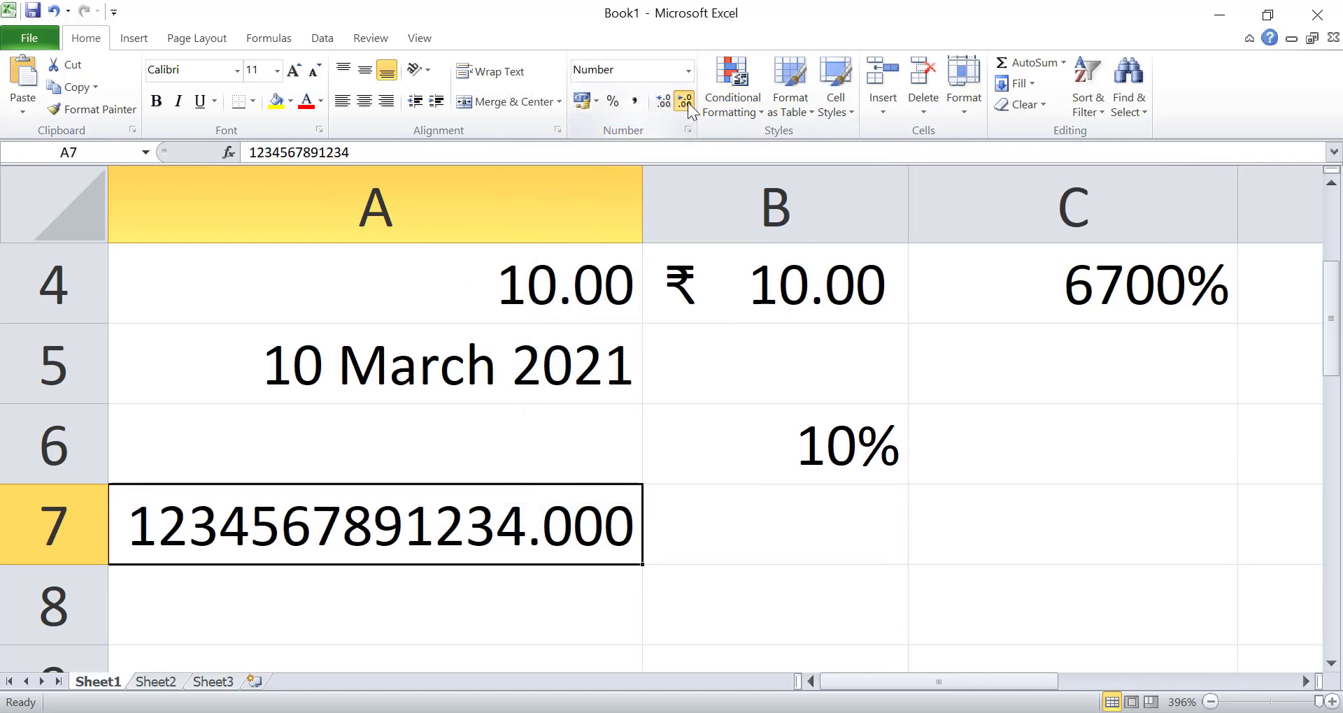
{"action": "left_click", "coordinate": [686, 103]}
{"action": "left_click", "coordinate": [687, 102]}
{"action": "left_click", "coordinate": [687, 102]}
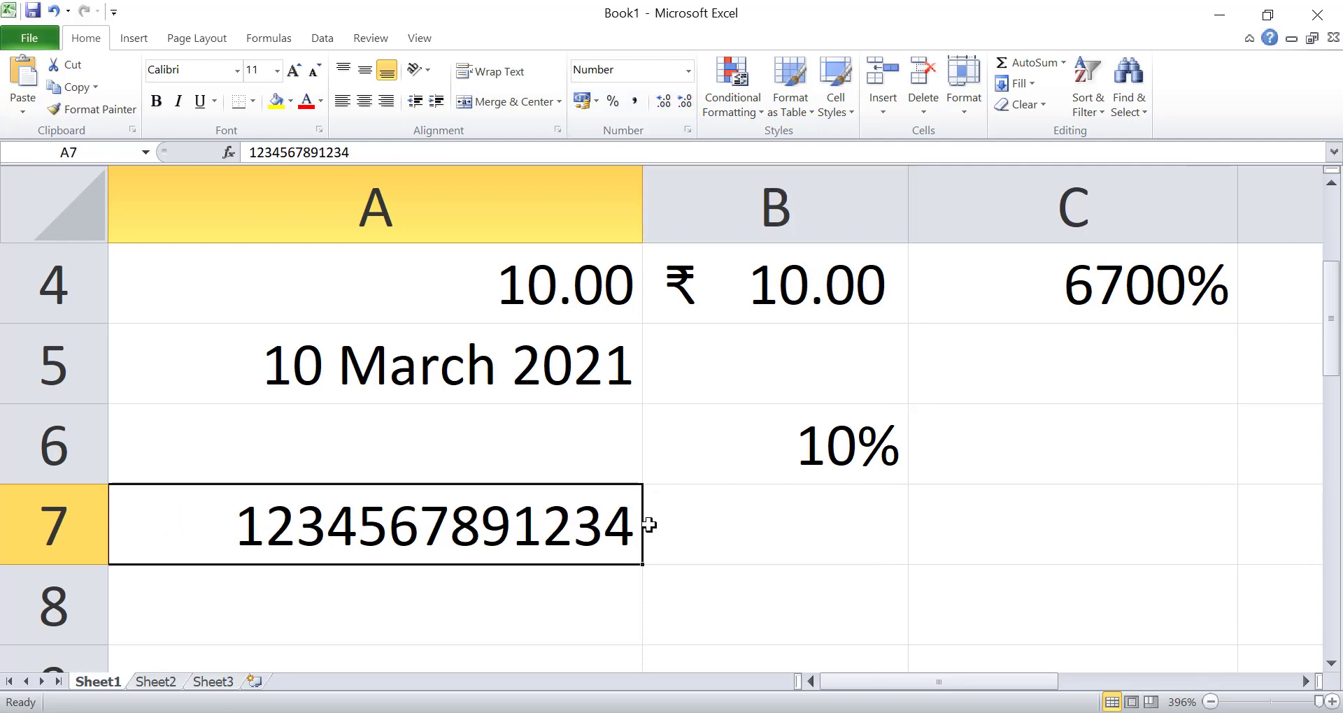
{"action": "left_click", "coordinate": [689, 533]}
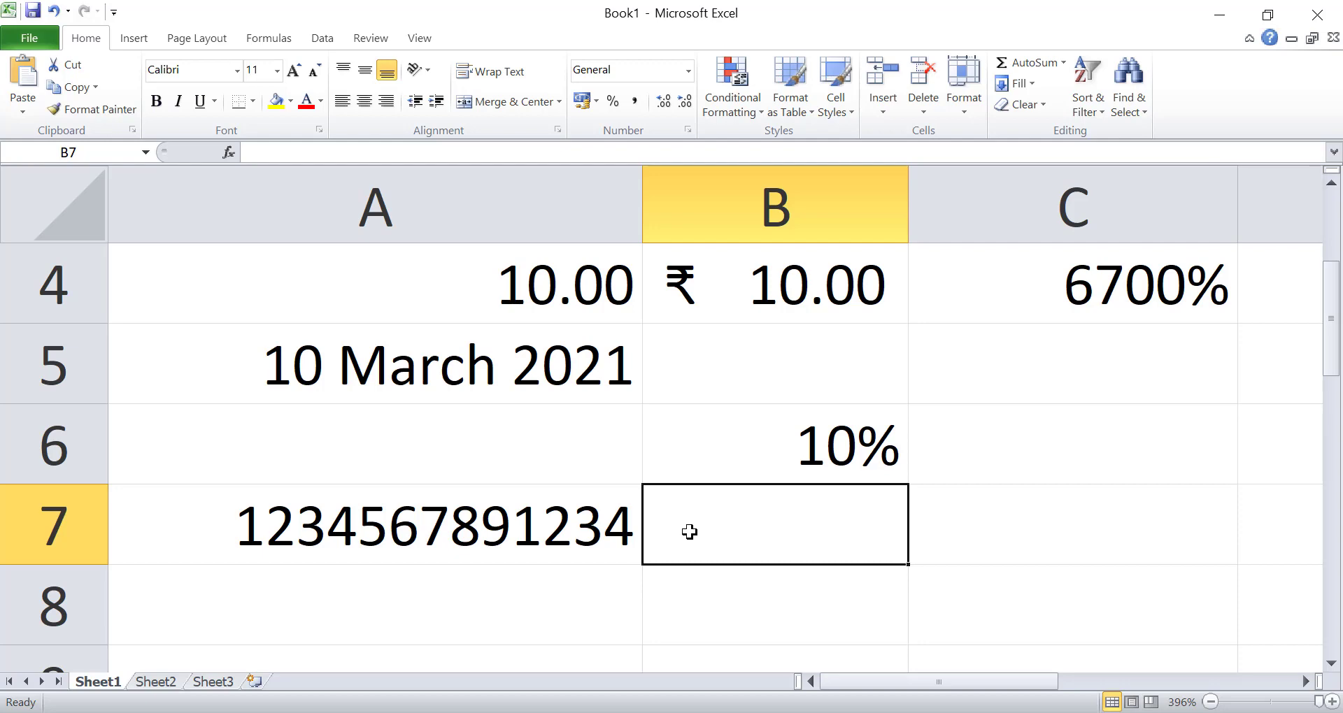
Enter =LEN(A7) in B7 so it returns 13, then begin editing A7
{"action": "type", "text": "=l"}
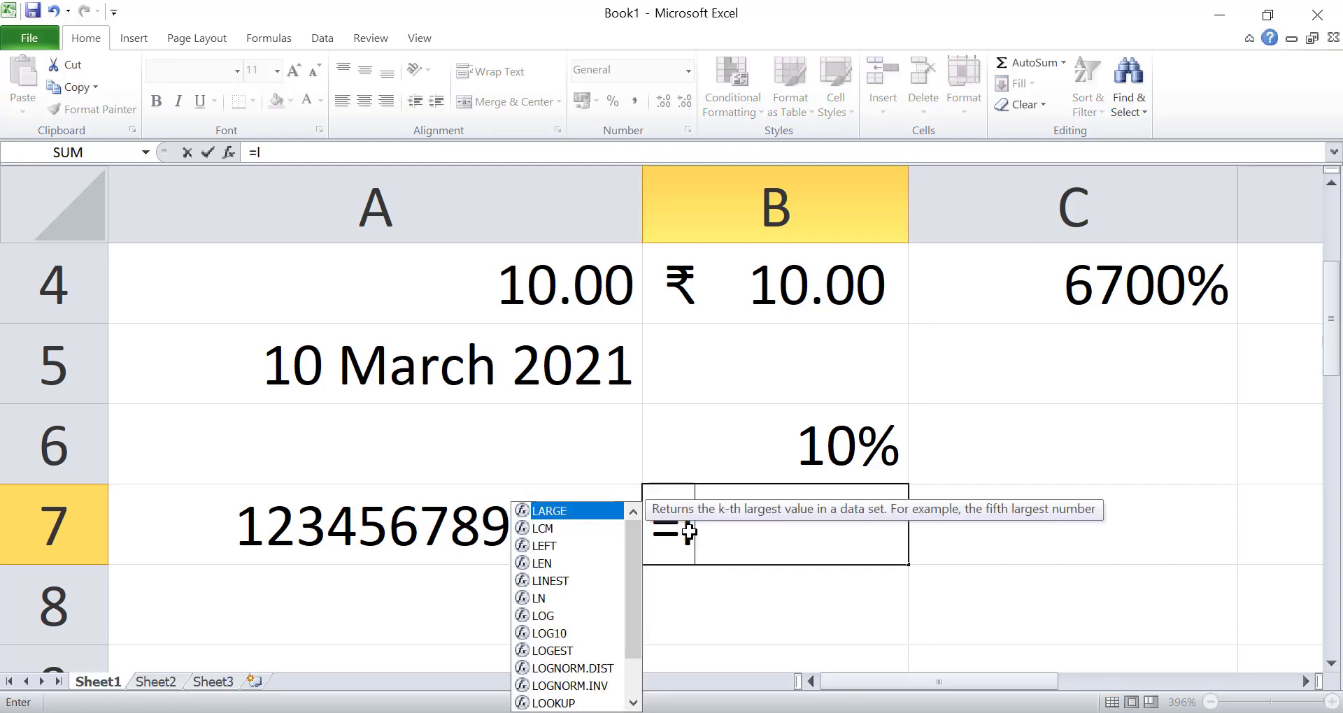
{"action": "type", "text": "en"}
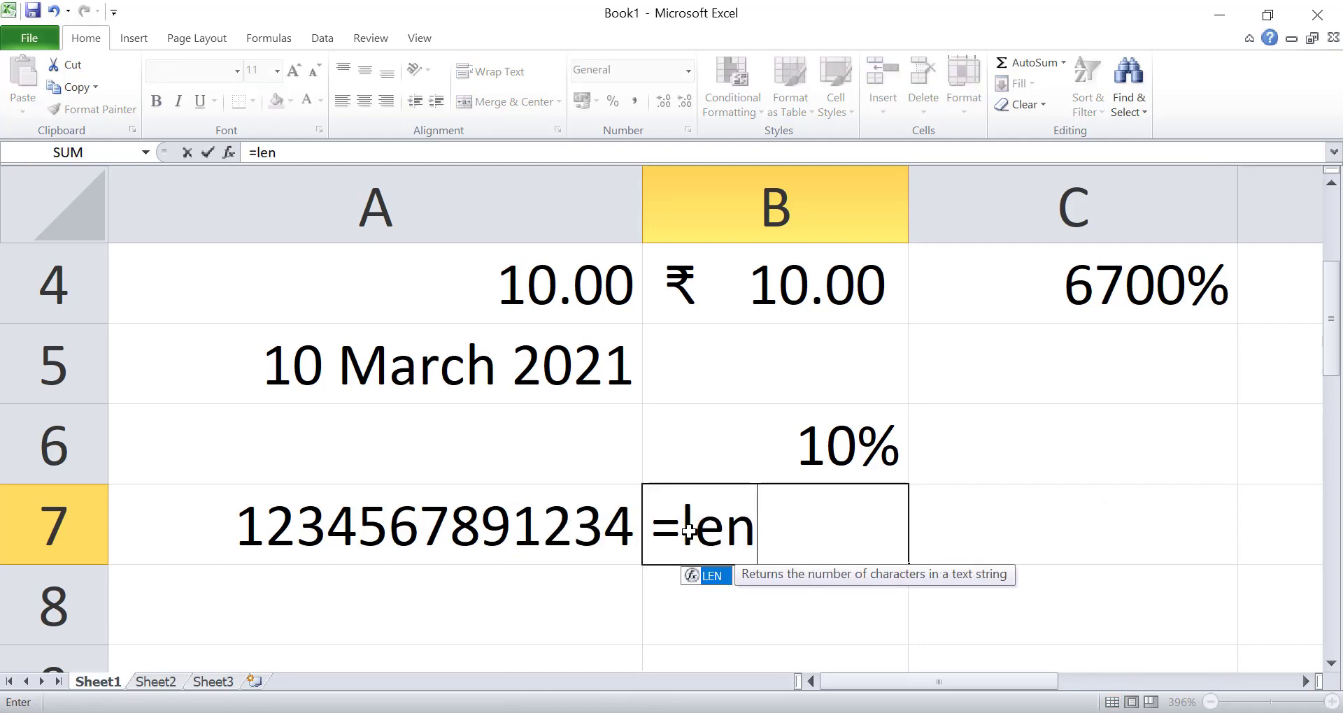
{"action": "type", "text": "("}
{"action": "left_click", "coordinate": [517, 524]}
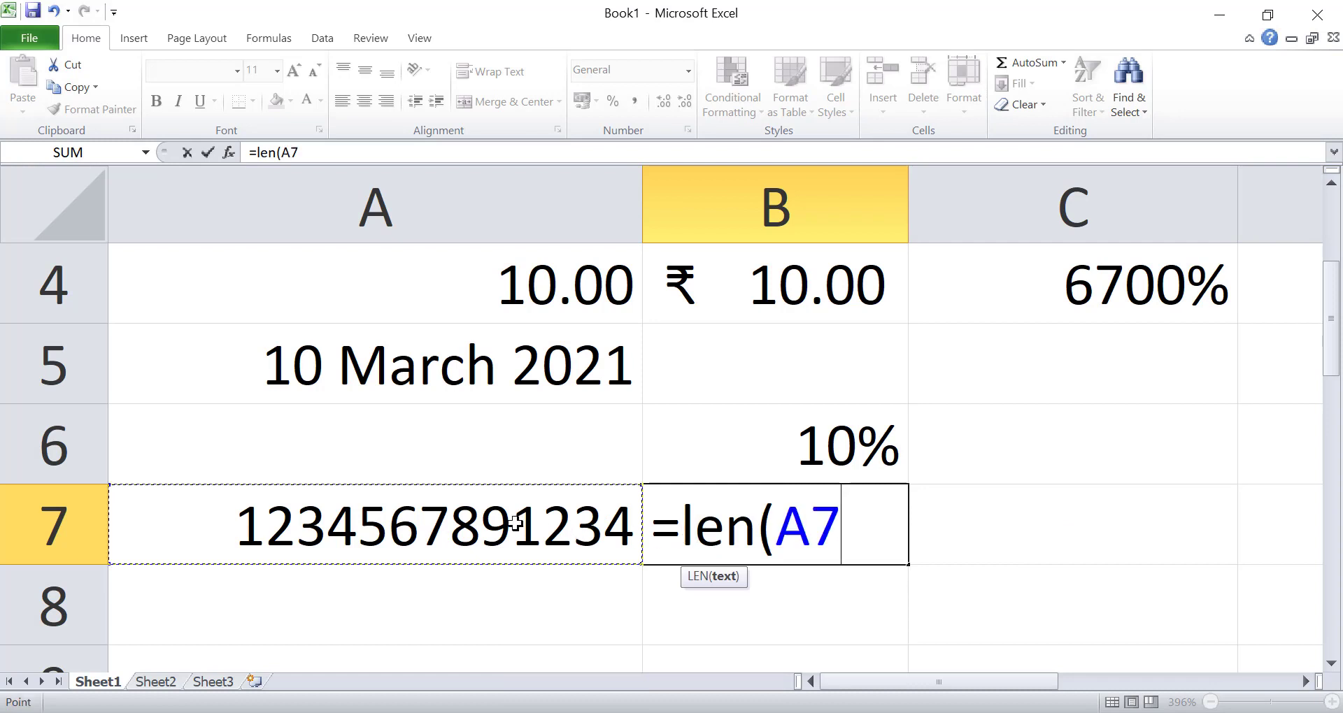
{"action": "type", "text": ")"}
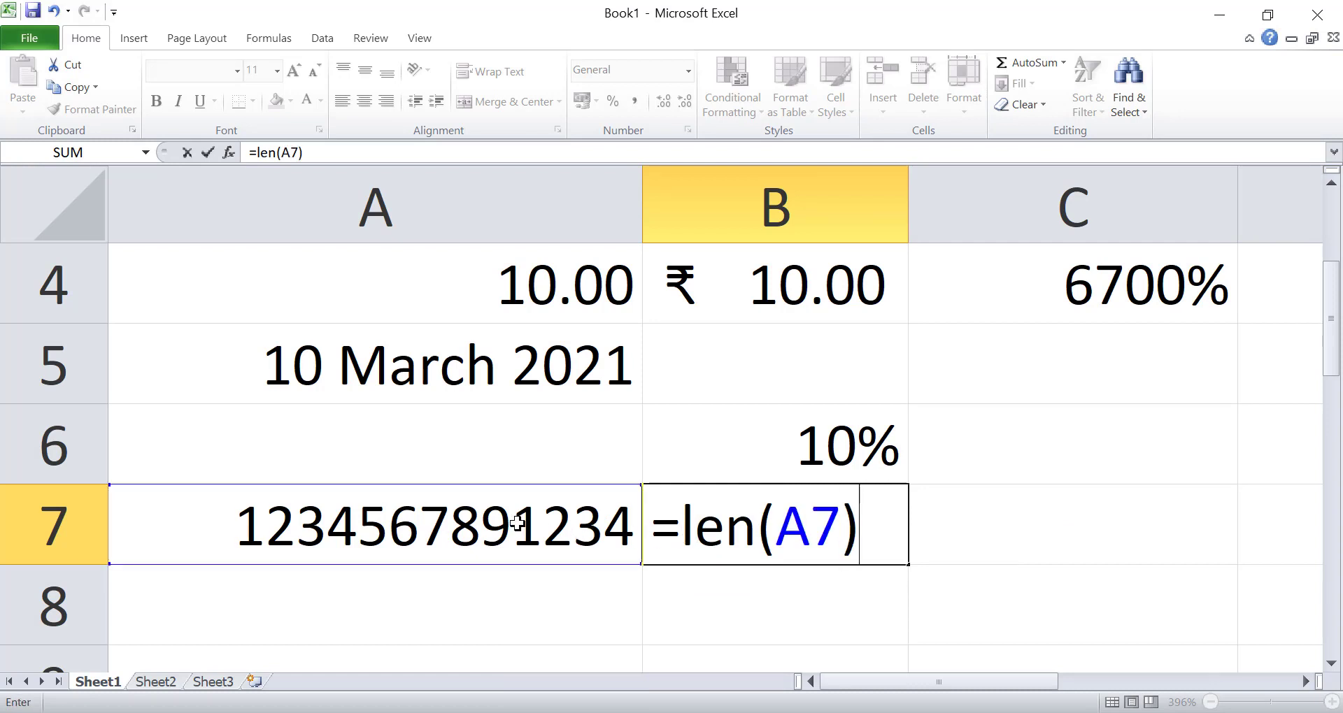
{"action": "key", "text": "Return"}
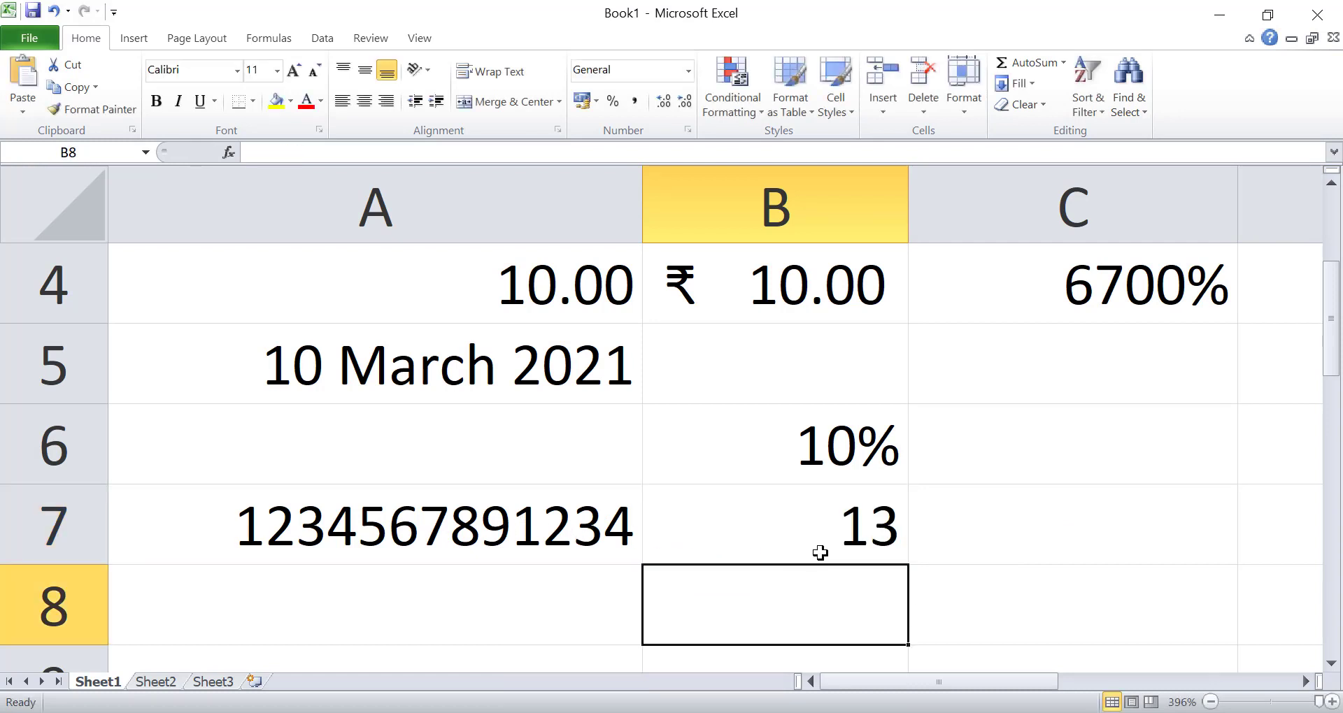
{"action": "left_click", "coordinate": [625, 523]}
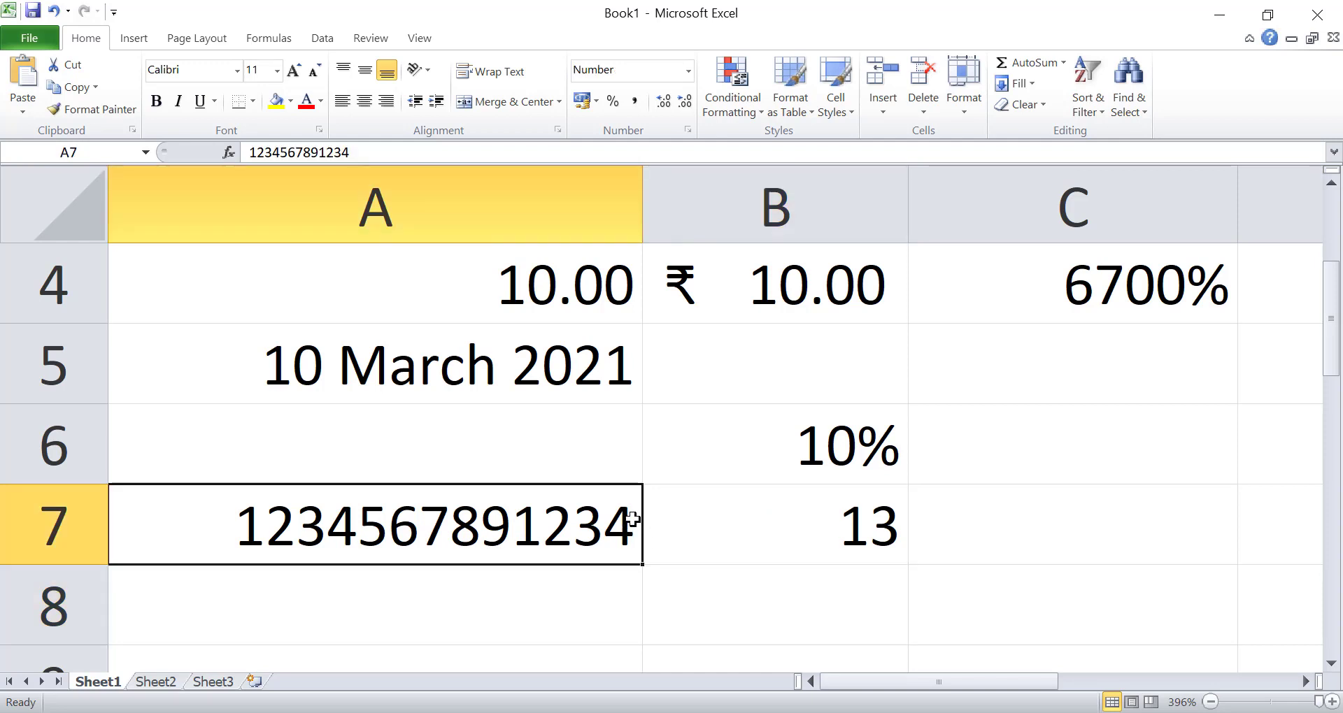
{"action": "double_click", "coordinate": [633, 519]}
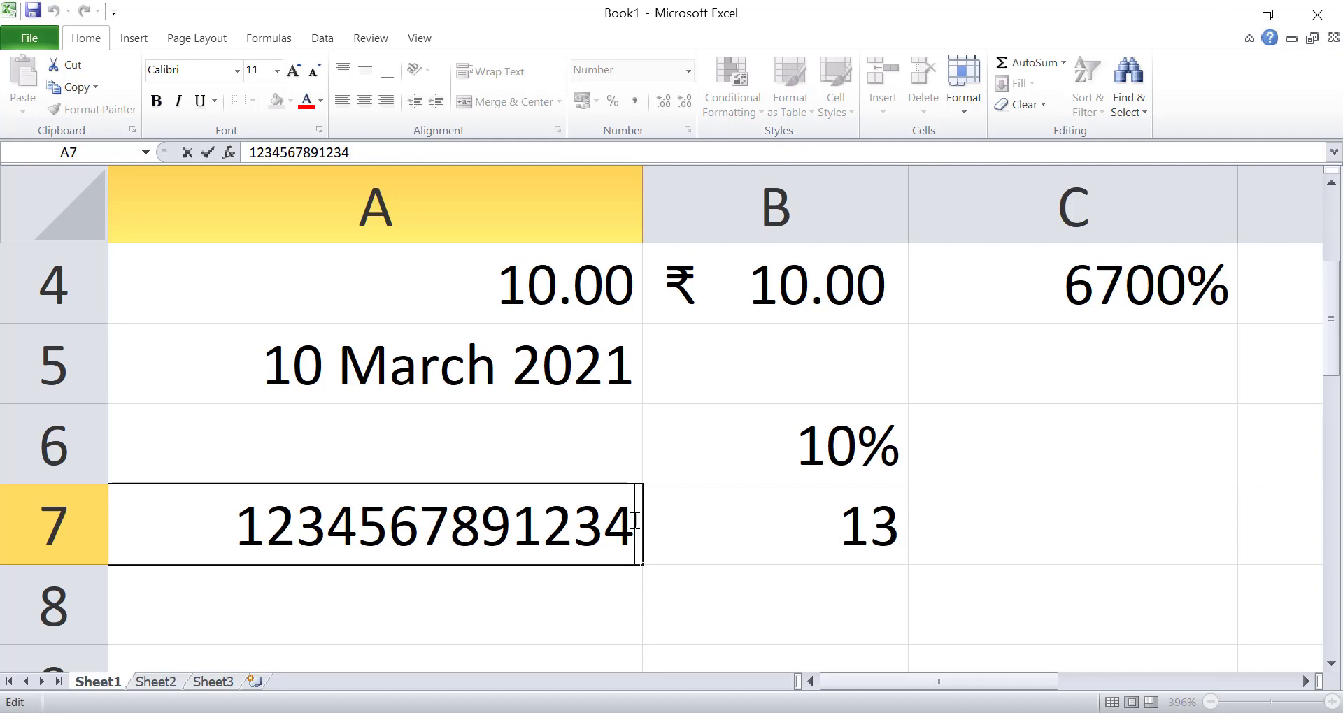
{"action": "type", "text": "567"}
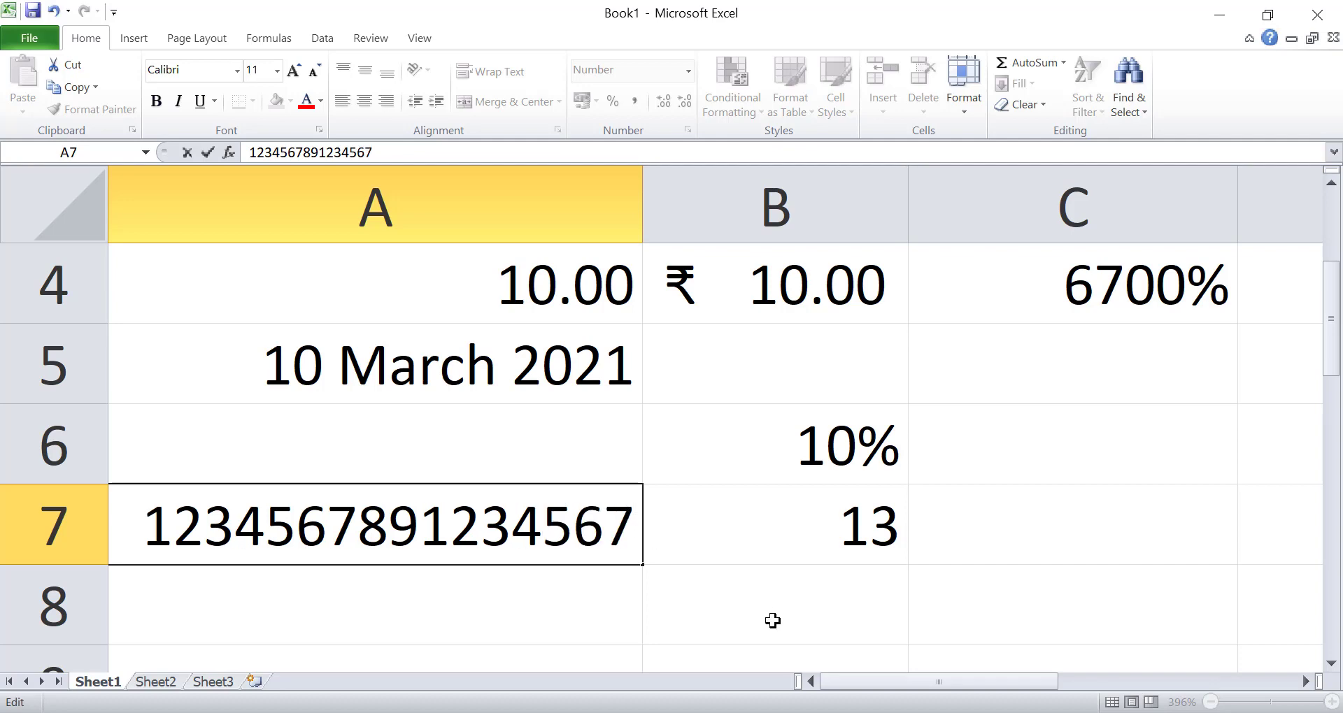
{"action": "left_click", "coordinate": [772, 620]}
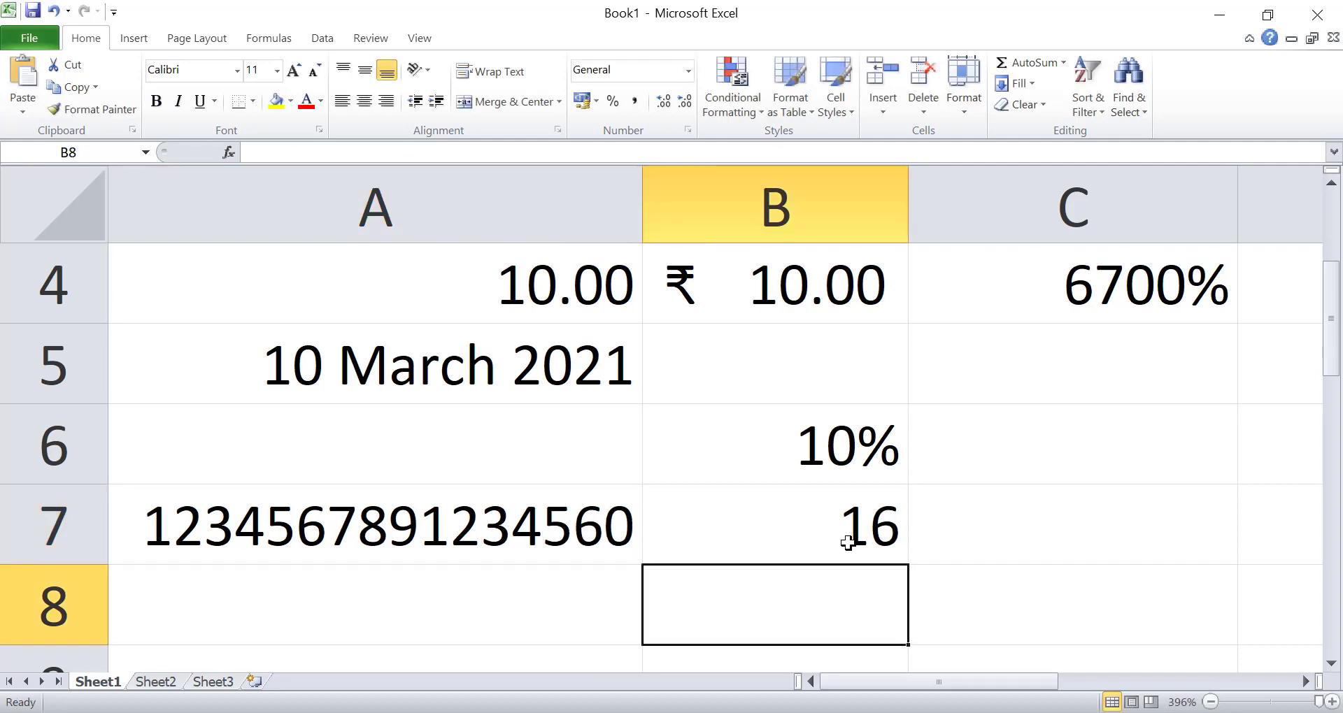
{"action": "left_click", "coordinate": [630, 529]}
{"action": "key", "text": "ctrl+z"}
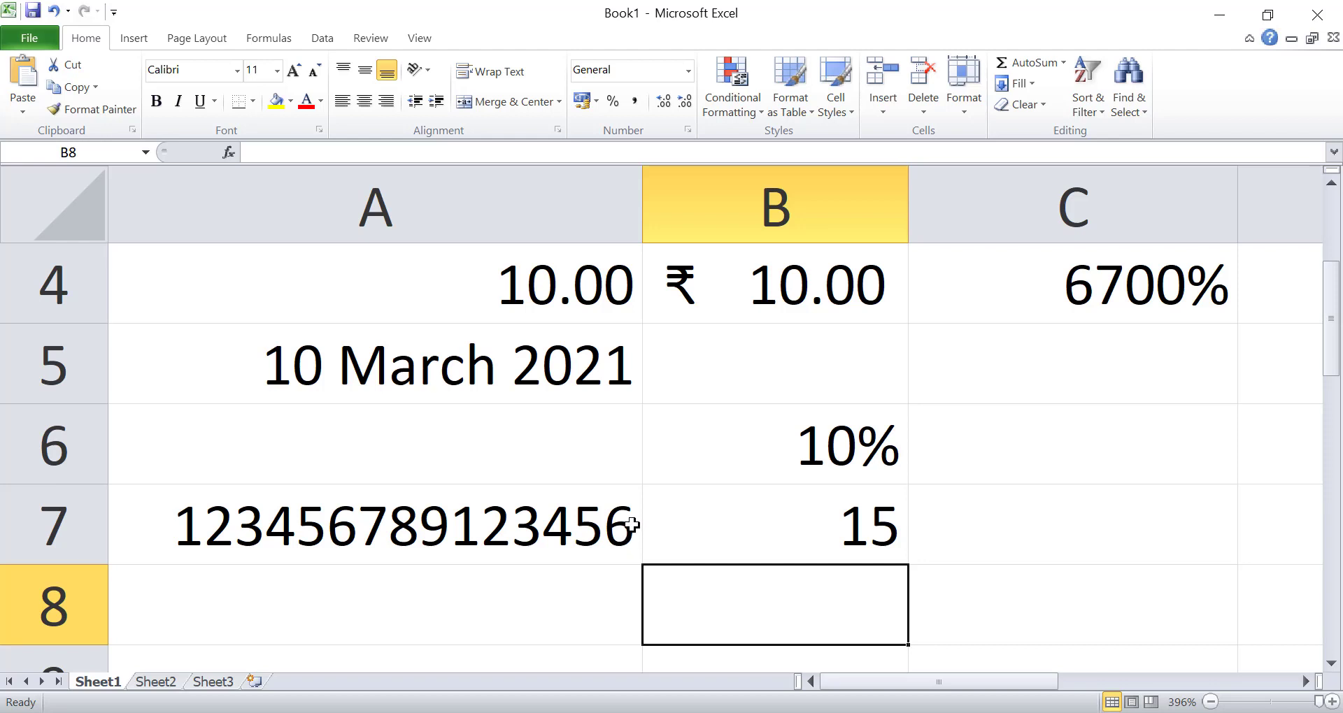
{"action": "double_click", "coordinate": [633, 529]}
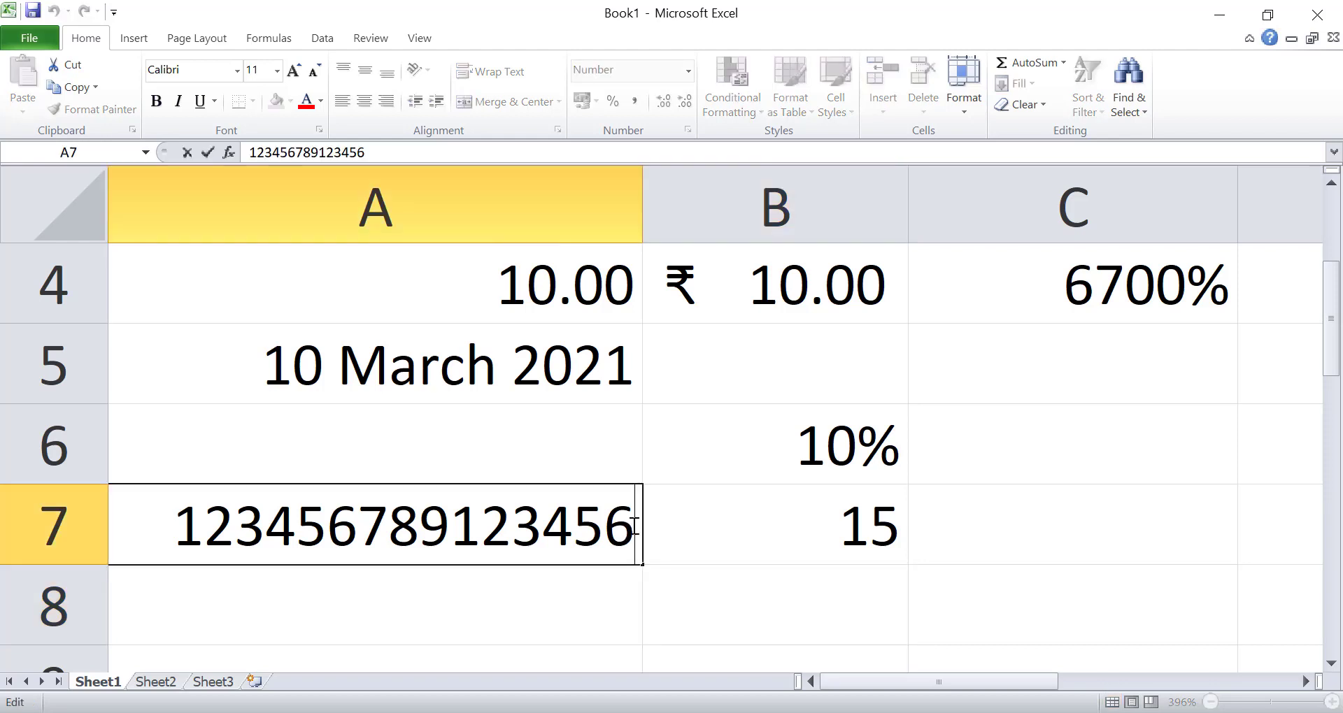
{"action": "type", "text": "7"}
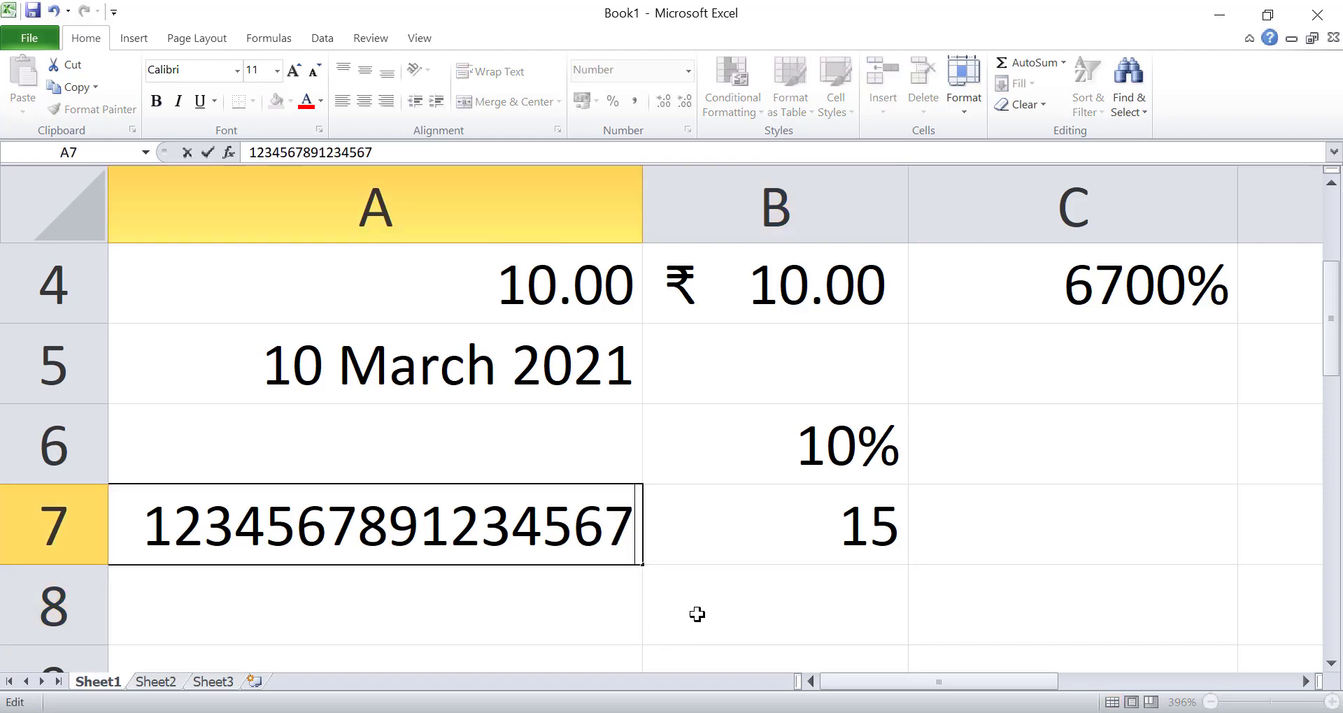
{"action": "left_click", "coordinate": [697, 614]}
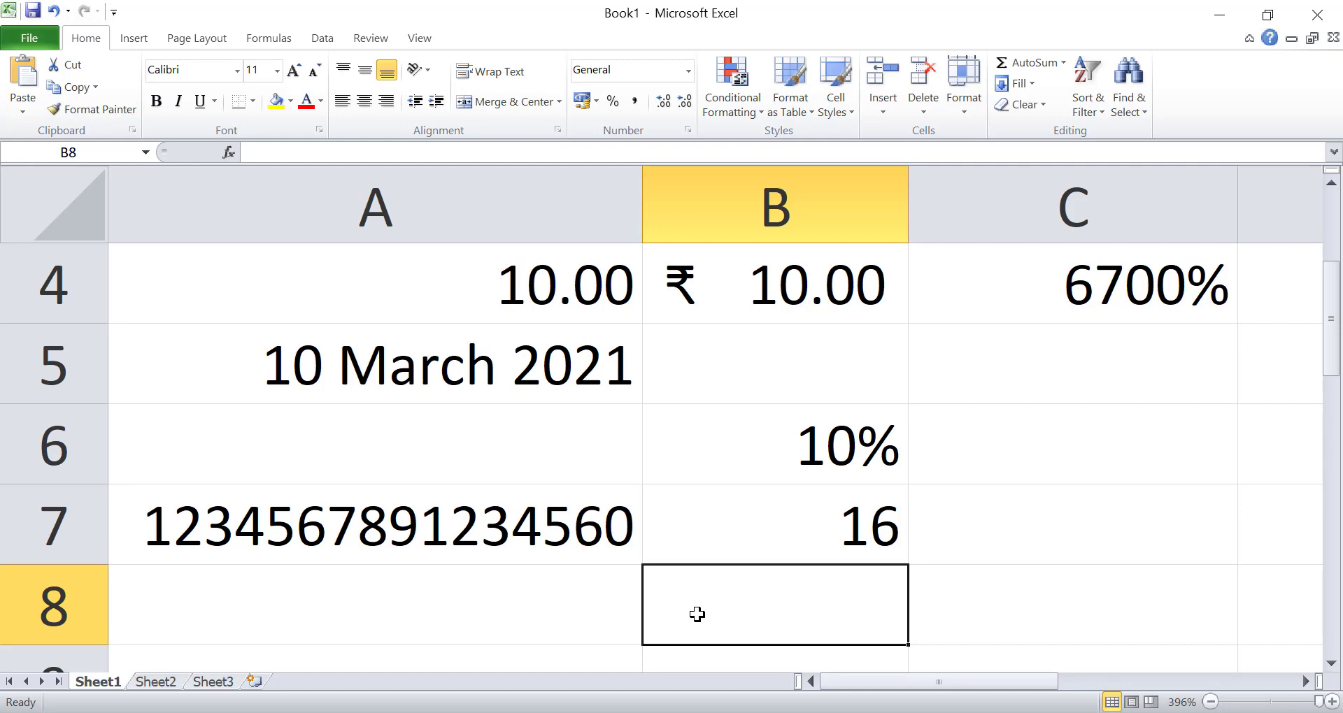
{"action": "double_click", "coordinate": [634, 537]}
{"action": "key", "text": "BackSpace"}
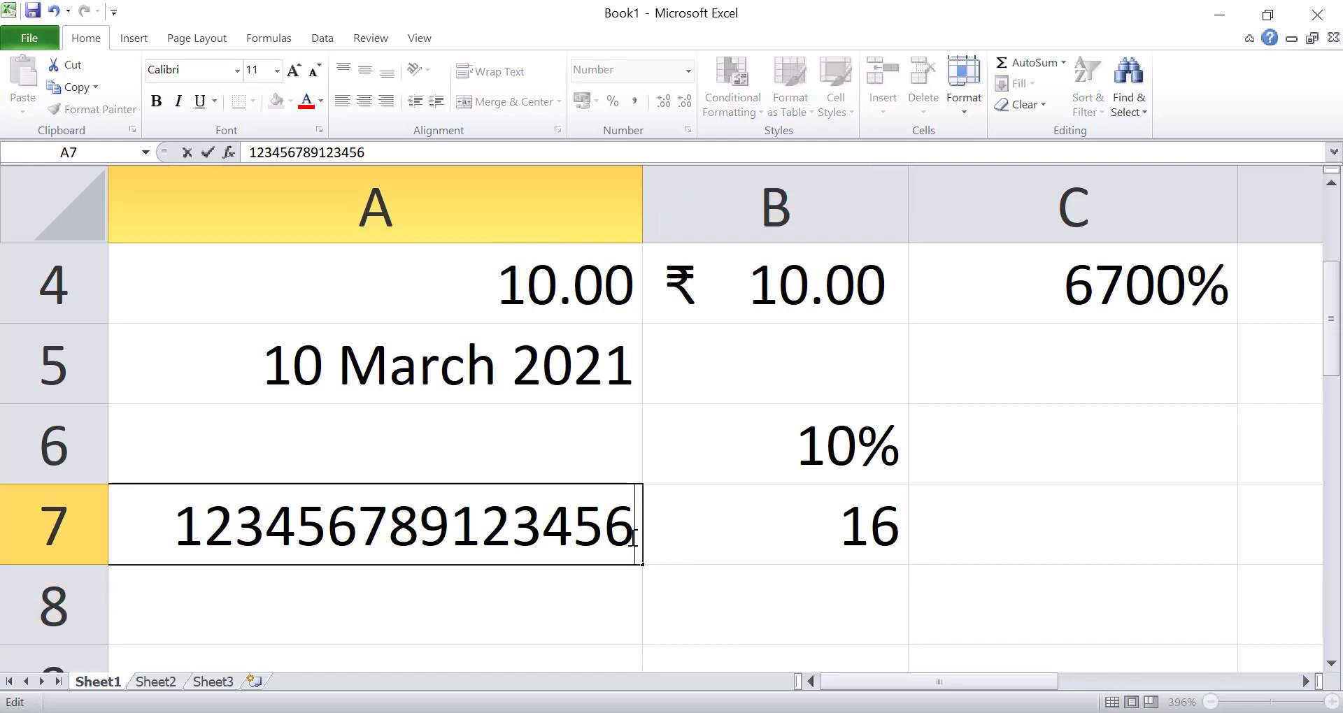
{"action": "type", "text": "7"}
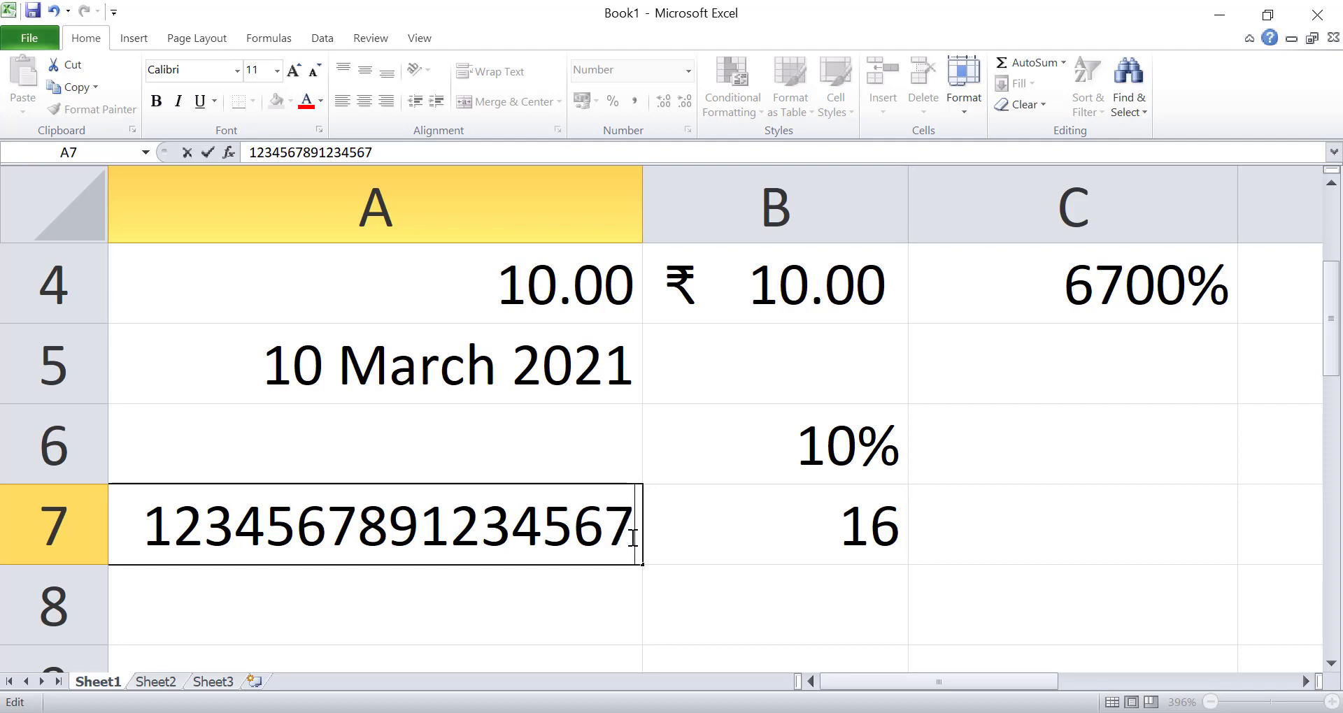
{"action": "type", "text": "8"}
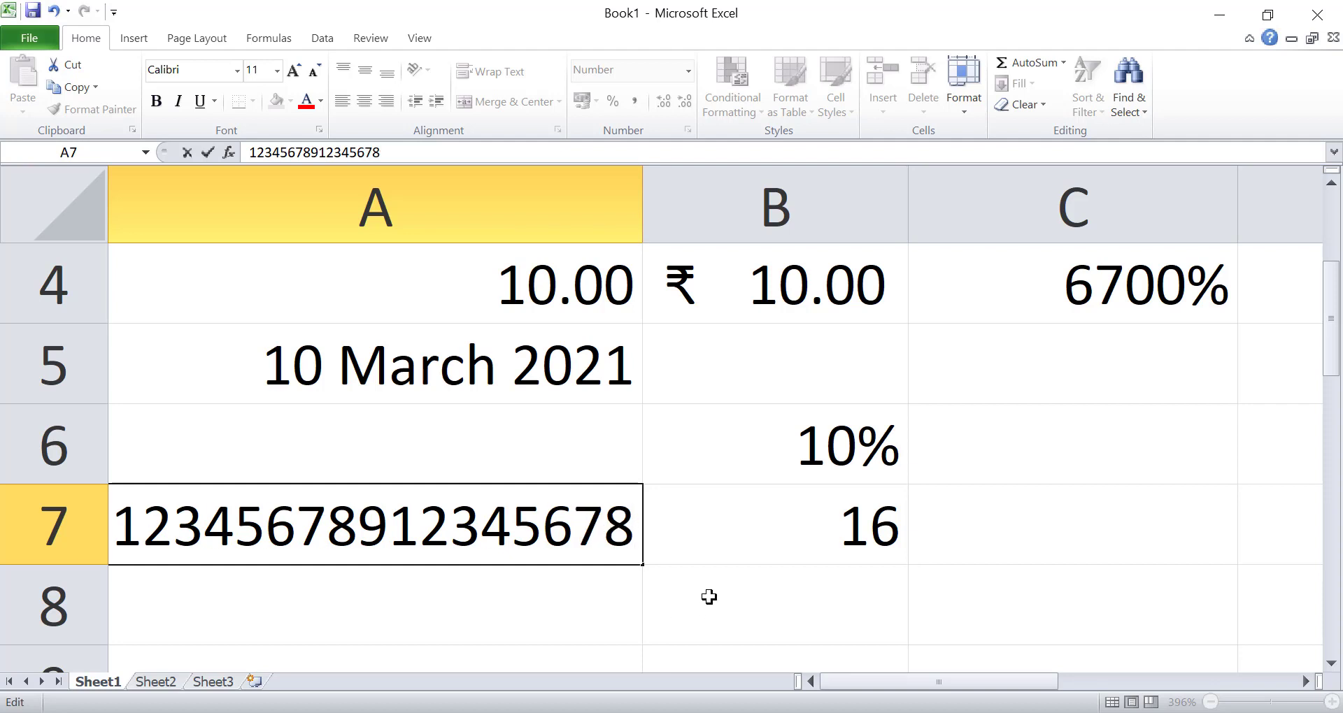
{"action": "left_click", "coordinate": [709, 597]}
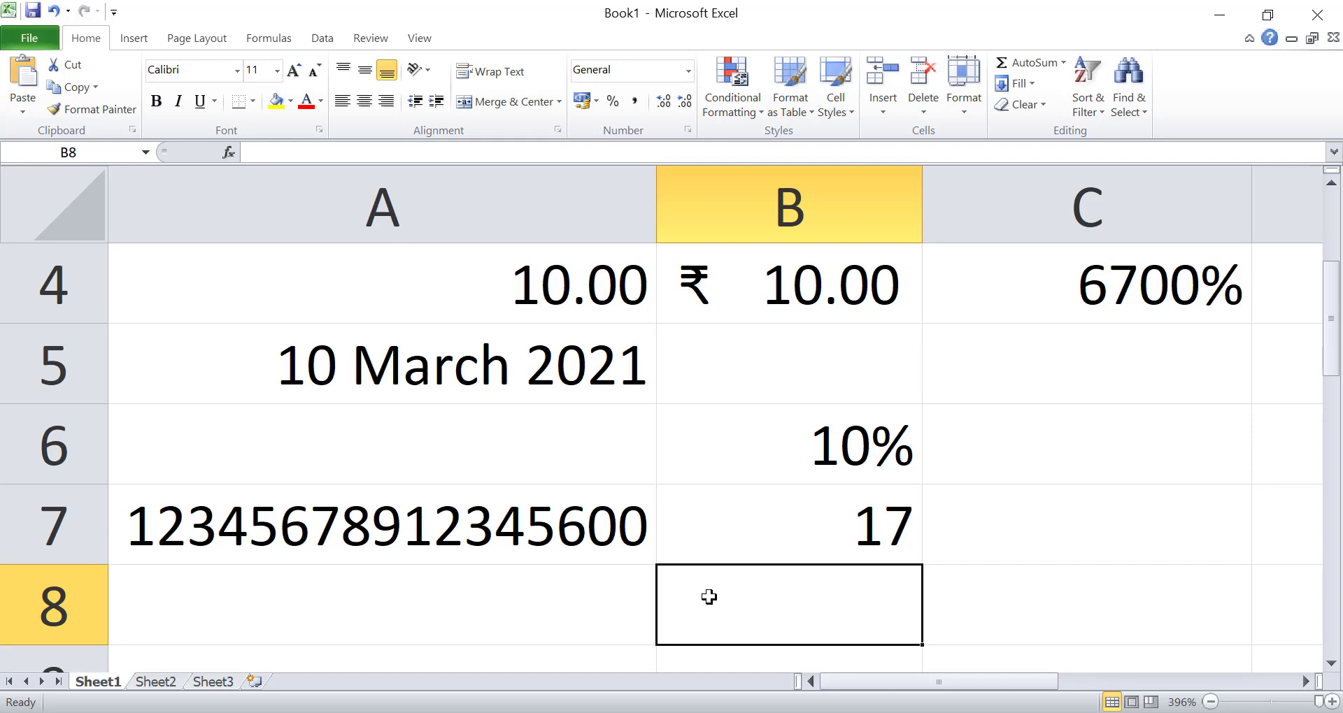
{"action": "left_click", "coordinate": [621, 529]}
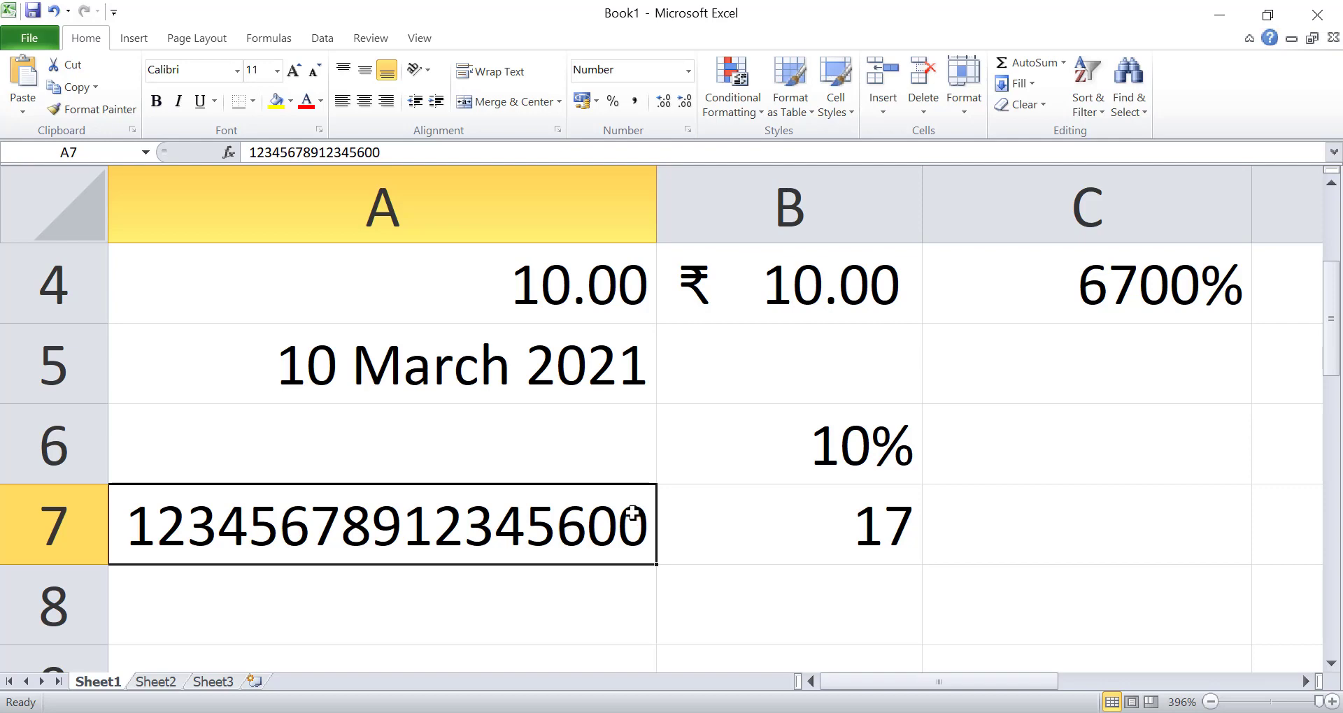
Set A7's number format to Text
{"action": "left_click", "coordinate": [688, 71]}
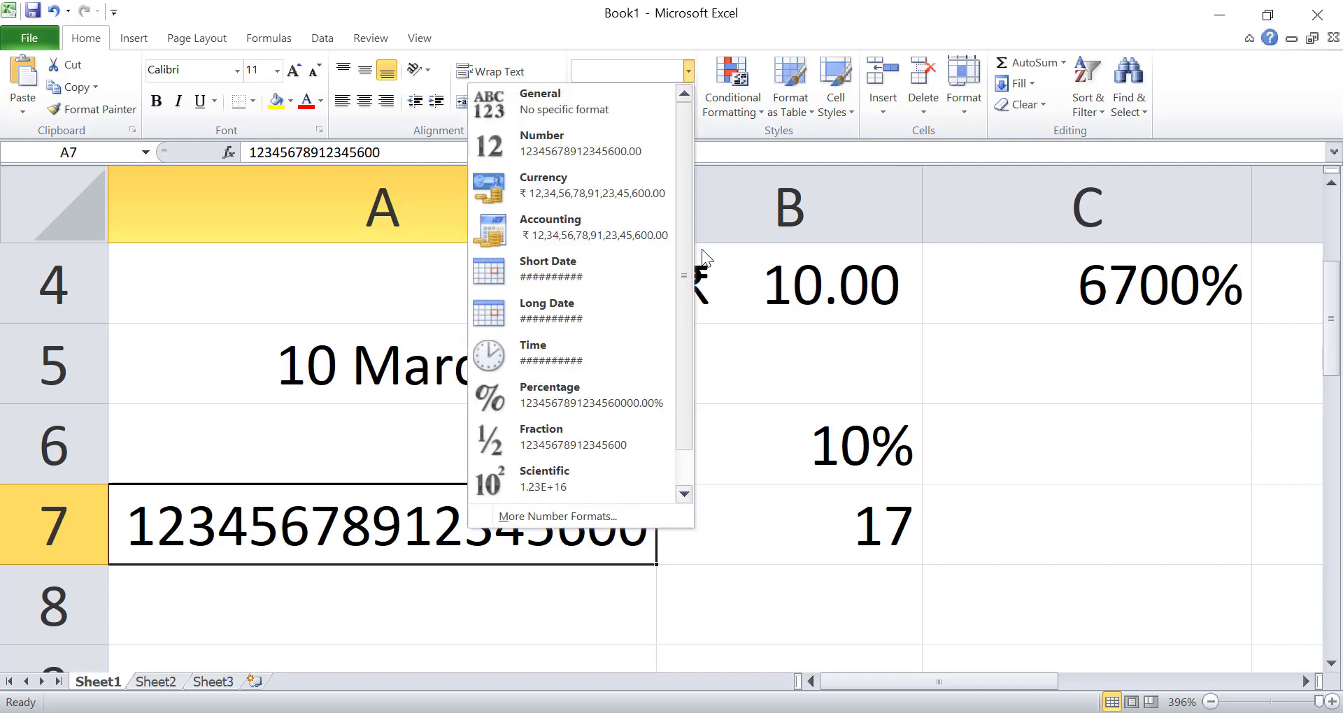
{"action": "left_click_drag", "start_coordinate": [682, 210], "coordinate": [690, 343]}
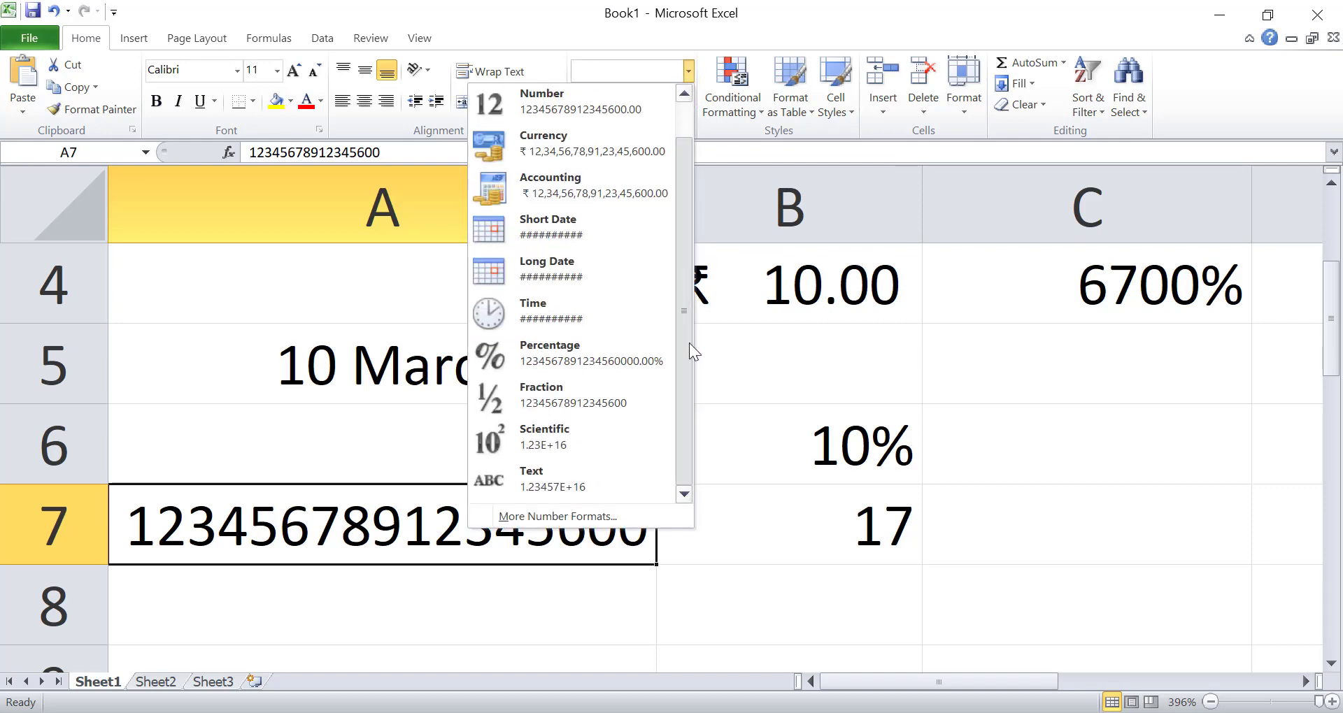
{"action": "left_click", "coordinate": [499, 481]}
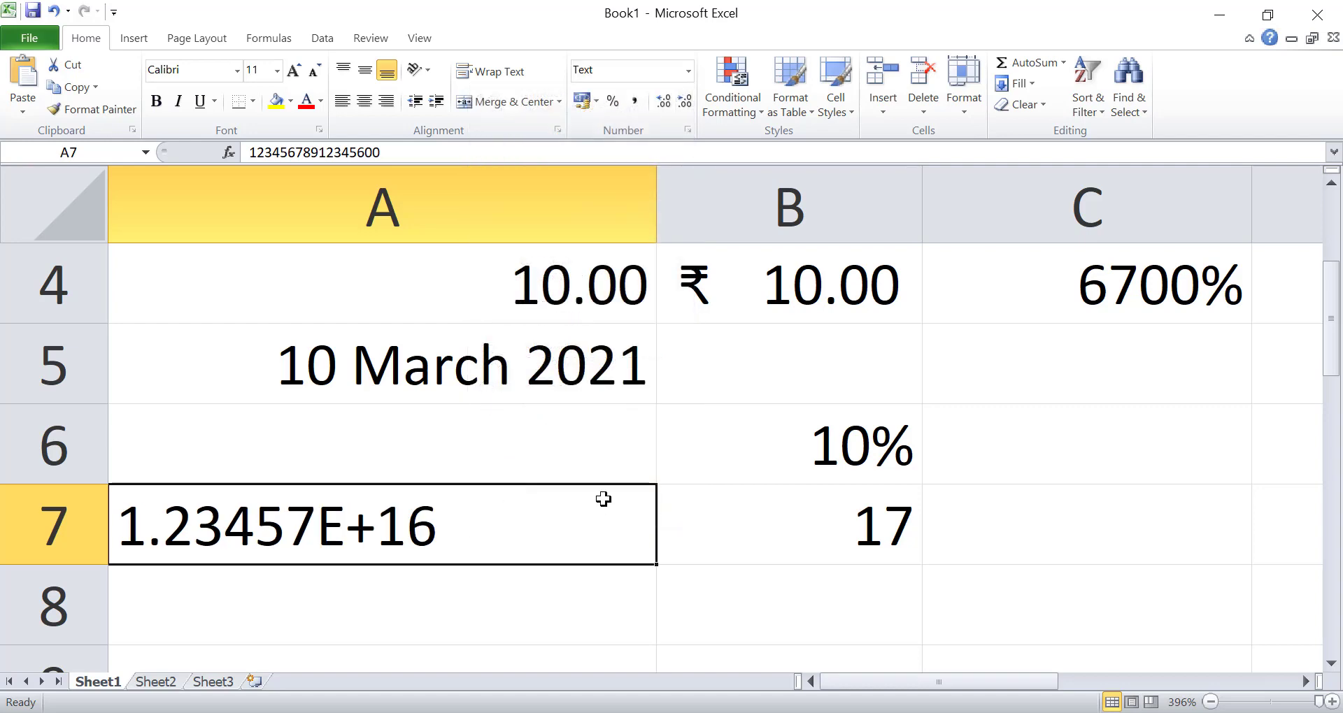
{"action": "left_click", "coordinate": [764, 577]}
{"action": "double_click", "coordinate": [599, 543]}
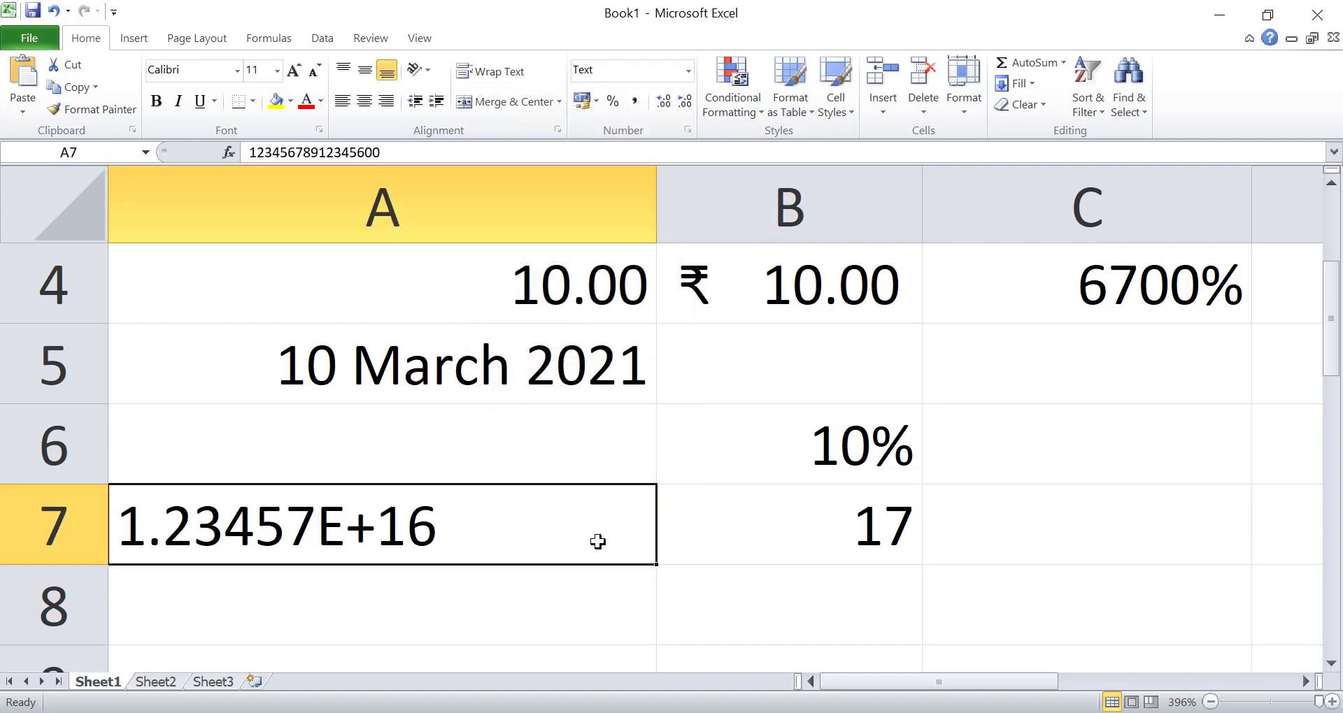
{"action": "left_click", "coordinate": [643, 540]}
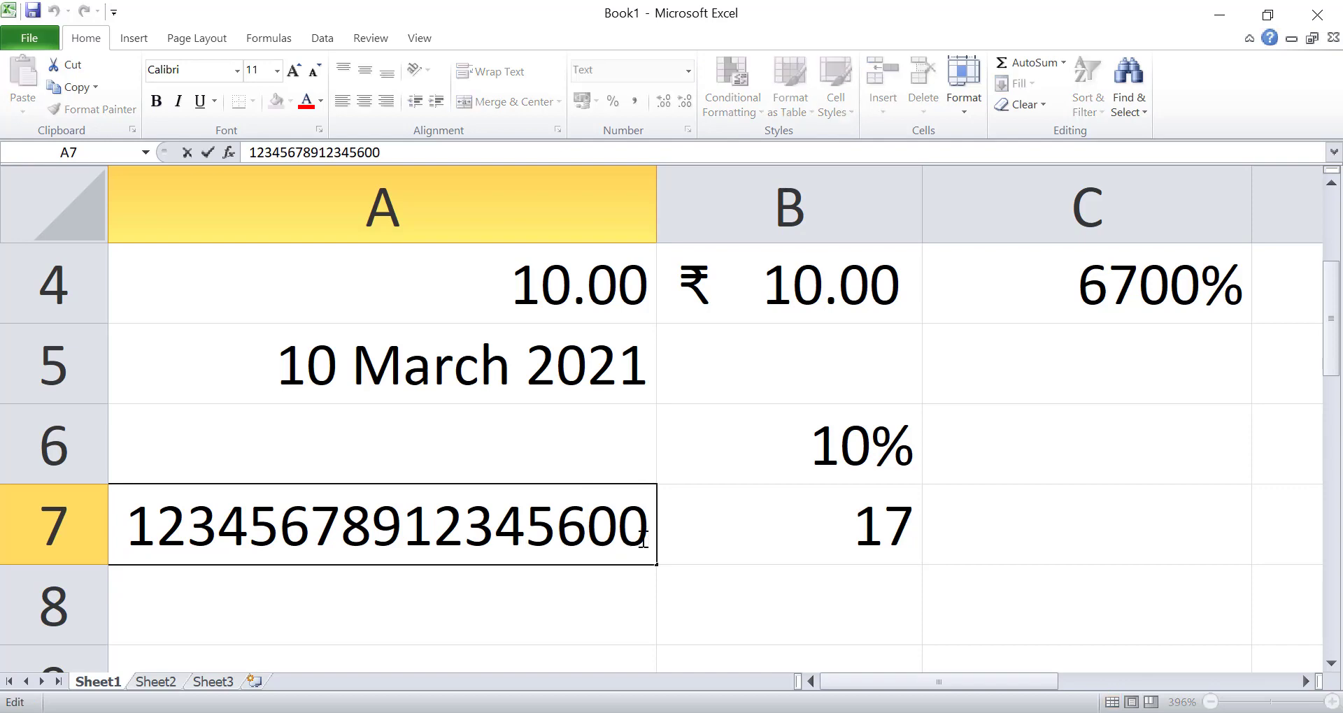
{"action": "key", "text": "BackSpace"}
{"action": "key", "text": "BackSpace"}
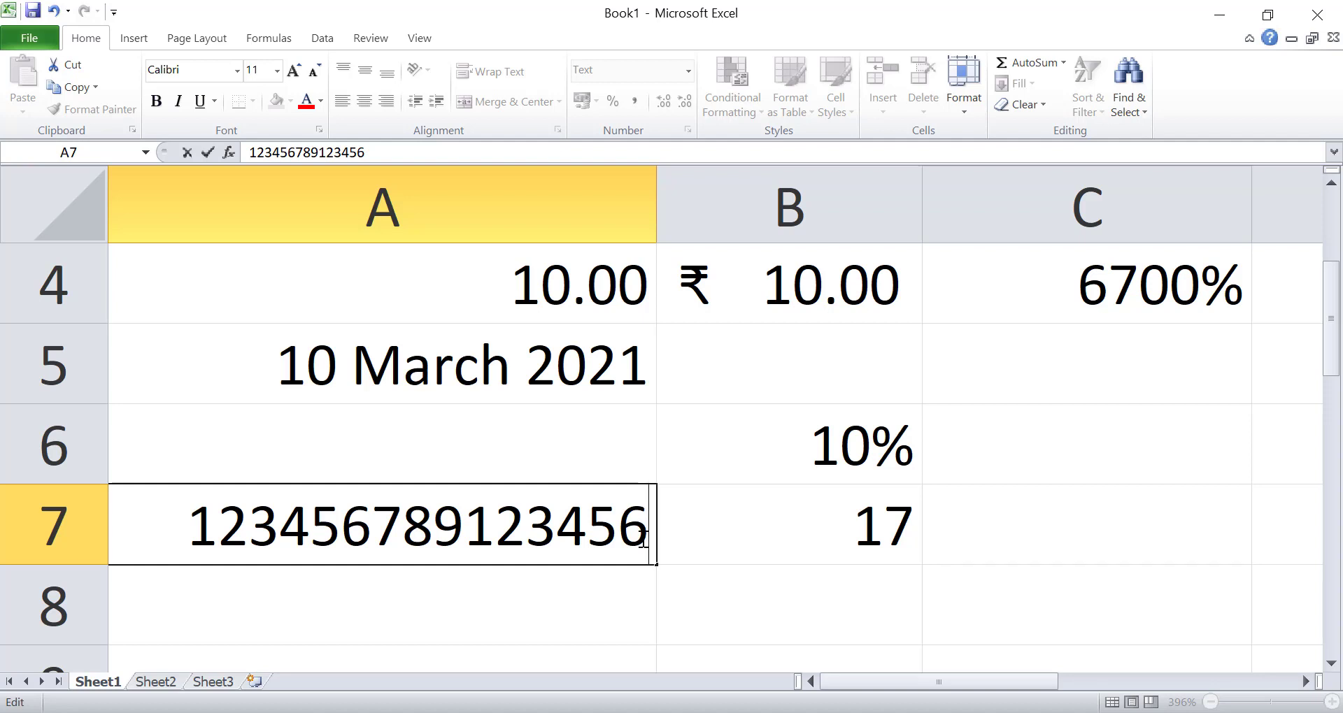
{"action": "type", "text": "7"}
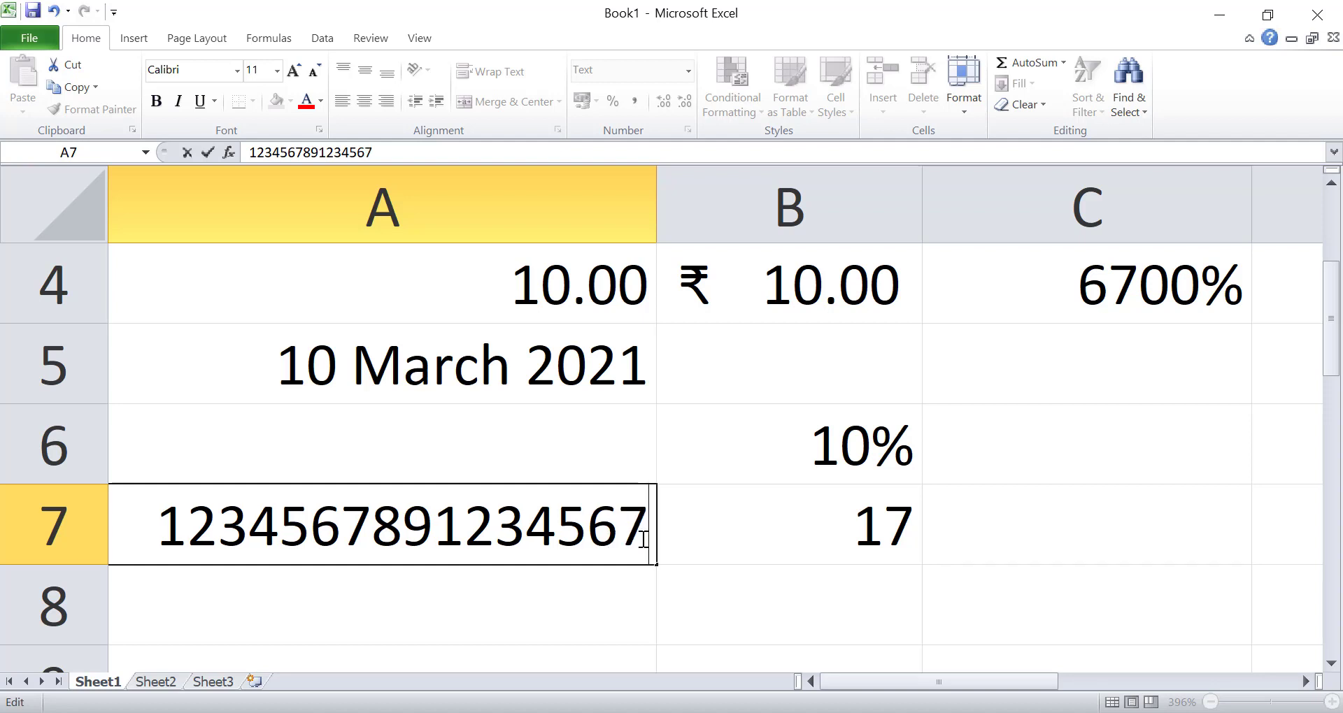
{"action": "type", "text": "8"}
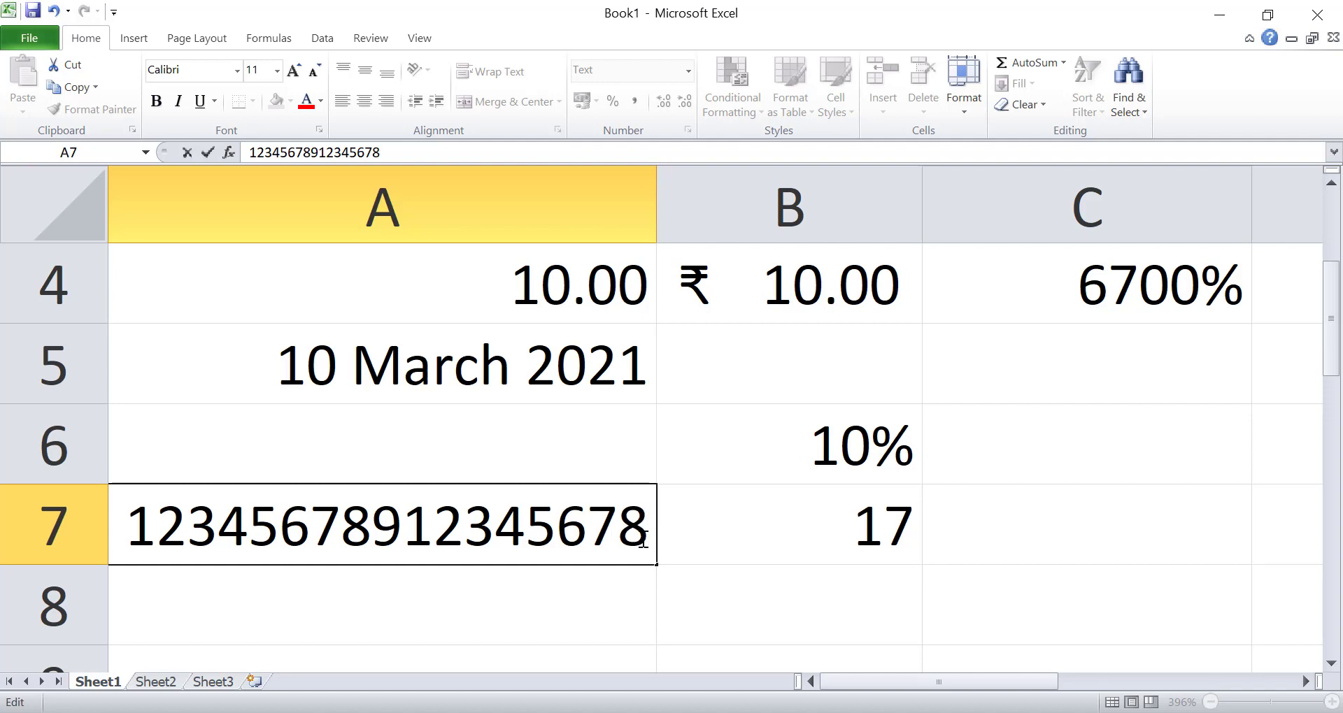
{"action": "left_click", "coordinate": [700, 600]}
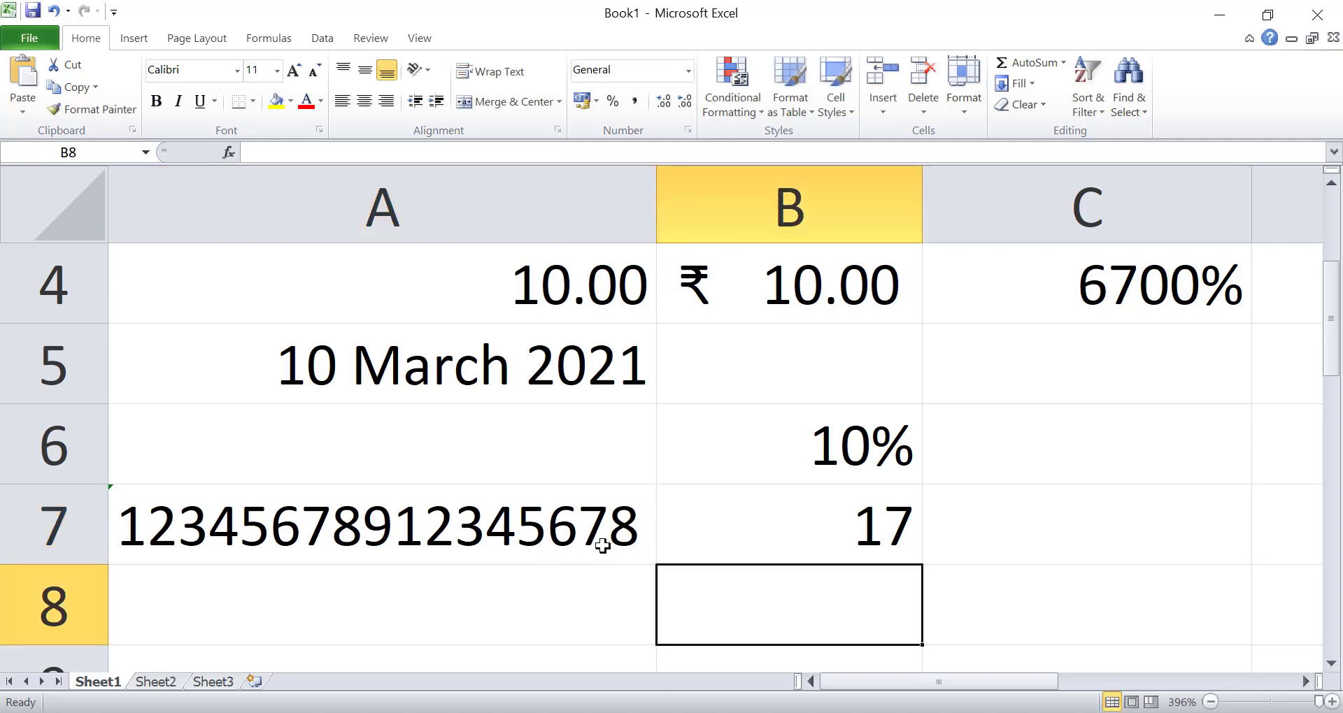